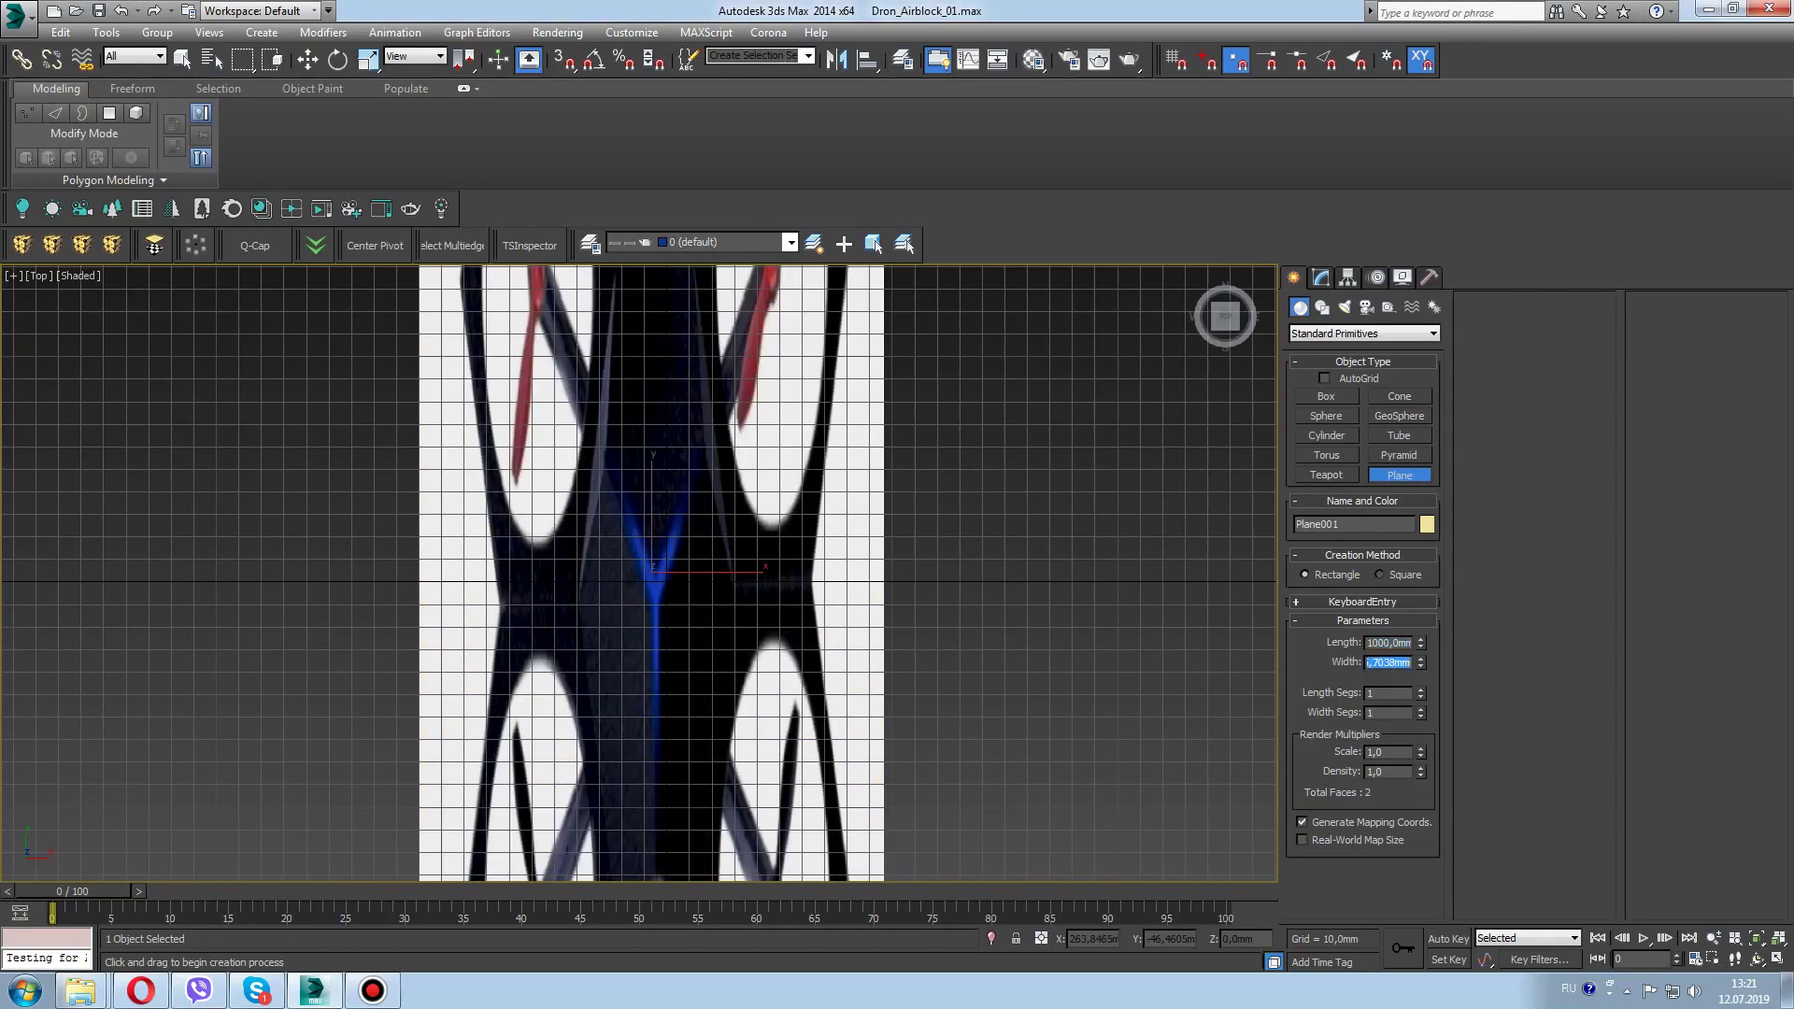
Make the reference plane square by setting its width to 1000 mm
{"action": "type", "text": "1000"}
{"action": "key", "text": "Return"}
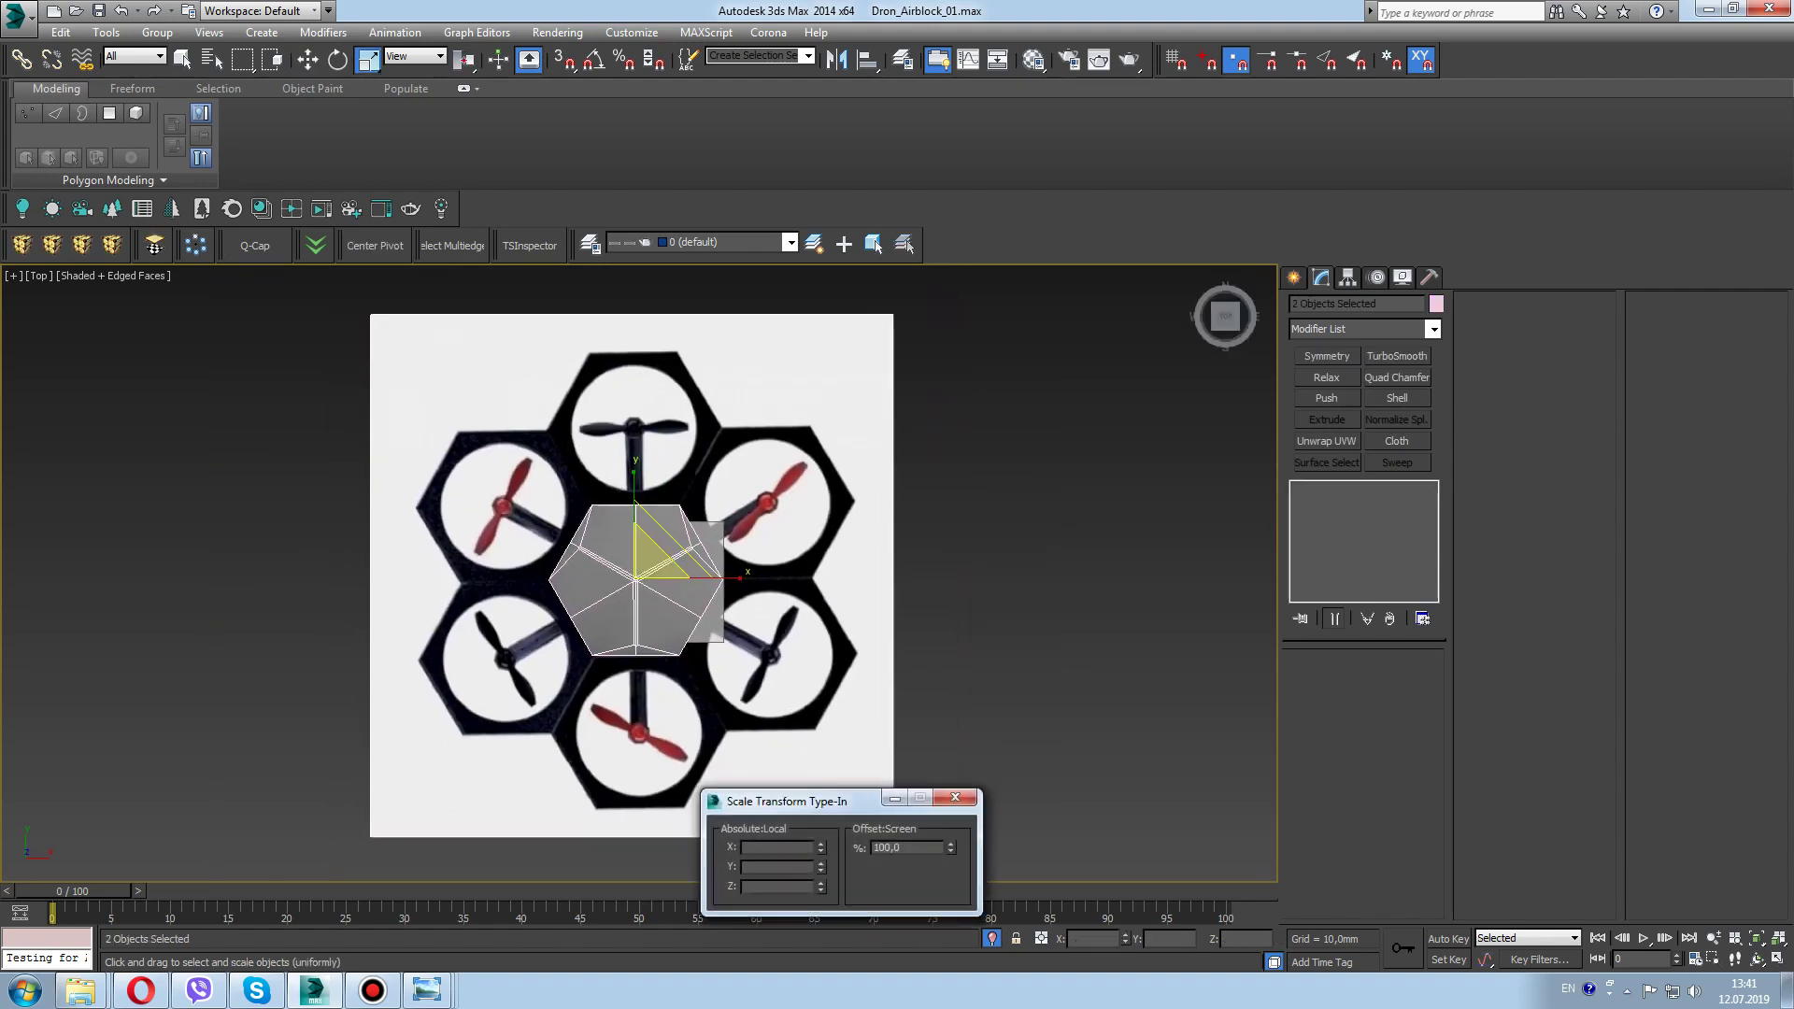
Line up the hexagon body and reference plane with the drone image
{"action": "left_click_drag", "start_coordinate": [661, 559], "coordinate": [703, 555]}
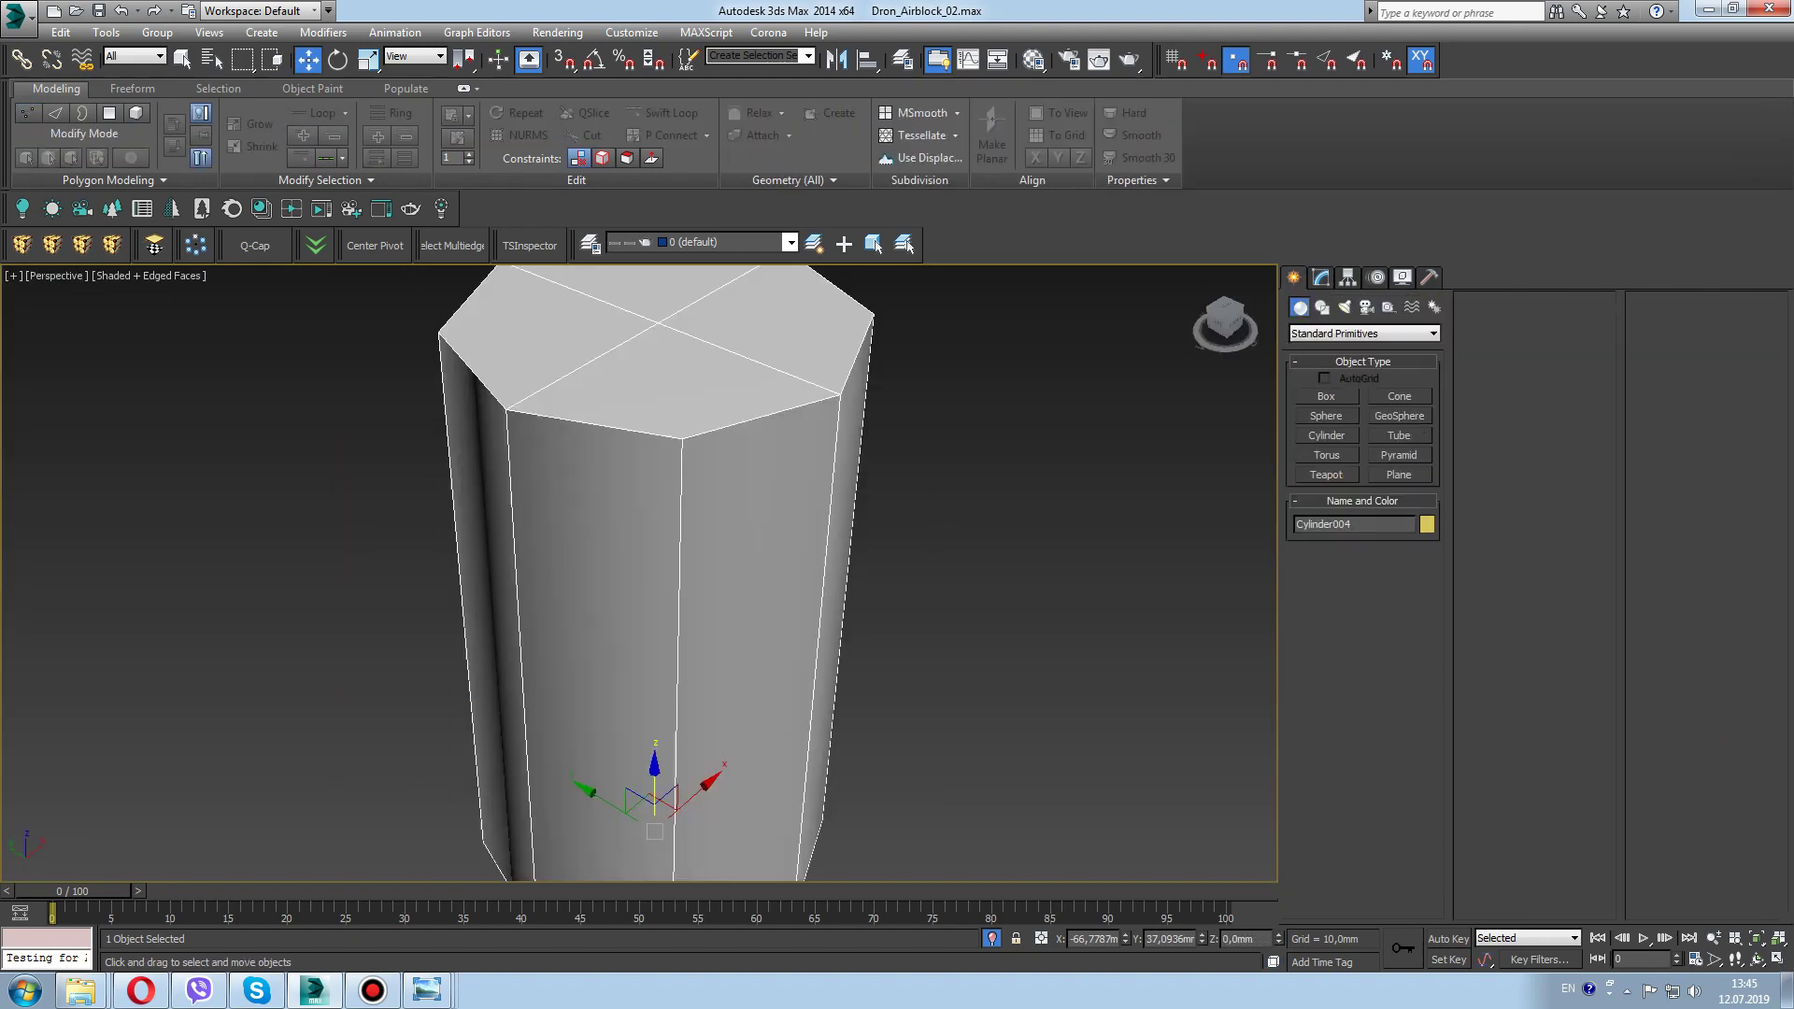
{"action": "key", "text": "m"}
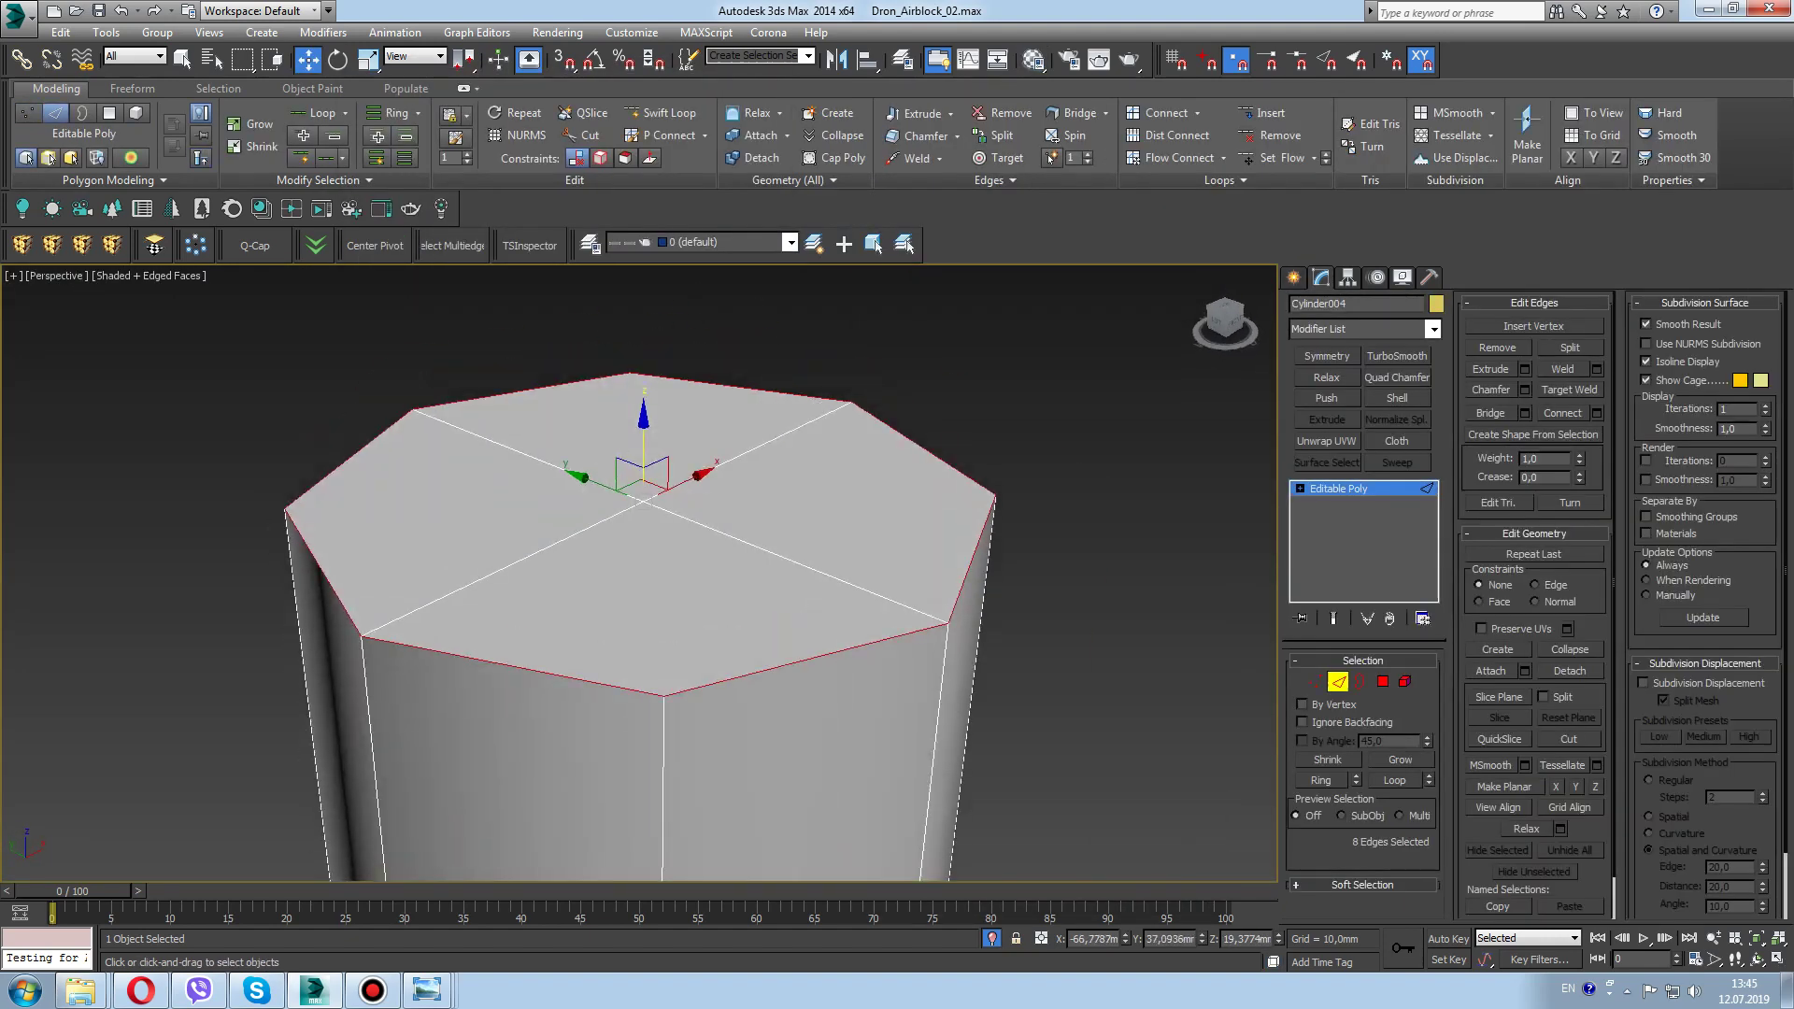
Apply Quad Chamfer to the selected top edges of the body
{"action": "left_click", "coordinate": [1397, 377]}
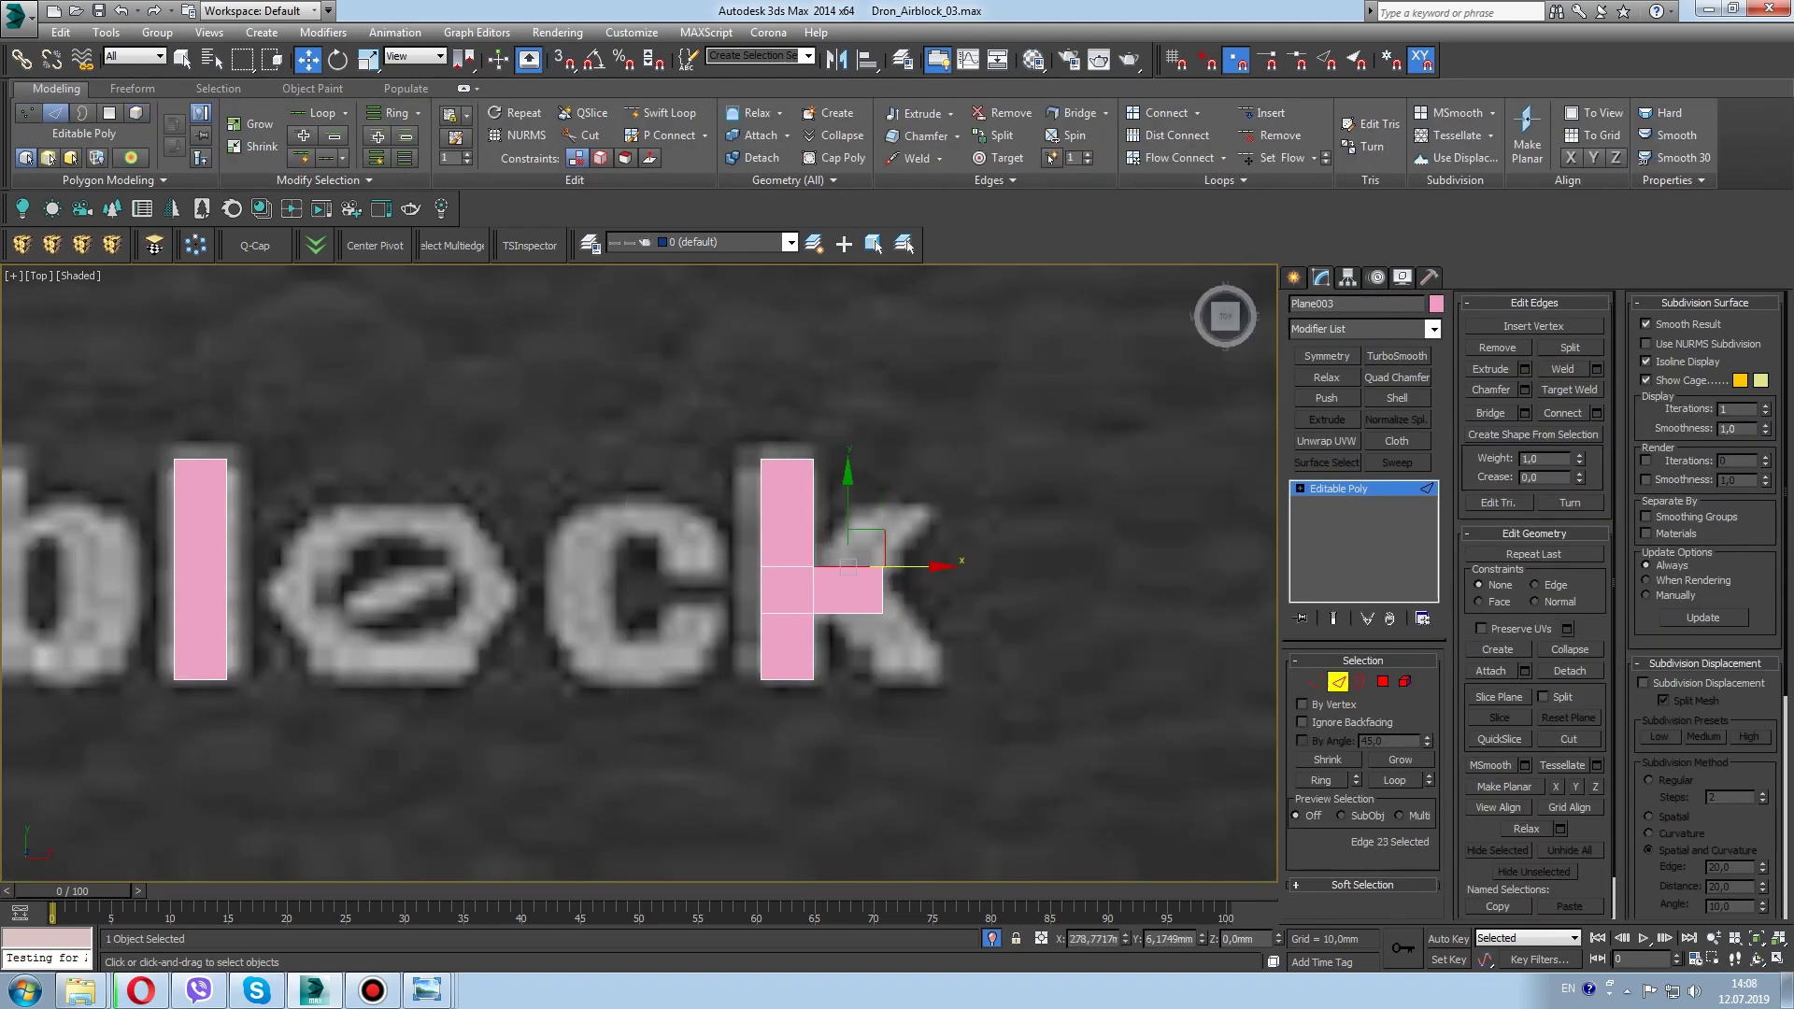
Extend the k with a slanted polygon and snap its vertices into place
{"action": "left_click_drag", "start_coordinate": [848, 566], "coordinate": [897, 509], "text": "shift"}
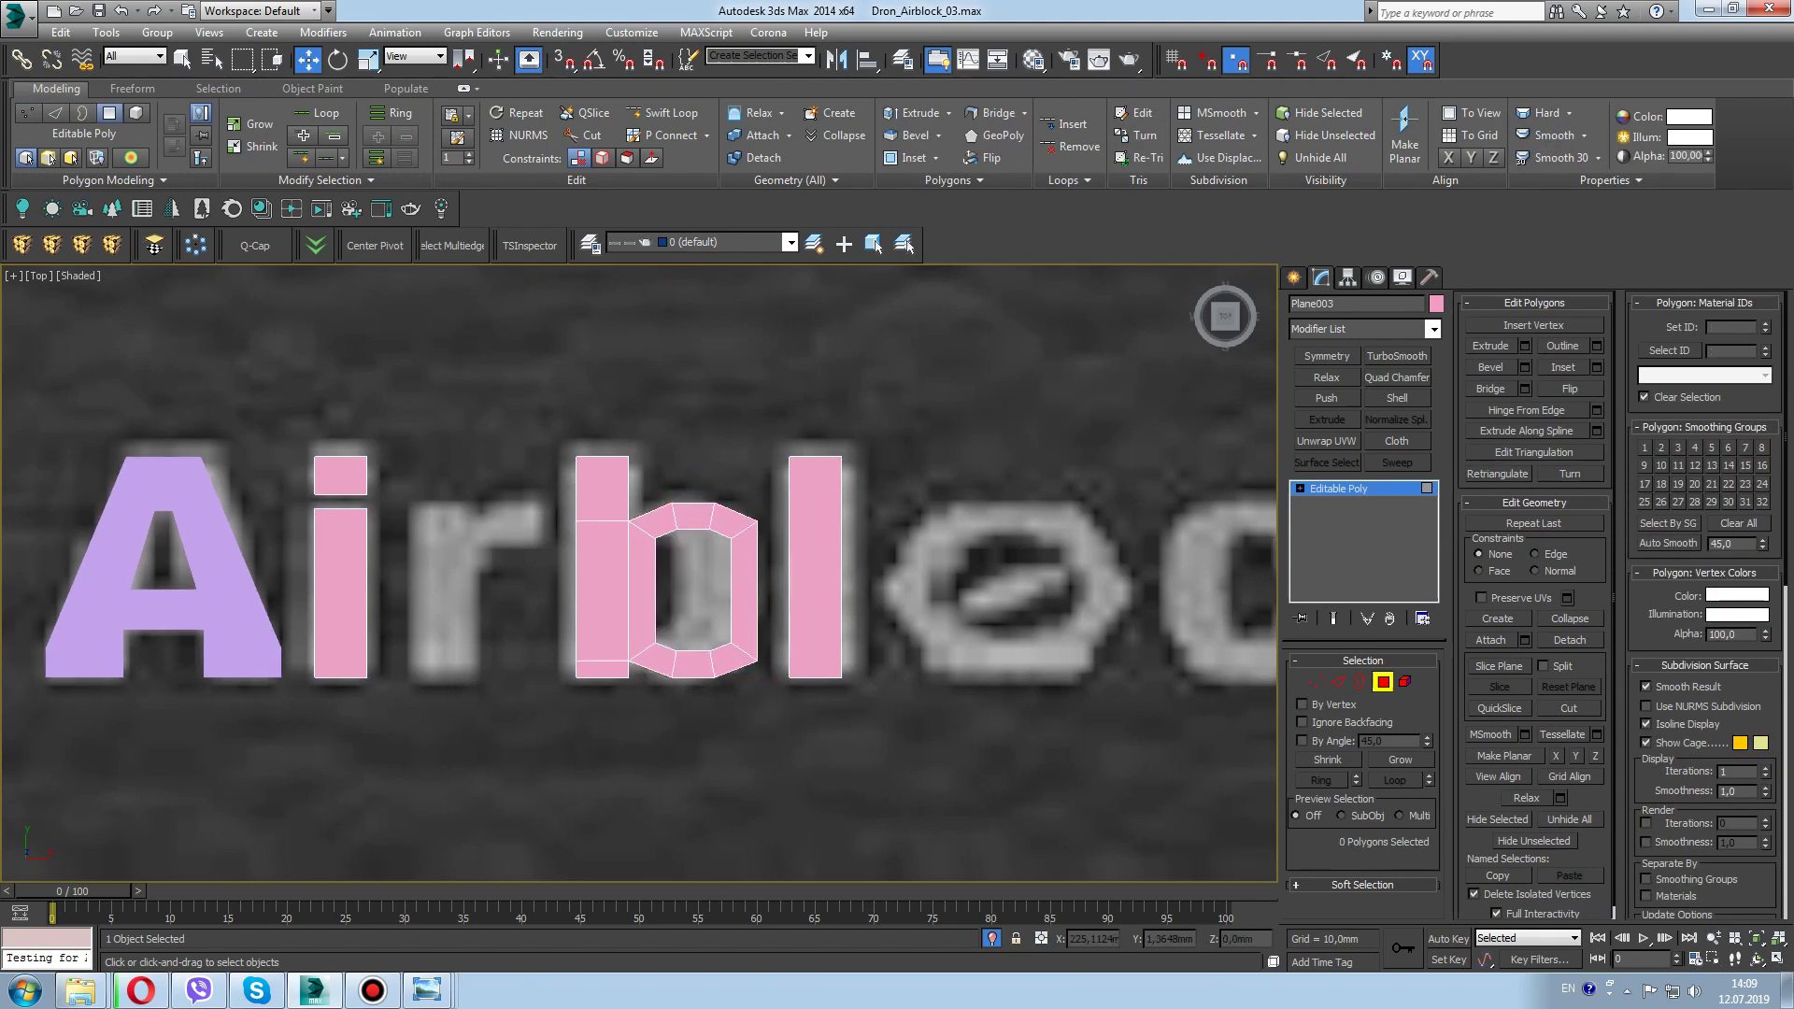
{"action": "key", "text": "1"}
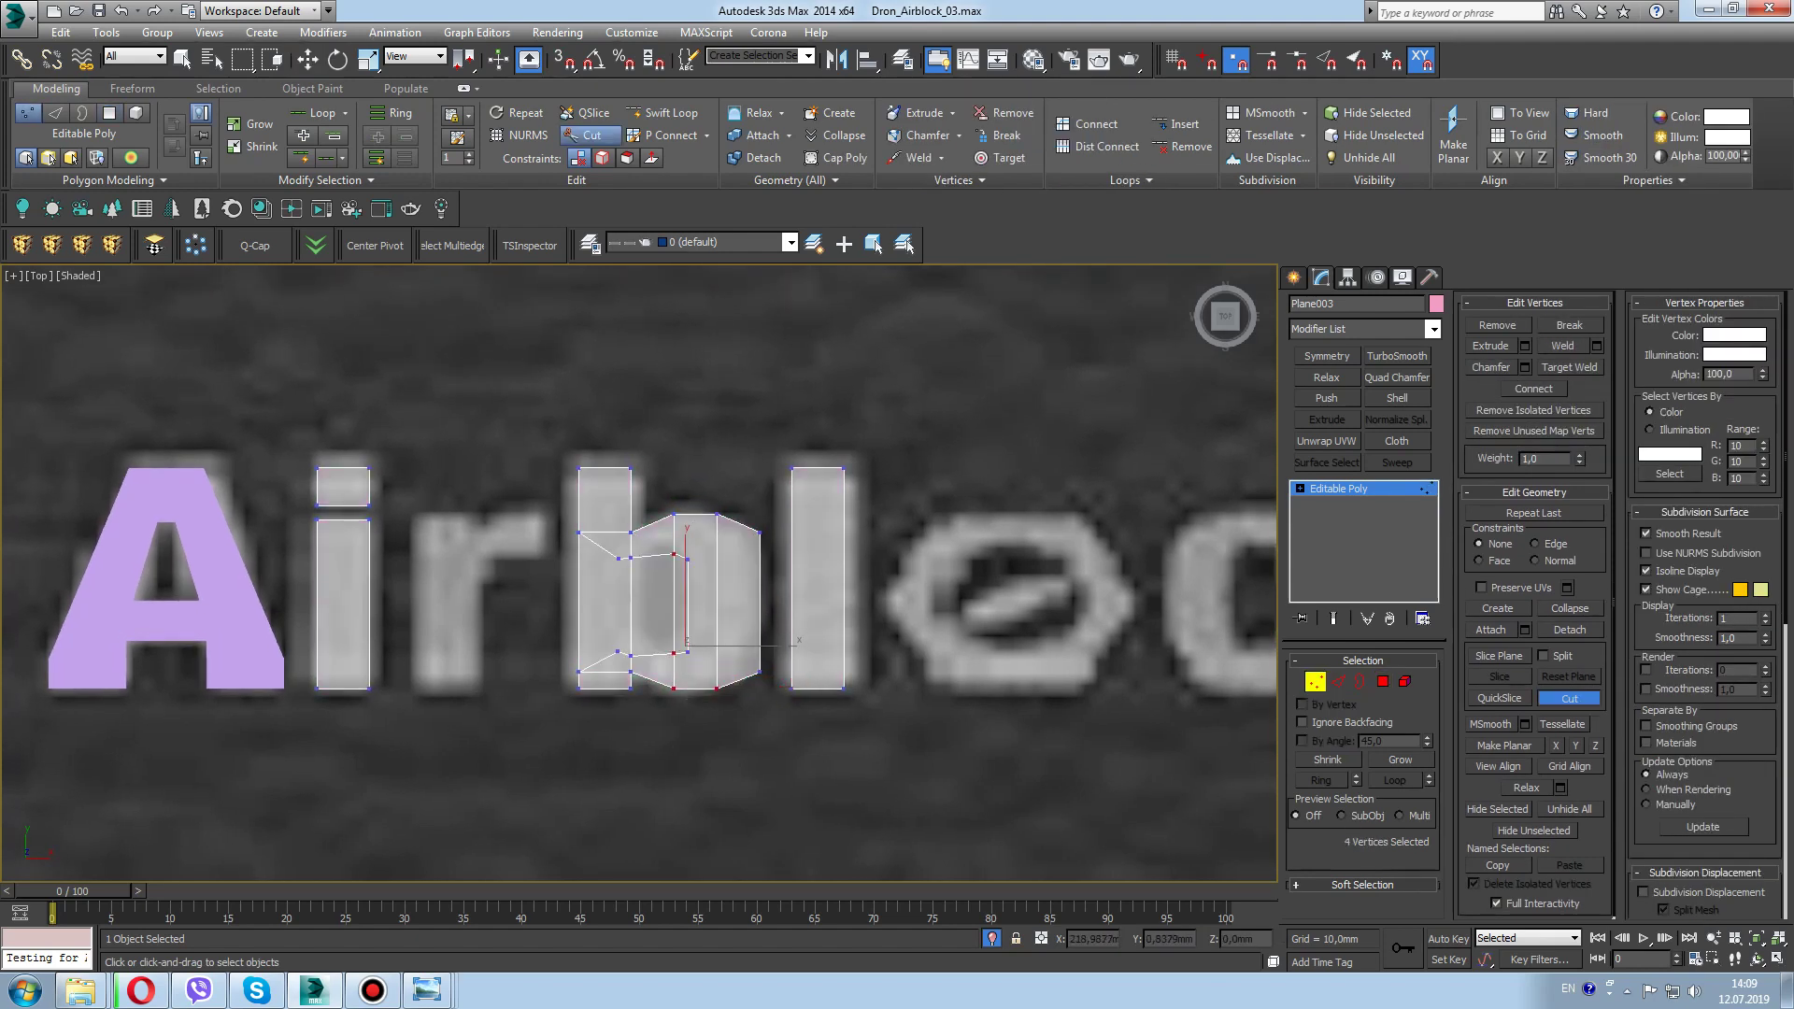
{"action": "scroll", "coordinate": [629, 572], "scroll_direction": "up", "scroll_amount": 2}
{"action": "key", "text": "s"}
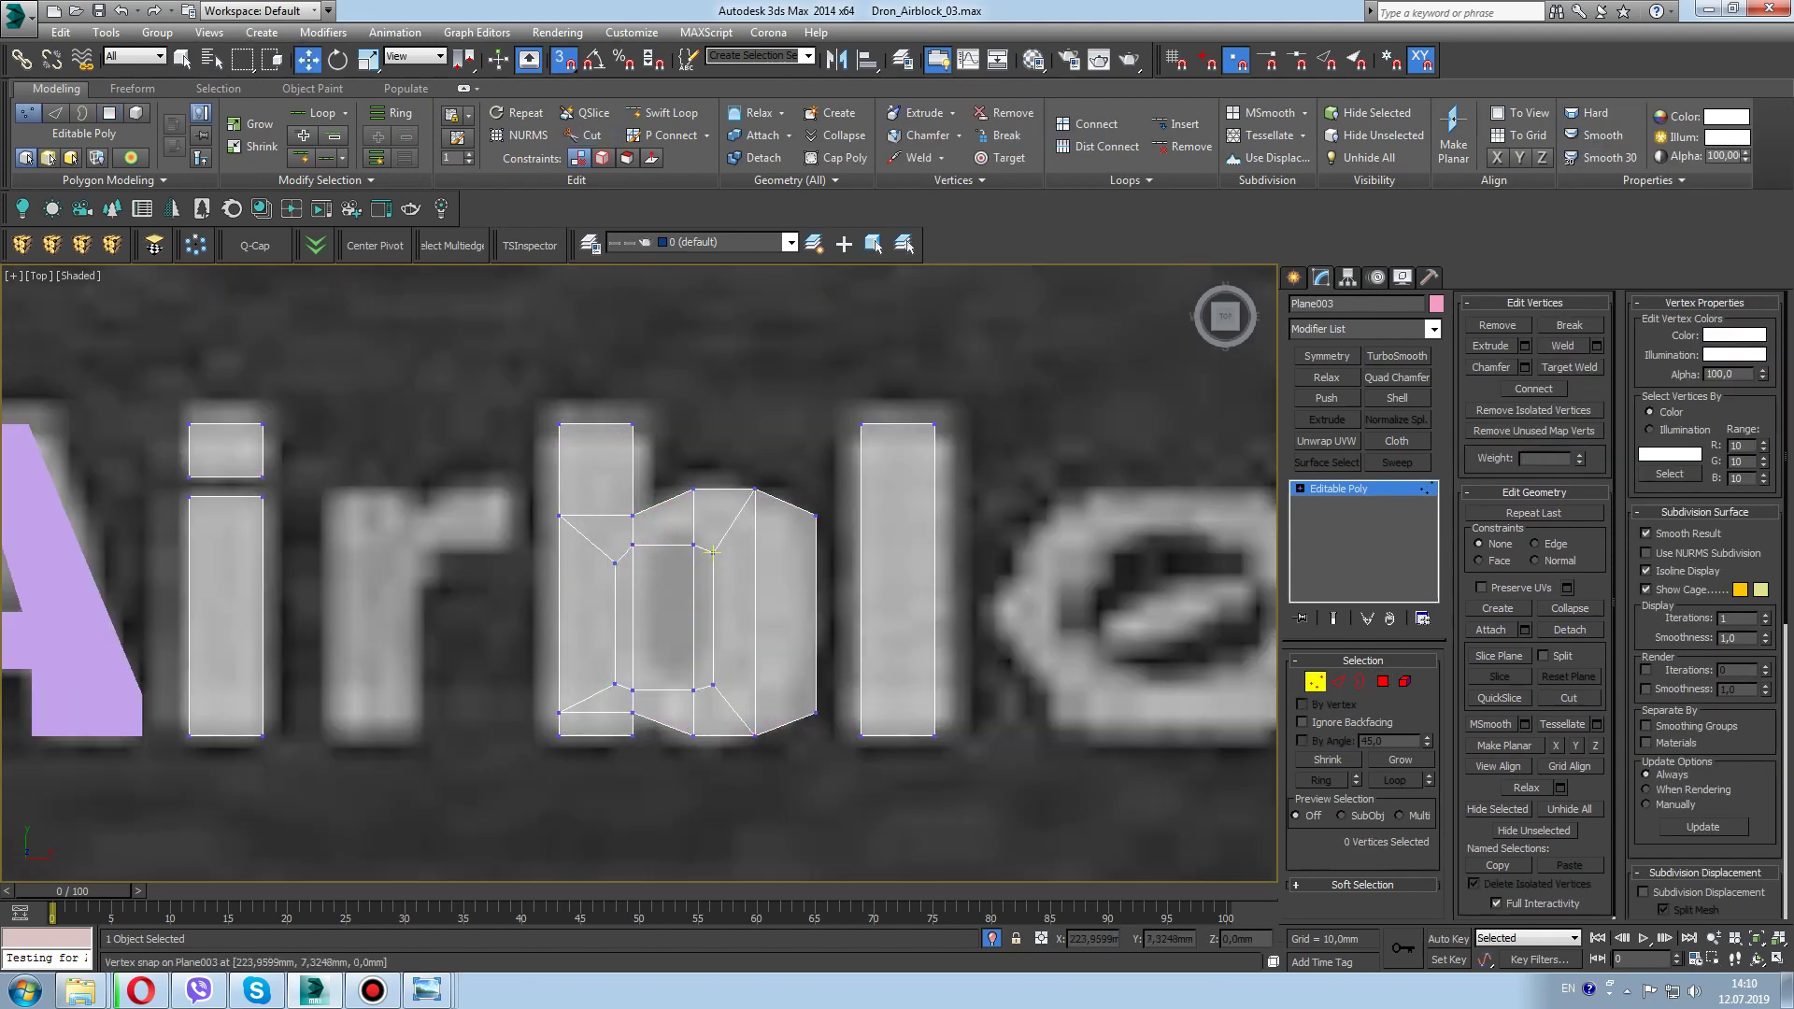
{"action": "middle_click_drag", "start_coordinate": [710, 579], "coordinate": [670, 557]}
{"action": "left_click", "coordinate": [670, 558]}
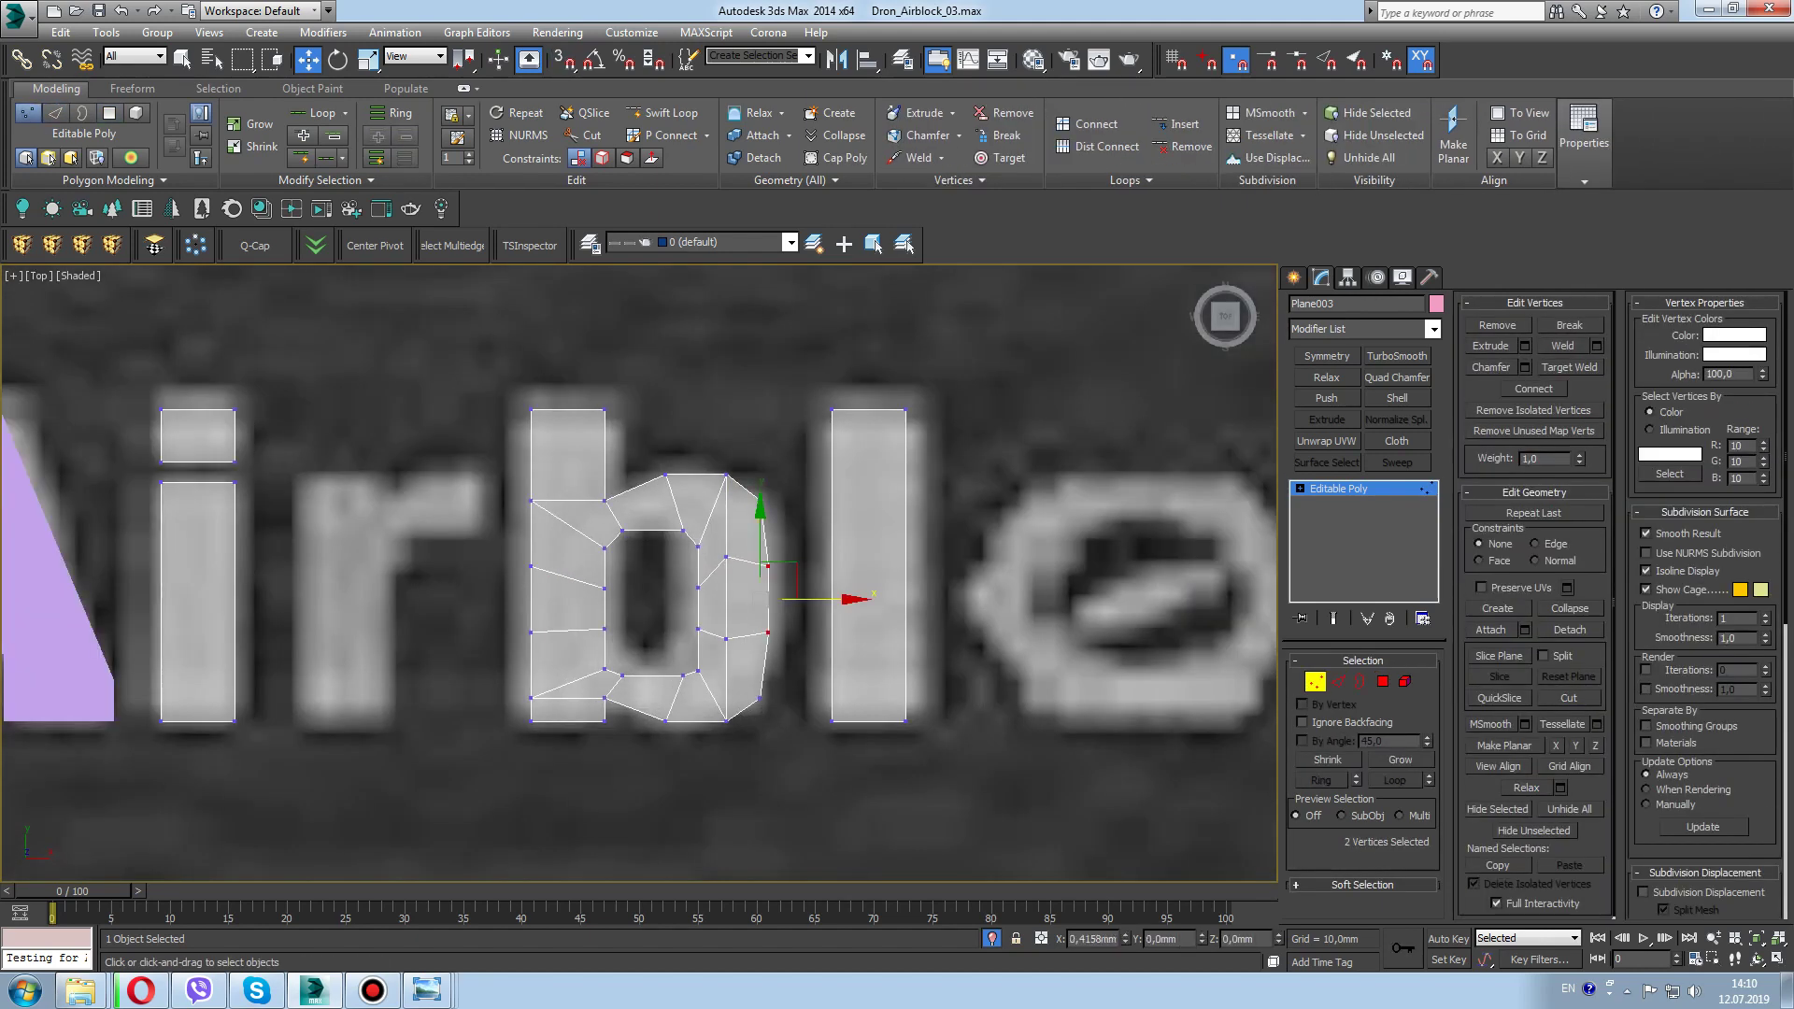
Clone the lower bar of the i as a separate letter part
{"action": "key", "text": "5"}
{"action": "scroll", "coordinate": [514, 626], "scroll_direction": "down", "scroll_amount": 3}
{"action": "scroll", "coordinate": [514, 626], "scroll_direction": "up", "scroll_amount": 2}
{"action": "left_click", "coordinate": [513, 632]}
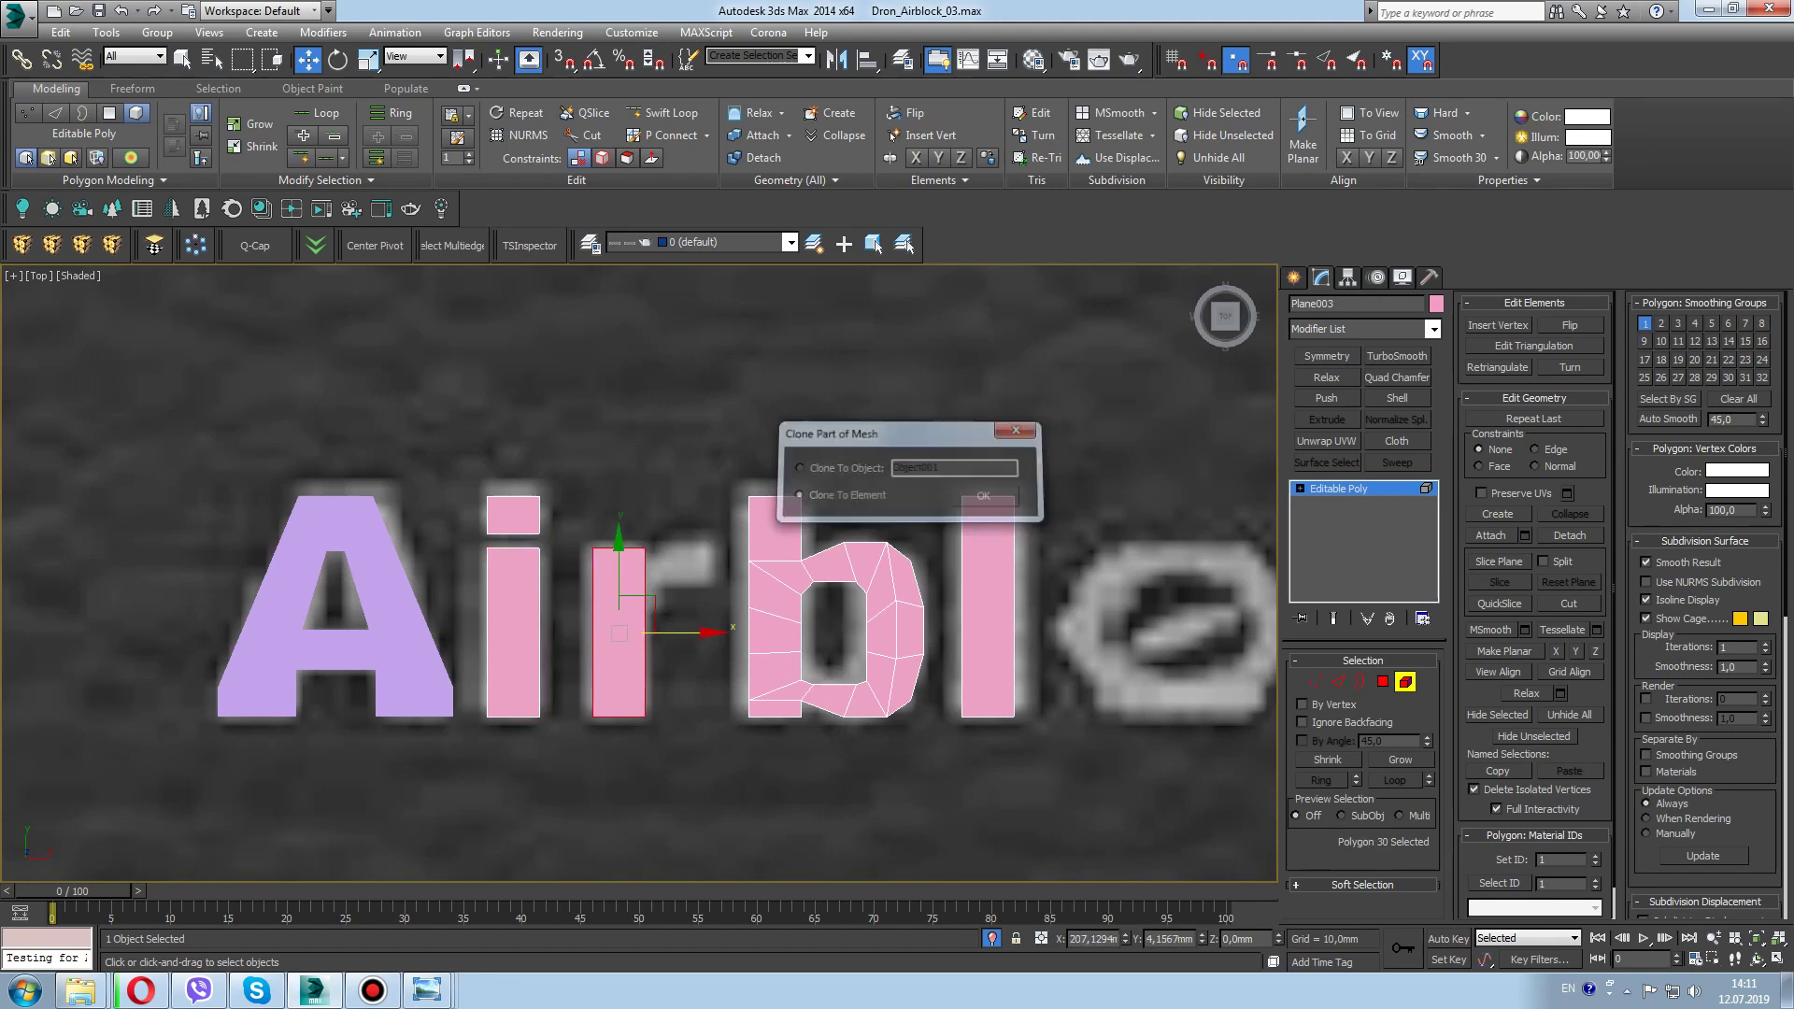
{"action": "key", "text": "Return"}
Connect edges across the hexagonal o and select a lettering vertex
{"action": "key", "text": "2"}
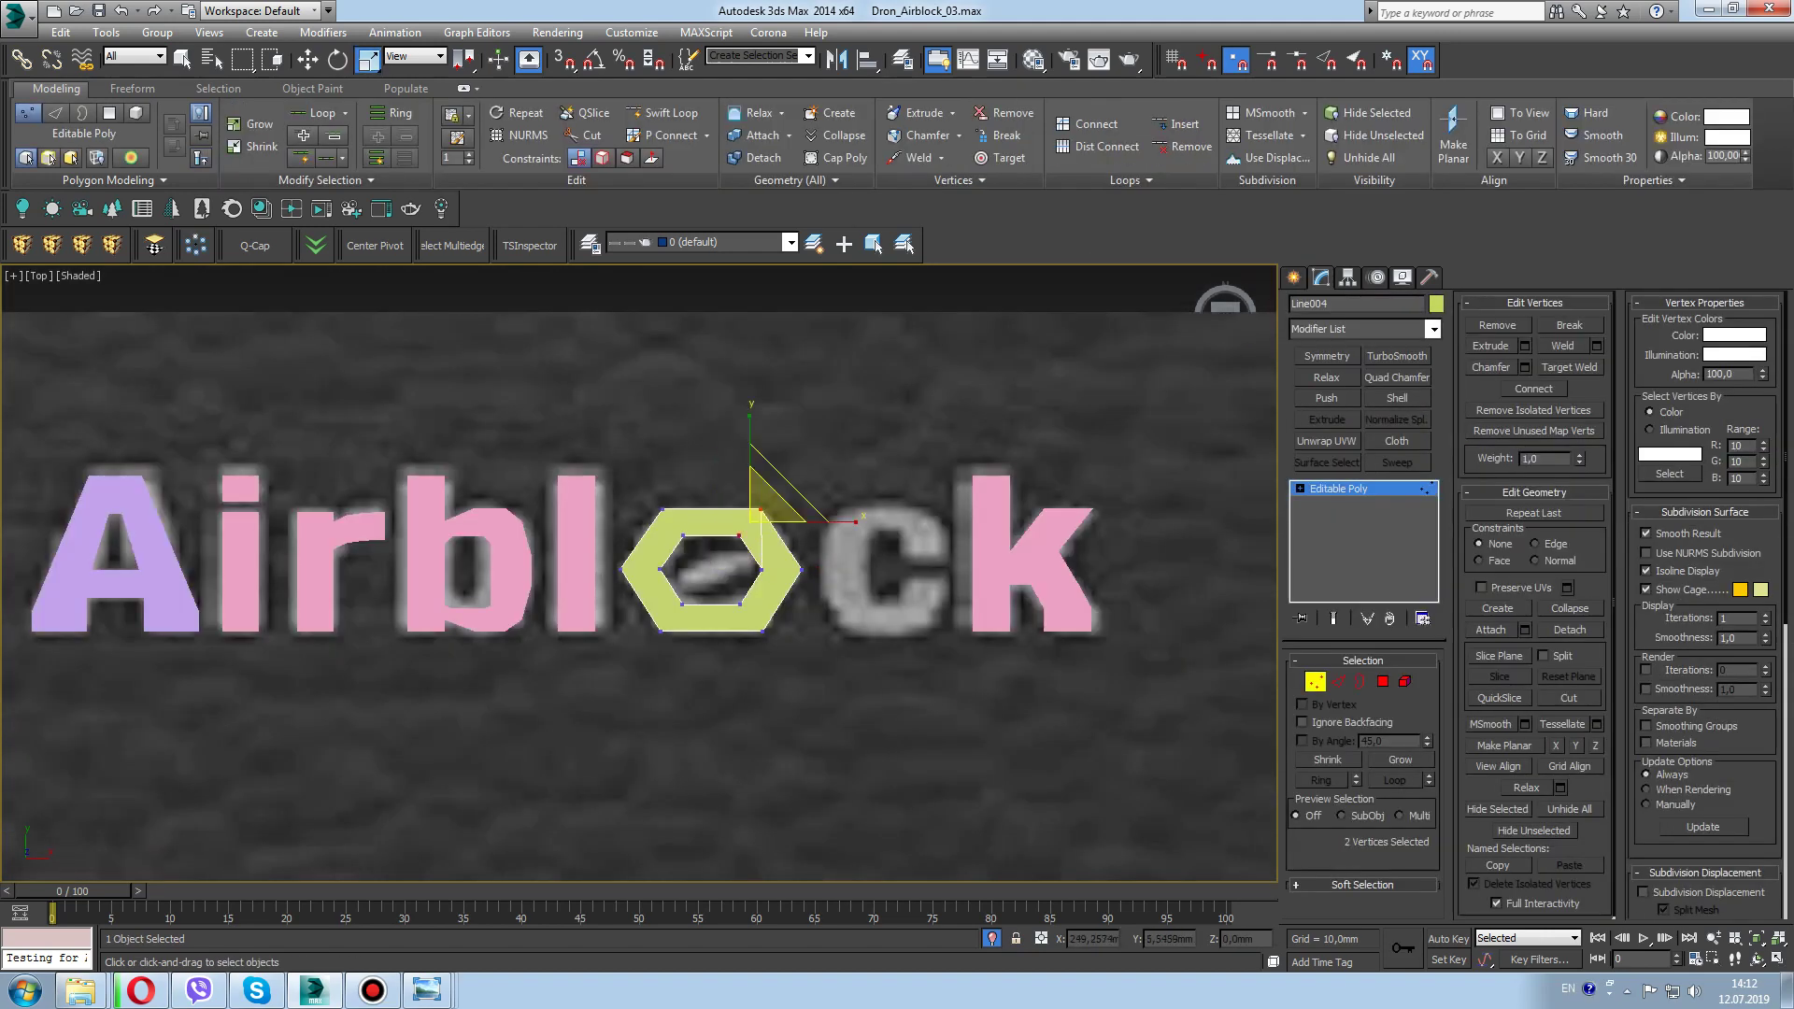
{"action": "key", "text": "2"}
{"action": "scroll", "coordinate": [729, 598], "scroll_direction": "up", "scroll_amount": 2}
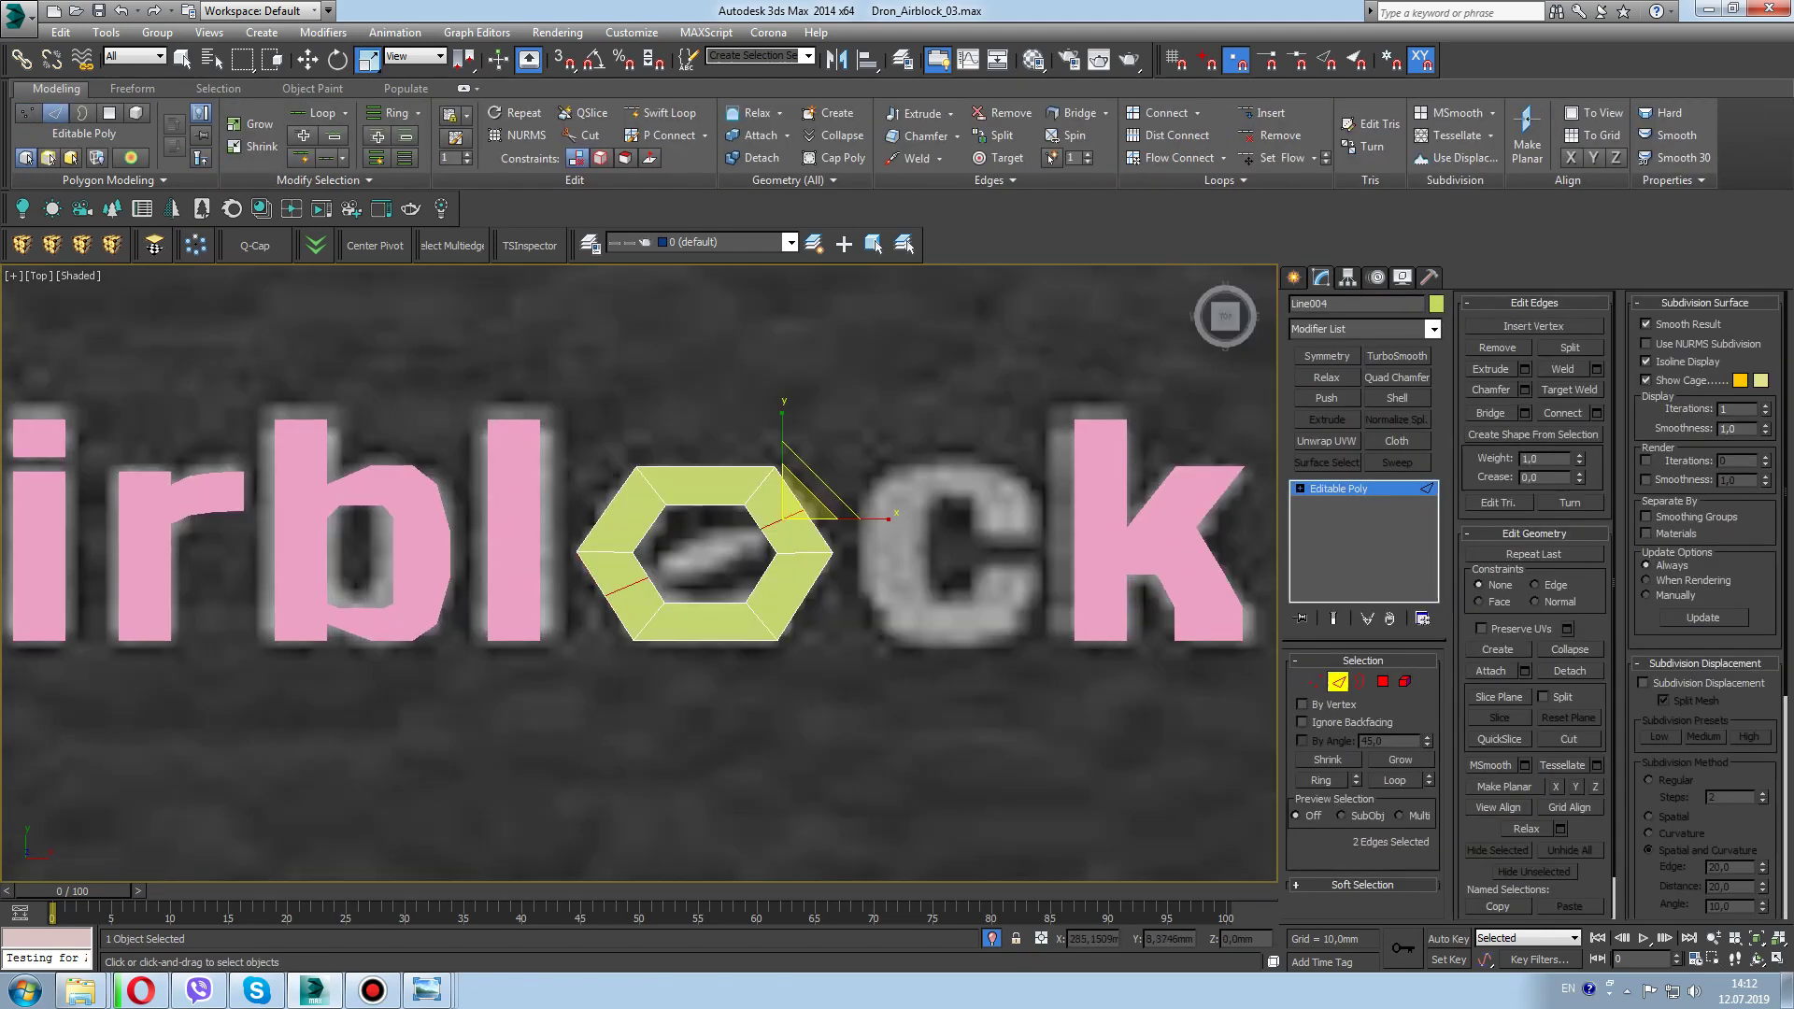
{"action": "key", "text": "1"}
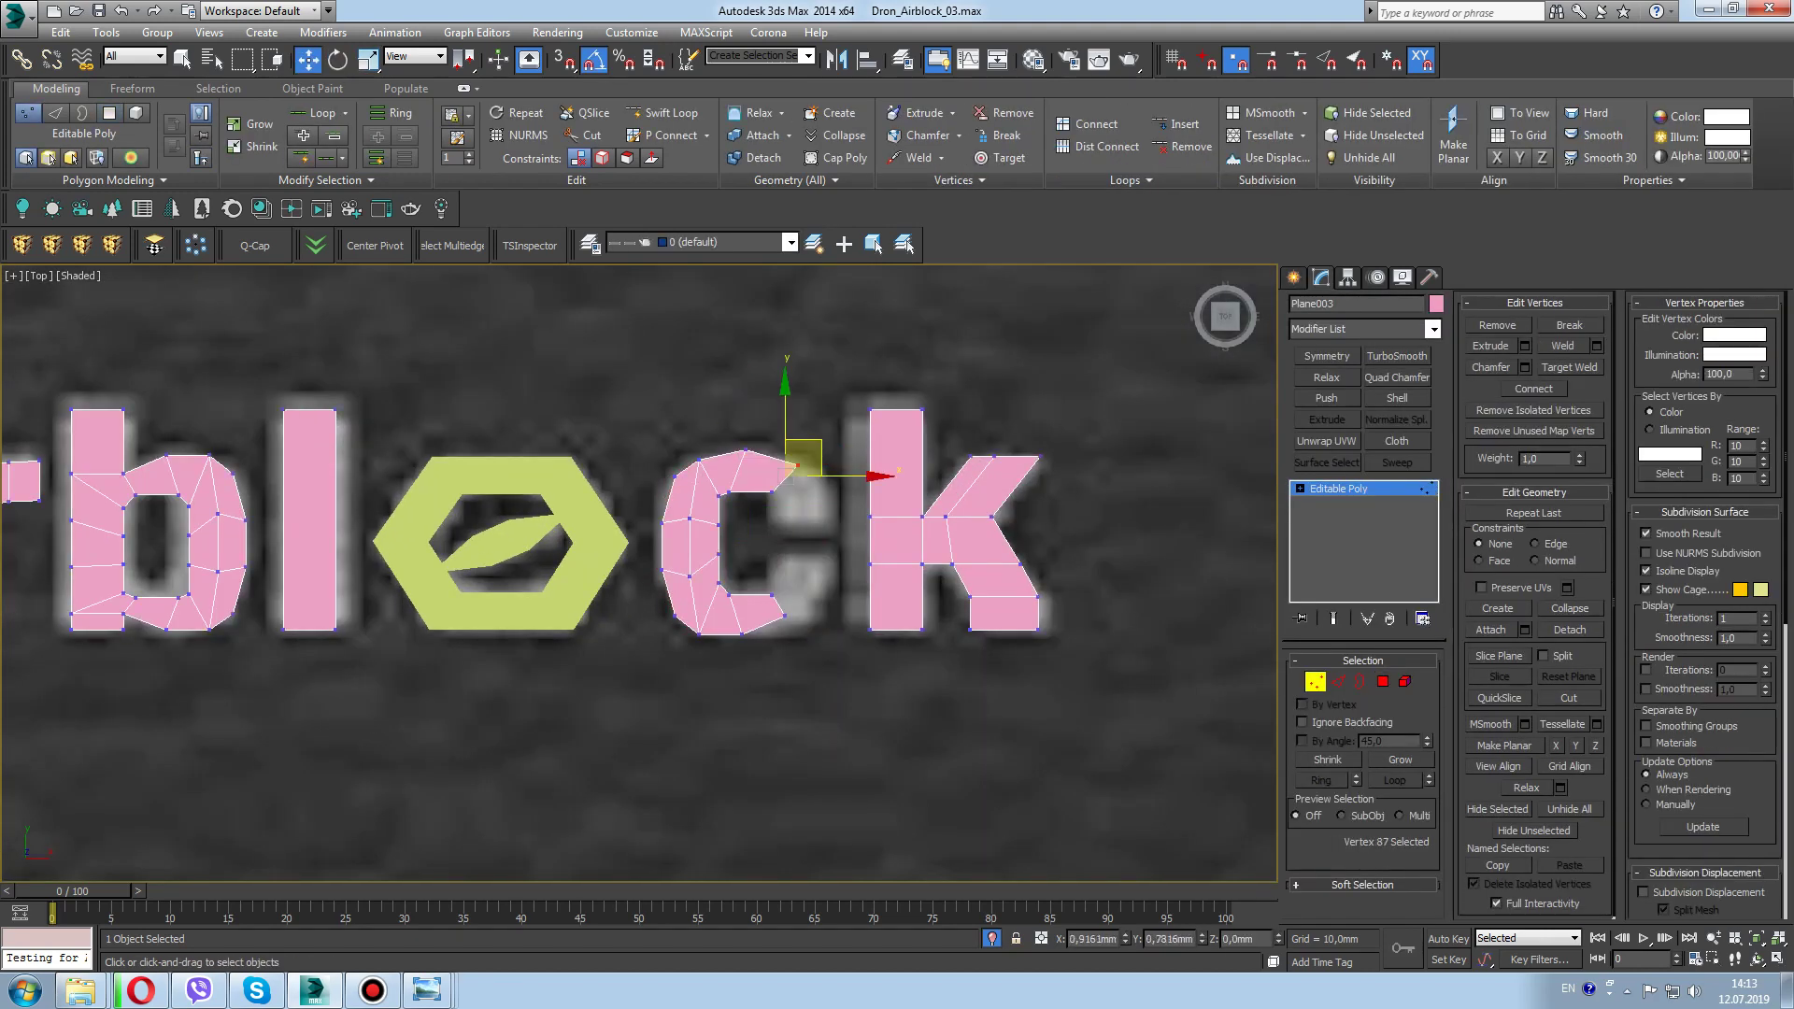
{"action": "left_click", "coordinate": [775, 515]}
{"action": "scroll", "coordinate": [804, 500], "scroll_direction": "up", "scroll_amount": 2}
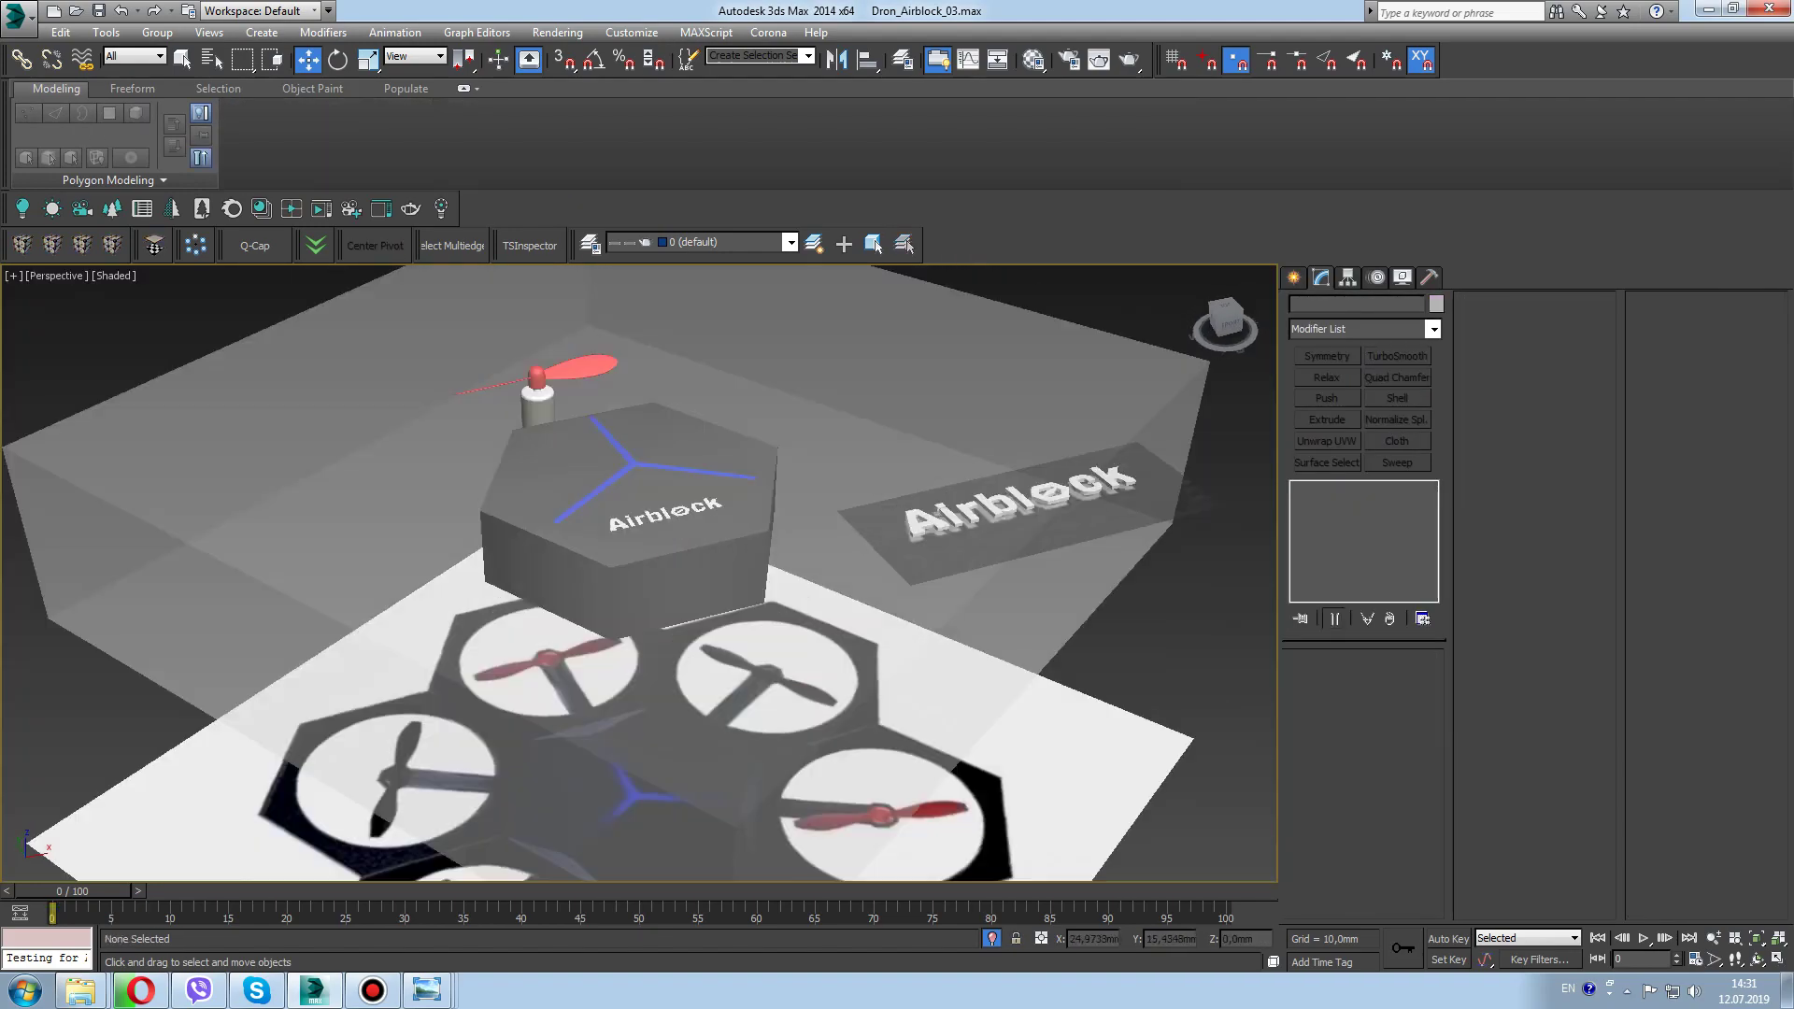
Try a Quad Chamfer on the hexagon's edges, then undo it
{"action": "right_click", "coordinate": [845, 414]}
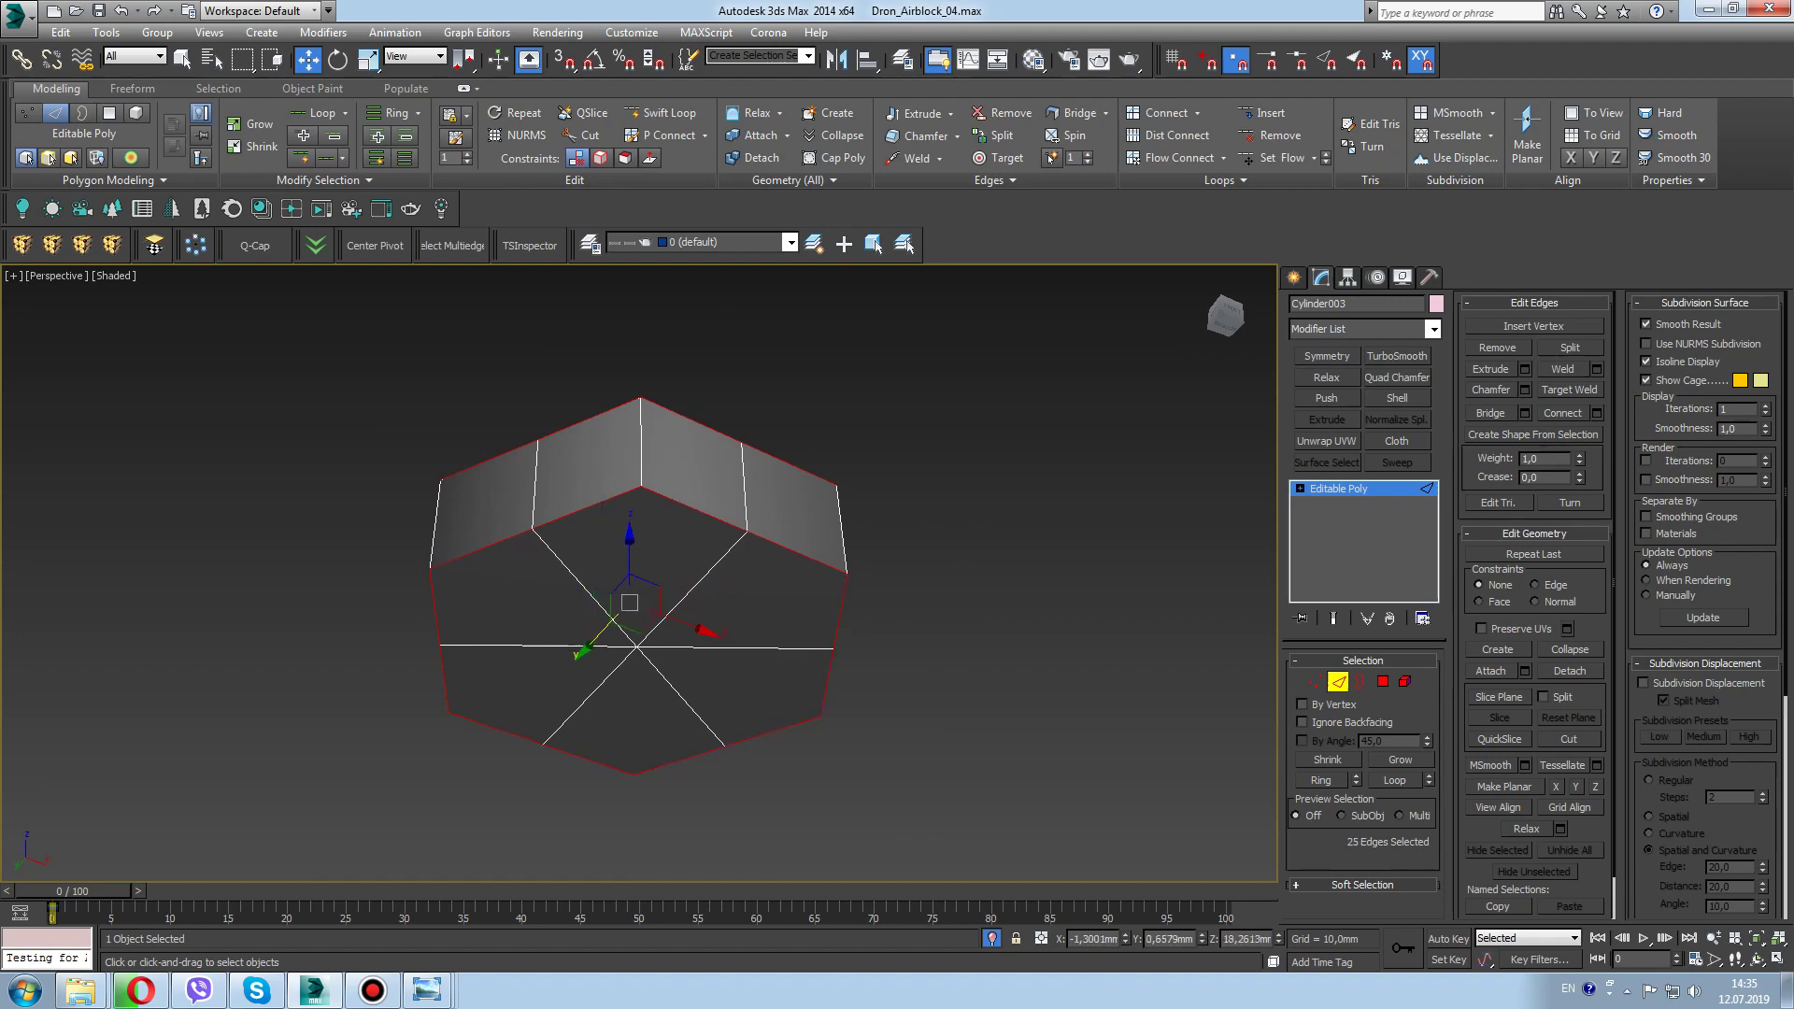
{"action": "left_click", "coordinate": [1397, 376]}
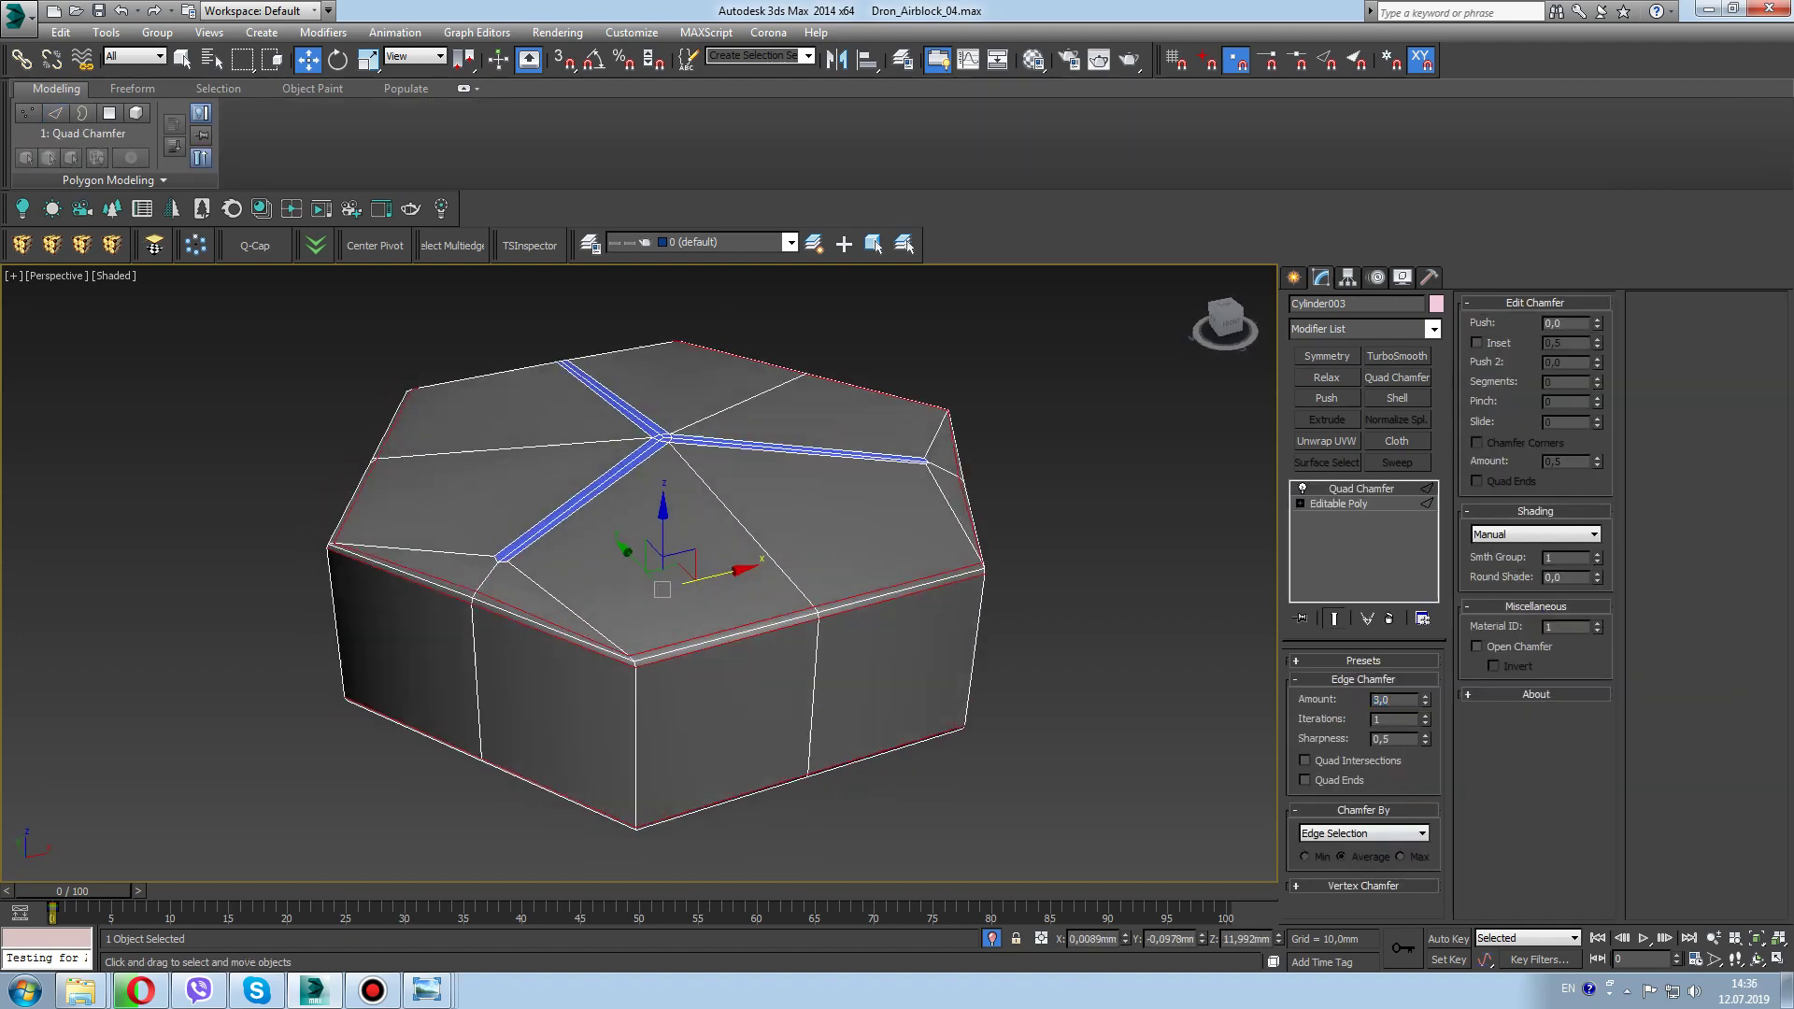
{"action": "key", "text": "t"}
{"action": "scroll", "coordinate": [400, 561], "scroll_direction": "up", "scroll_amount": 3}
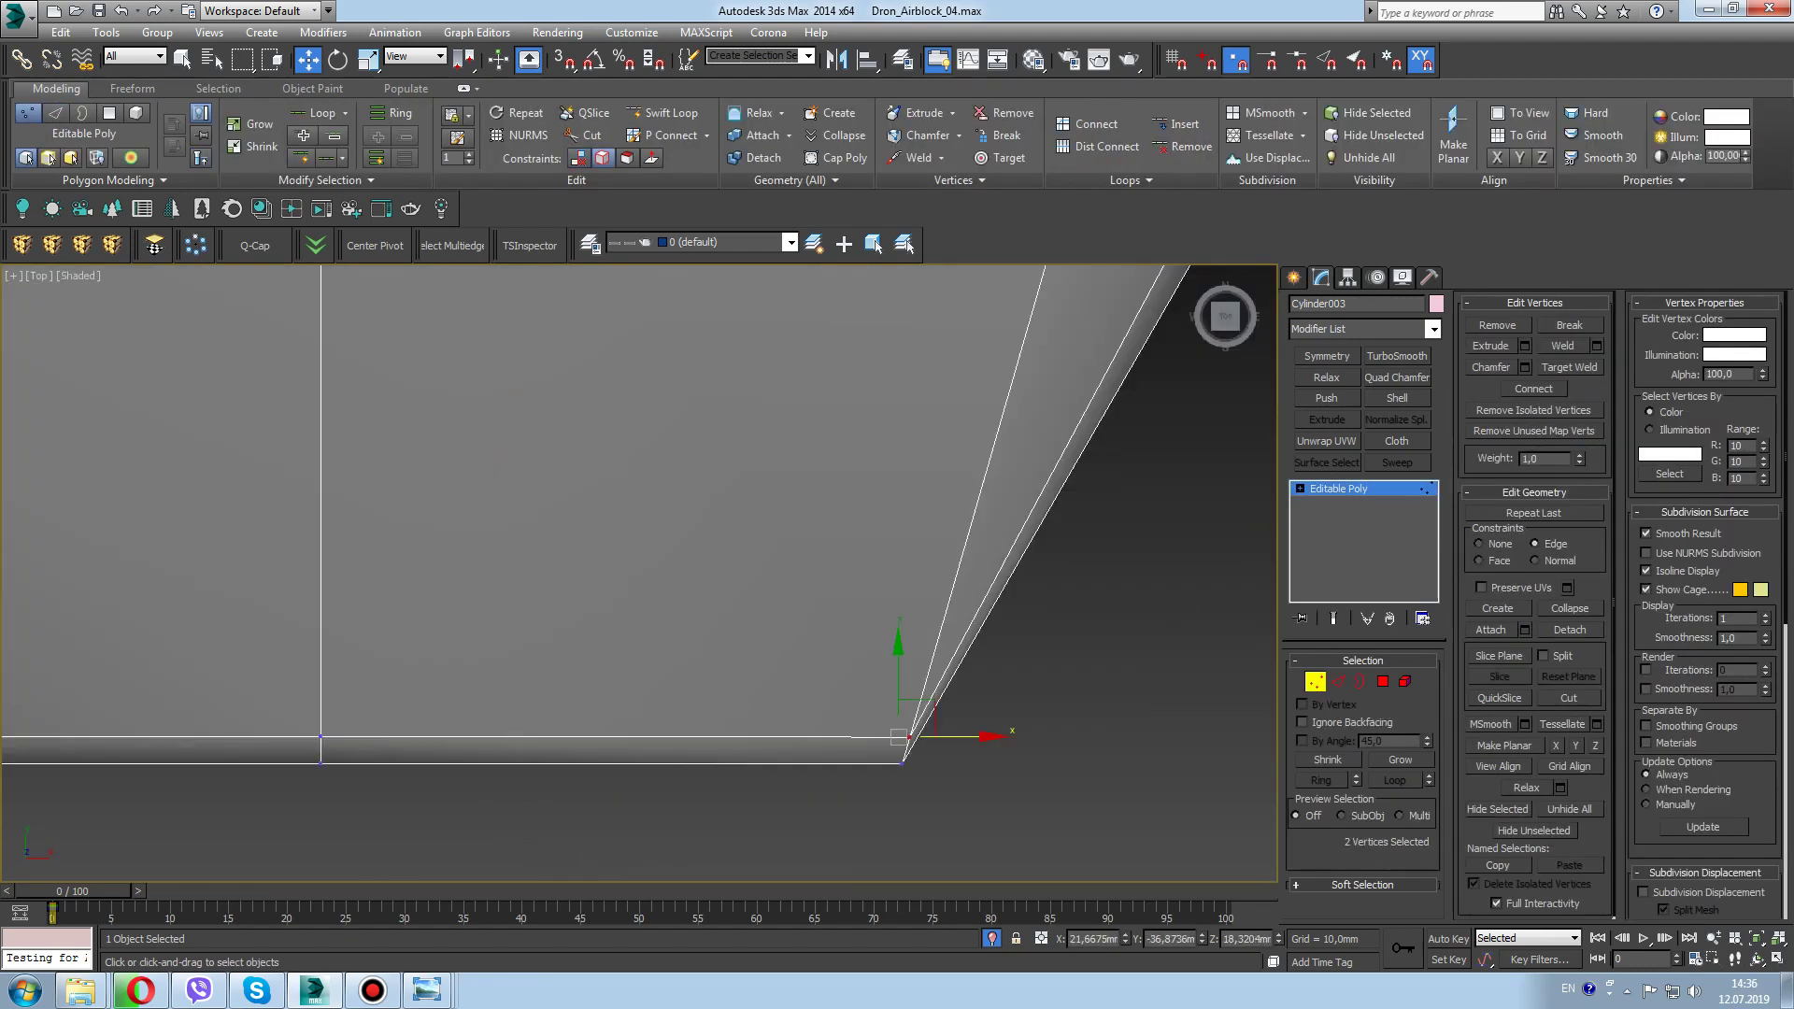
{"action": "scroll", "coordinate": [1112, 392], "scroll_direction": "up", "scroll_amount": 3}
{"action": "key", "text": "p"}
Select the corner vertices around the top of the hexagon
{"action": "key", "text": "2"}
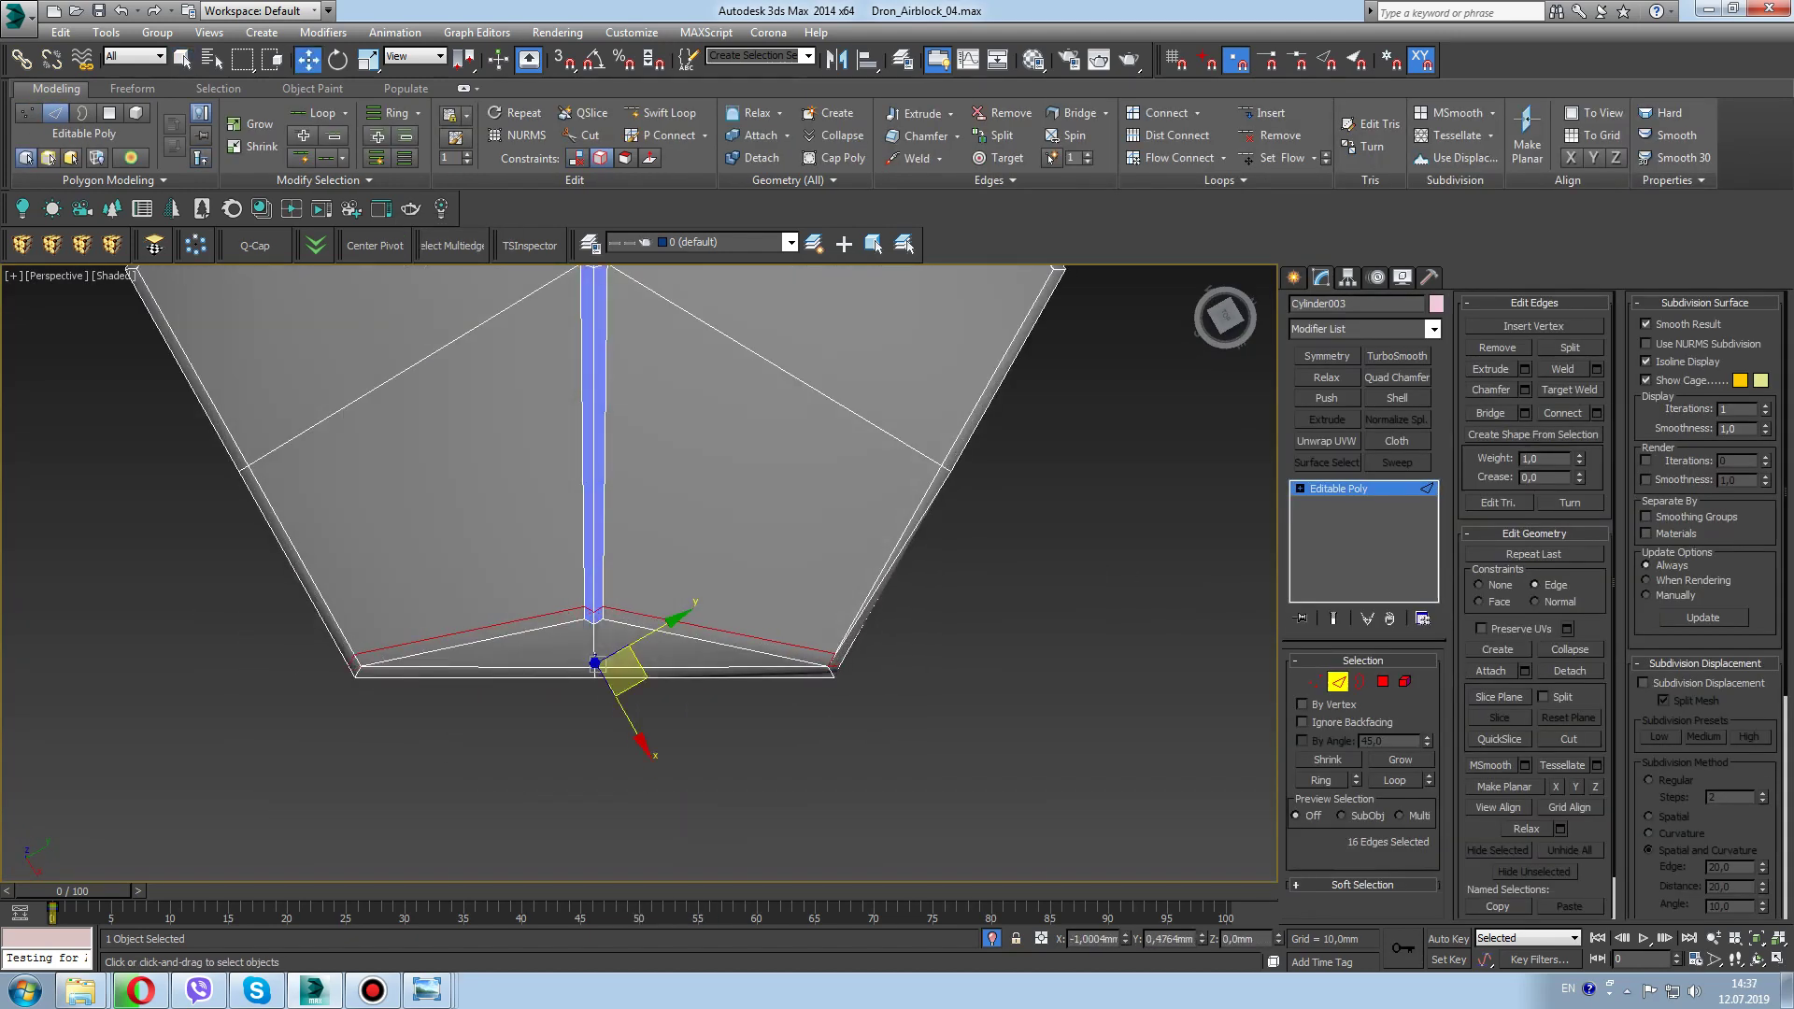
{"action": "key", "text": "1"}
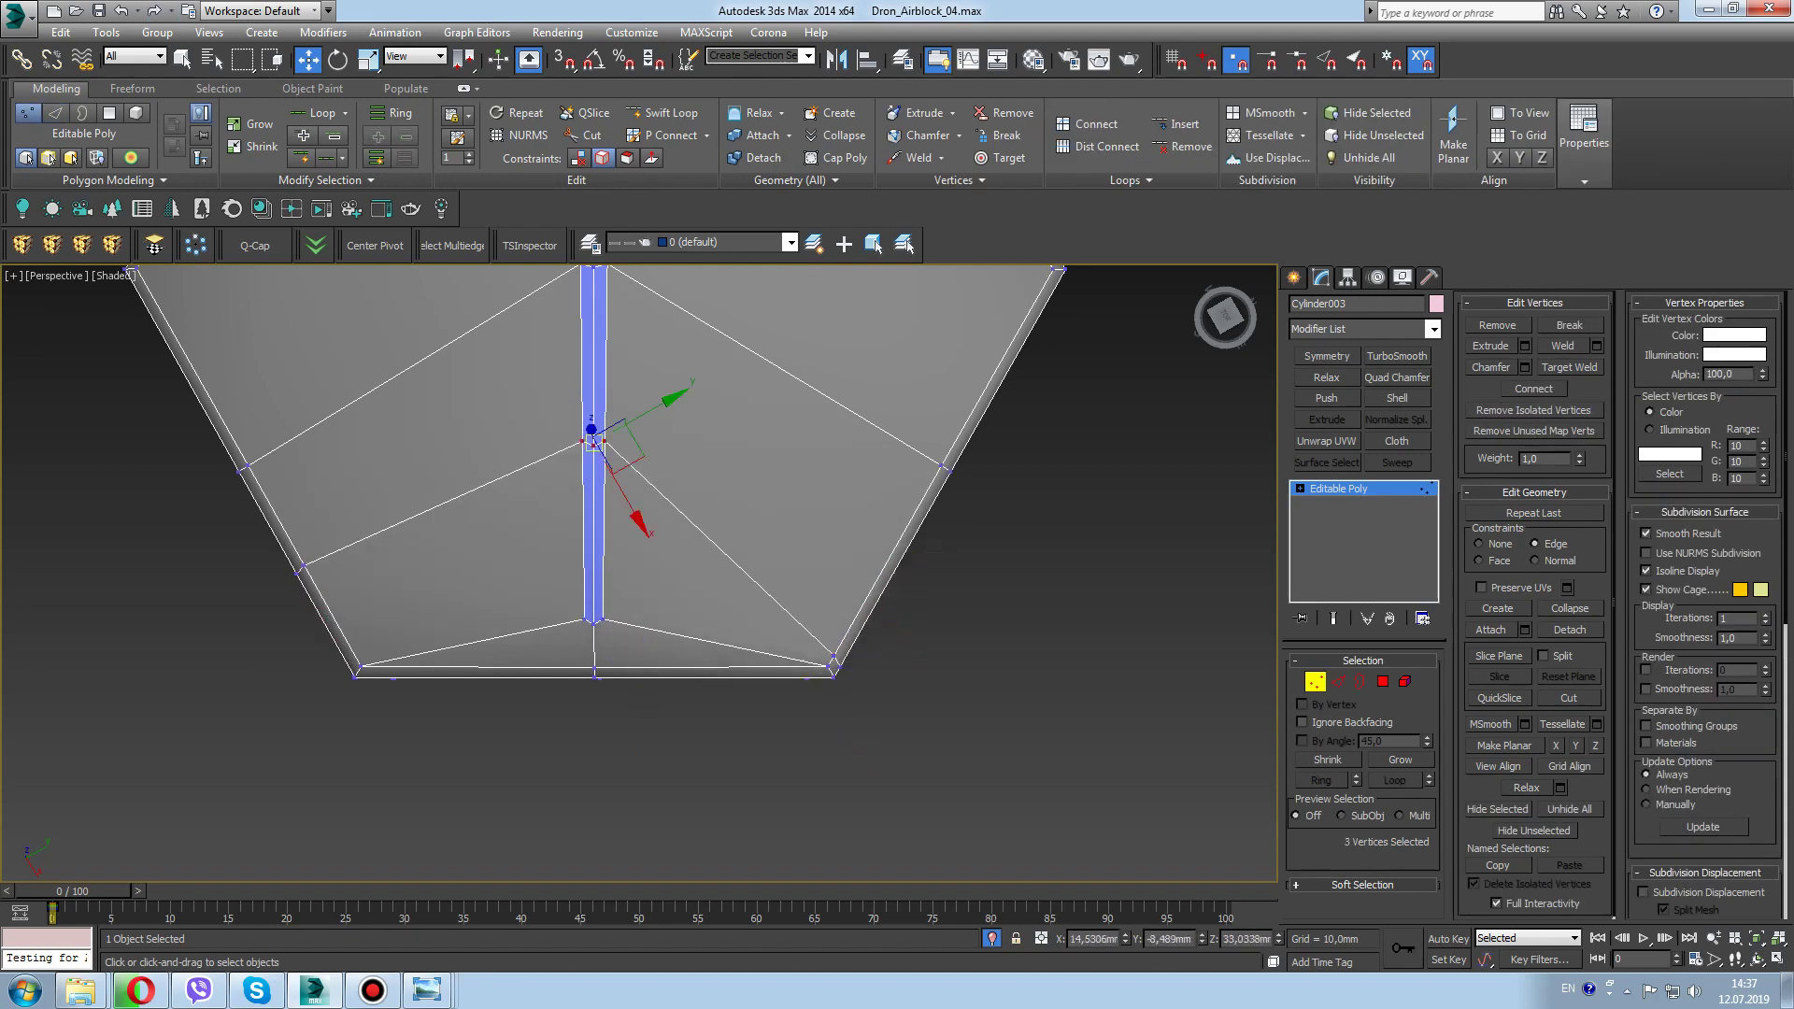
{"action": "scroll", "coordinate": [592, 439], "scroll_direction": "down", "scroll_amount": 5}
{"action": "scroll", "coordinate": [822, 561], "scroll_direction": "up", "scroll_amount": 5}
{"action": "right_click", "coordinate": [823, 560]}
{"action": "left_click", "coordinate": [822, 553]}
{"action": "scroll", "coordinate": [822, 553], "scroll_direction": "down", "scroll_amount": 2}
{"action": "right_click", "coordinate": [653, 521]}
{"action": "left_click", "coordinate": [690, 389], "text": "ctrl"}
{"action": "scroll", "coordinate": [609, 693], "scroll_direction": "up", "scroll_amount": 4}
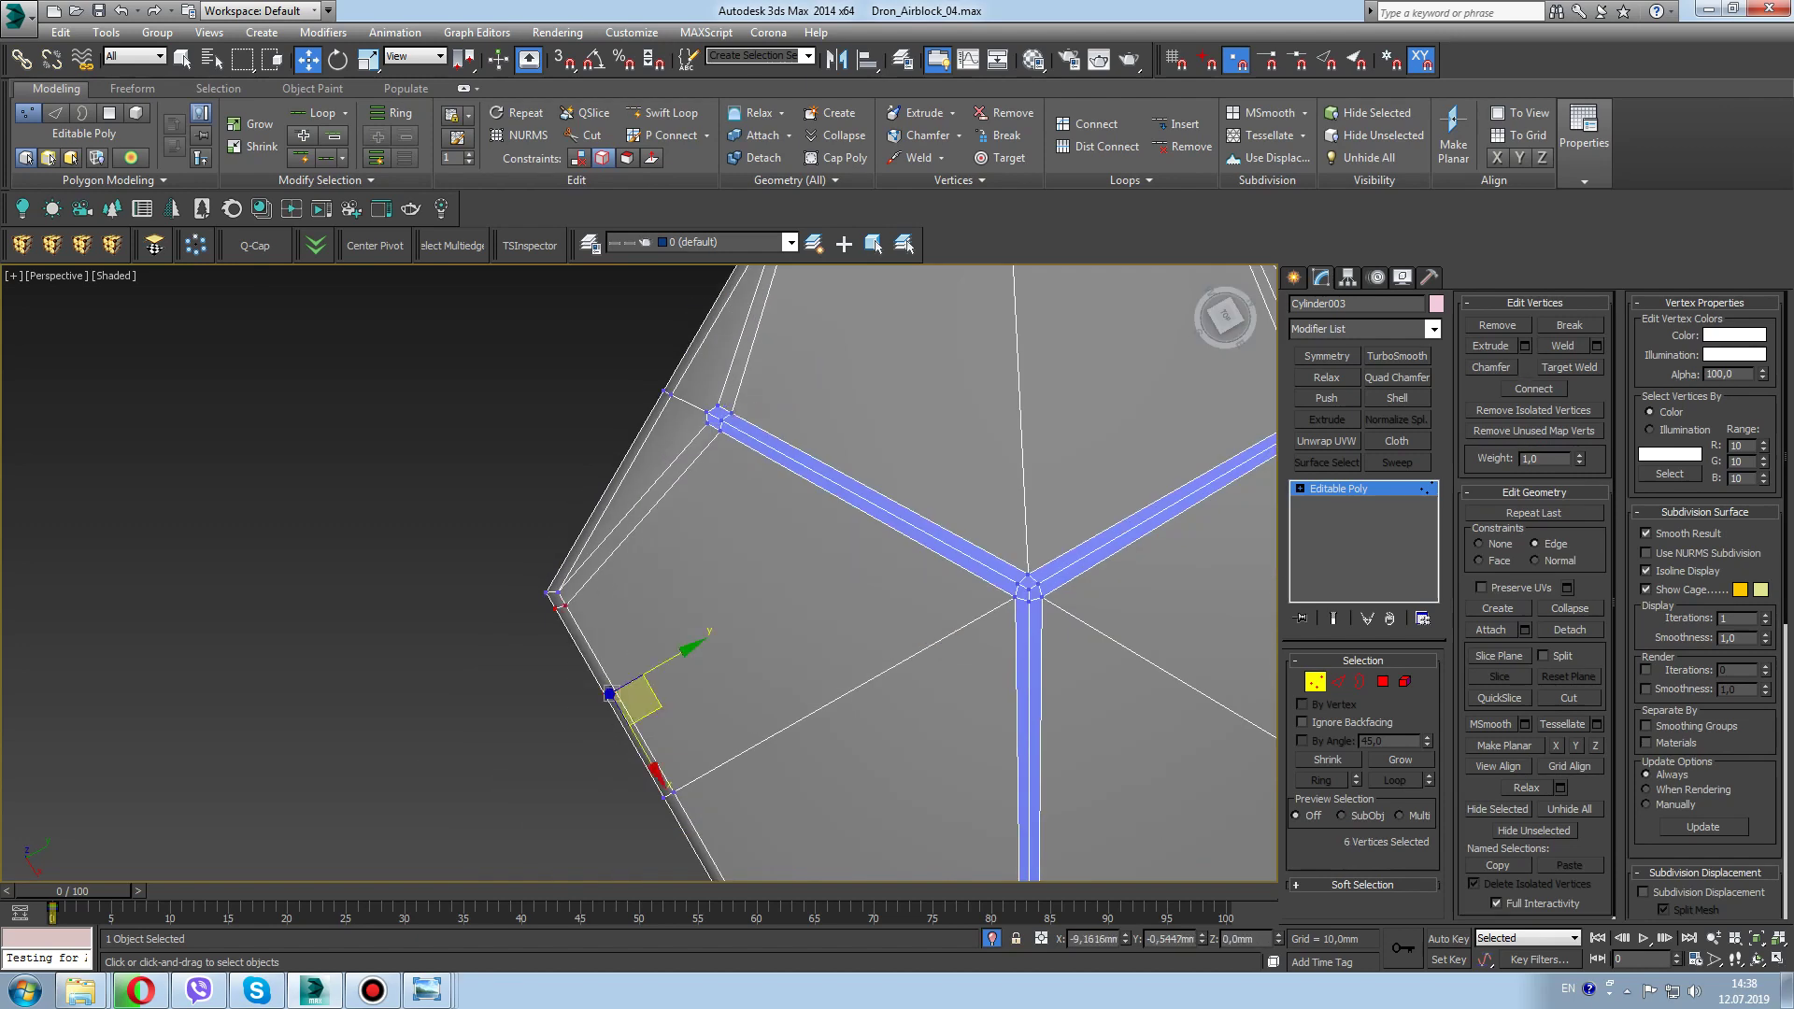
{"action": "scroll", "coordinate": [609, 693], "scroll_direction": "down", "scroll_amount": 4}
Orbit beneath the hexagon and add its remaining corner vertices to the selection
{"action": "middle_click_drag", "start_coordinate": [654, 560], "coordinate": [524, 580], "text": "alt"}
{"action": "scroll", "coordinate": [559, 712], "scroll_direction": "up", "scroll_amount": 3}
{"action": "left_click", "coordinate": [559, 712]}
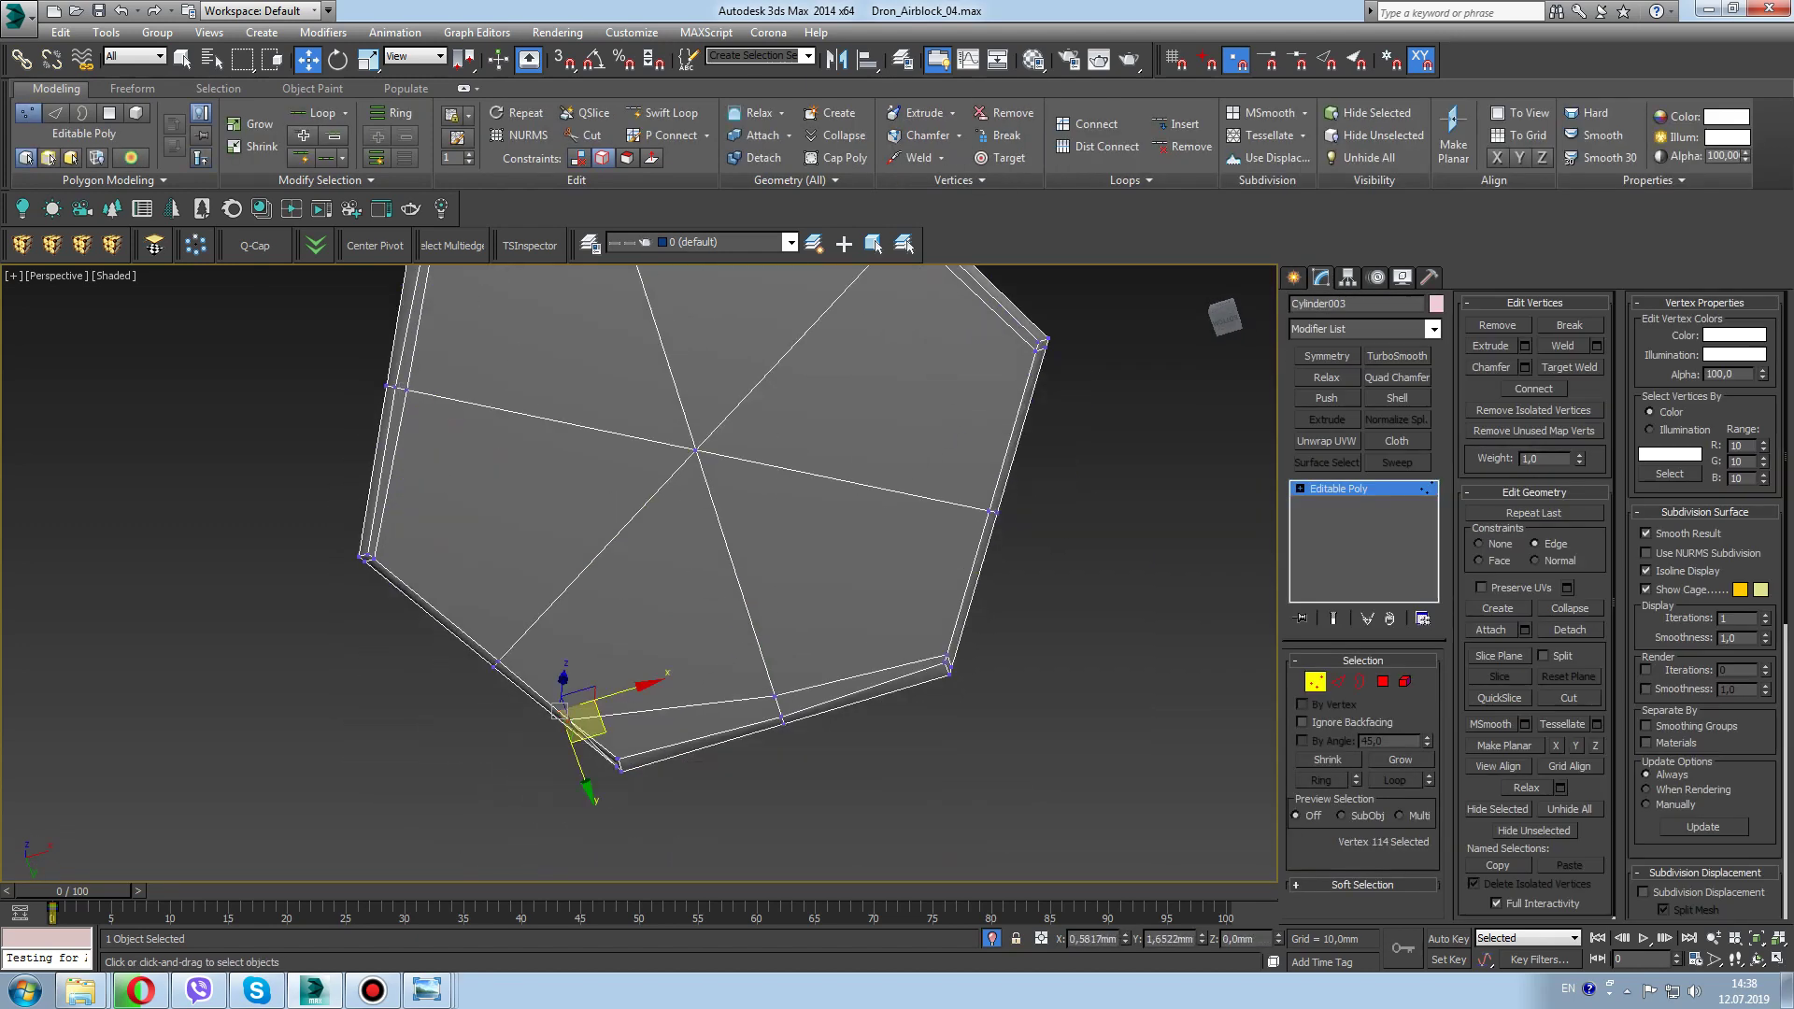
{"action": "middle_click_drag", "start_coordinate": [559, 712], "coordinate": [654, 561], "text": "alt"}
{"action": "scroll", "coordinate": [654, 561], "scroll_direction": "down", "scroll_amount": 3}
{"action": "scroll", "coordinate": [722, 692], "scroll_direction": "up", "scroll_amount": 3}
{"action": "left_click", "coordinate": [722, 692]}
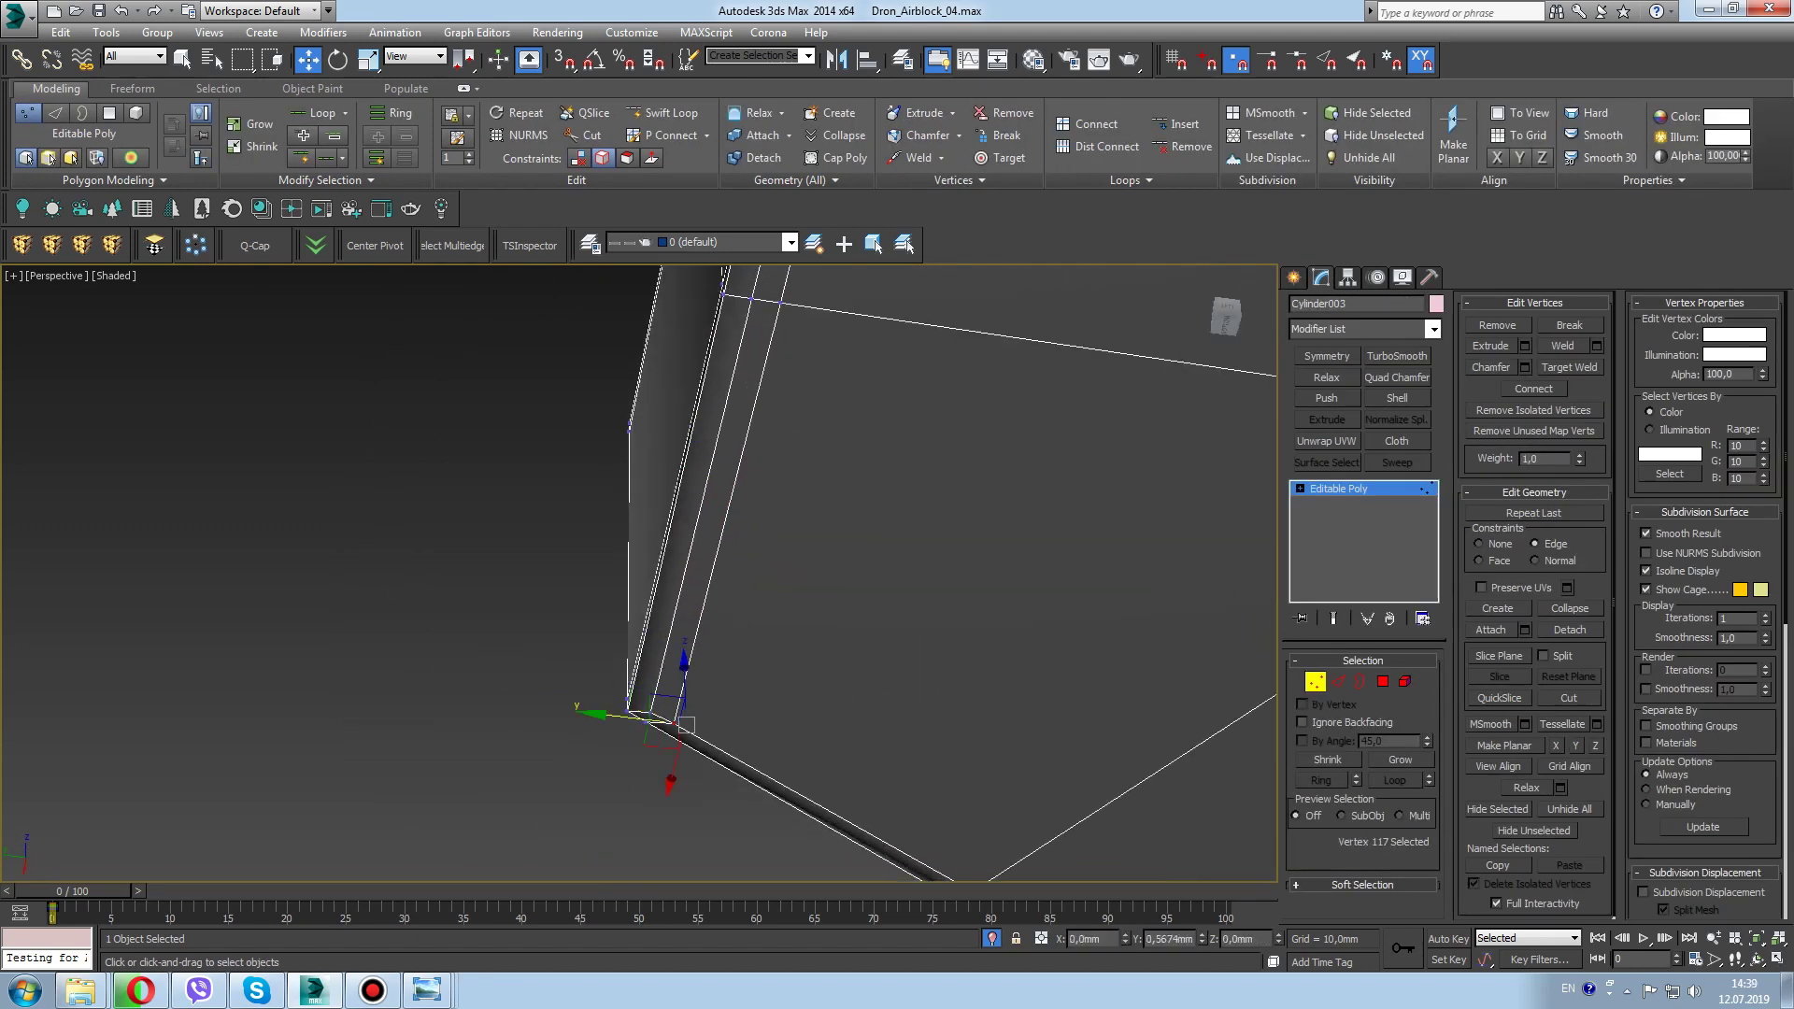
{"action": "scroll", "coordinate": [639, 571], "scroll_direction": "down", "scroll_amount": 4}
Select the top-face groove edges and collapse the chamfer into Editable Poly
{"action": "key", "text": "2"}
{"action": "middle_click_drag", "start_coordinate": [654, 560], "coordinate": [598, 579], "text": "alt"}
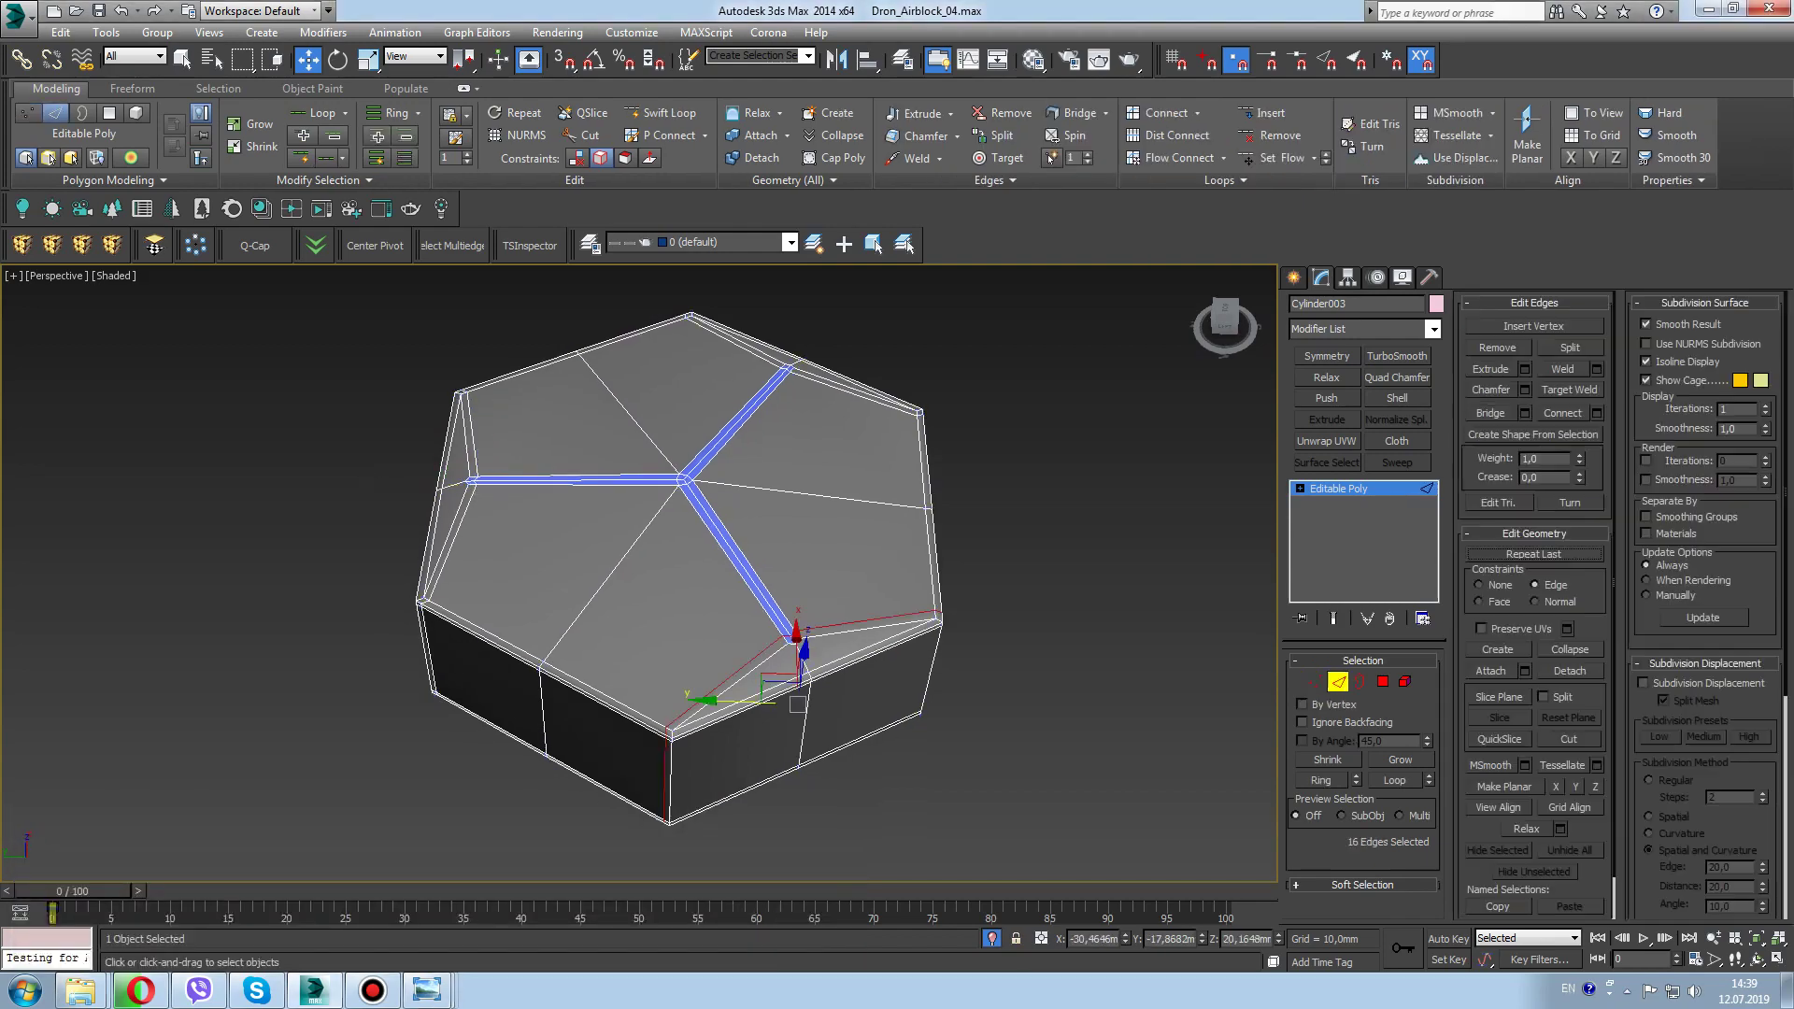
{"action": "scroll", "coordinate": [639, 572], "scroll_direction": "up", "scroll_amount": 5}
{"action": "scroll", "coordinate": [639, 572], "scroll_direction": "down", "scroll_amount": 3}
{"action": "scroll", "coordinate": [639, 572], "scroll_direction": "up", "scroll_amount": 4}
{"action": "right_click", "coordinate": [949, 715]}
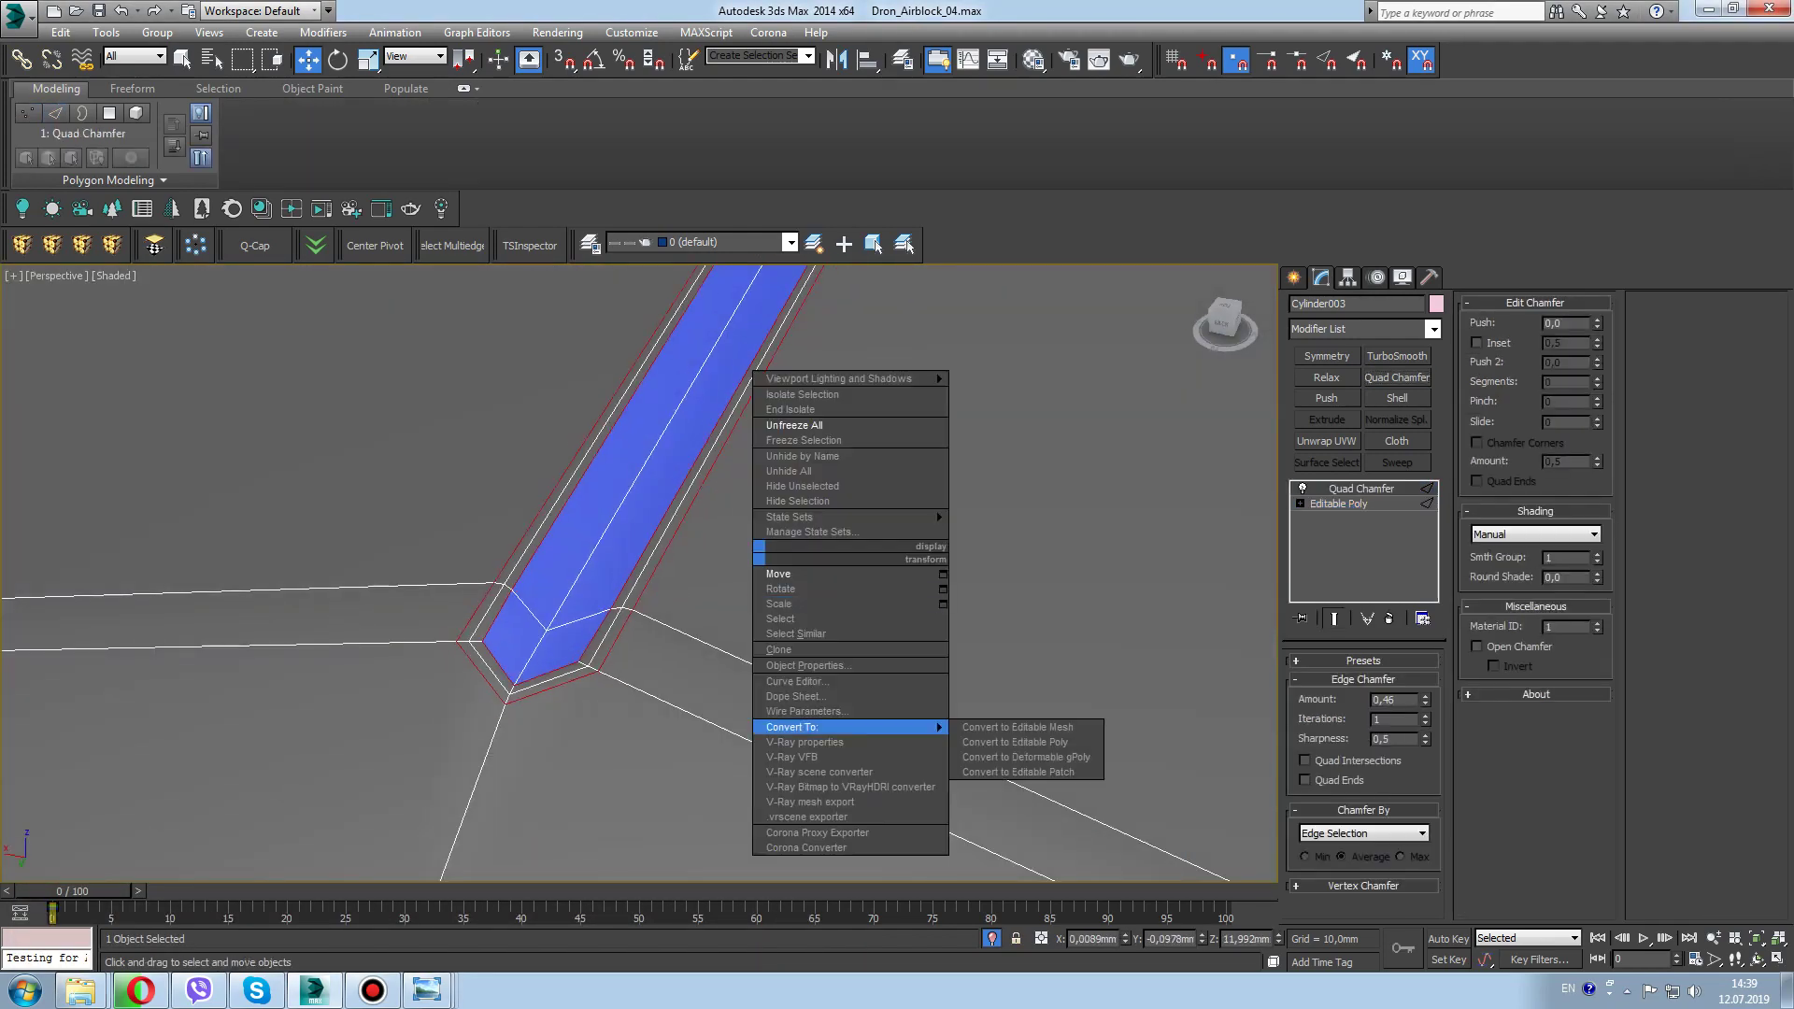
{"action": "left_click", "coordinate": [1037, 733]}
{"action": "key", "text": "ctrl+z"}
{"action": "scroll", "coordinate": [654, 561], "scroll_direction": "up", "scroll_amount": 5}
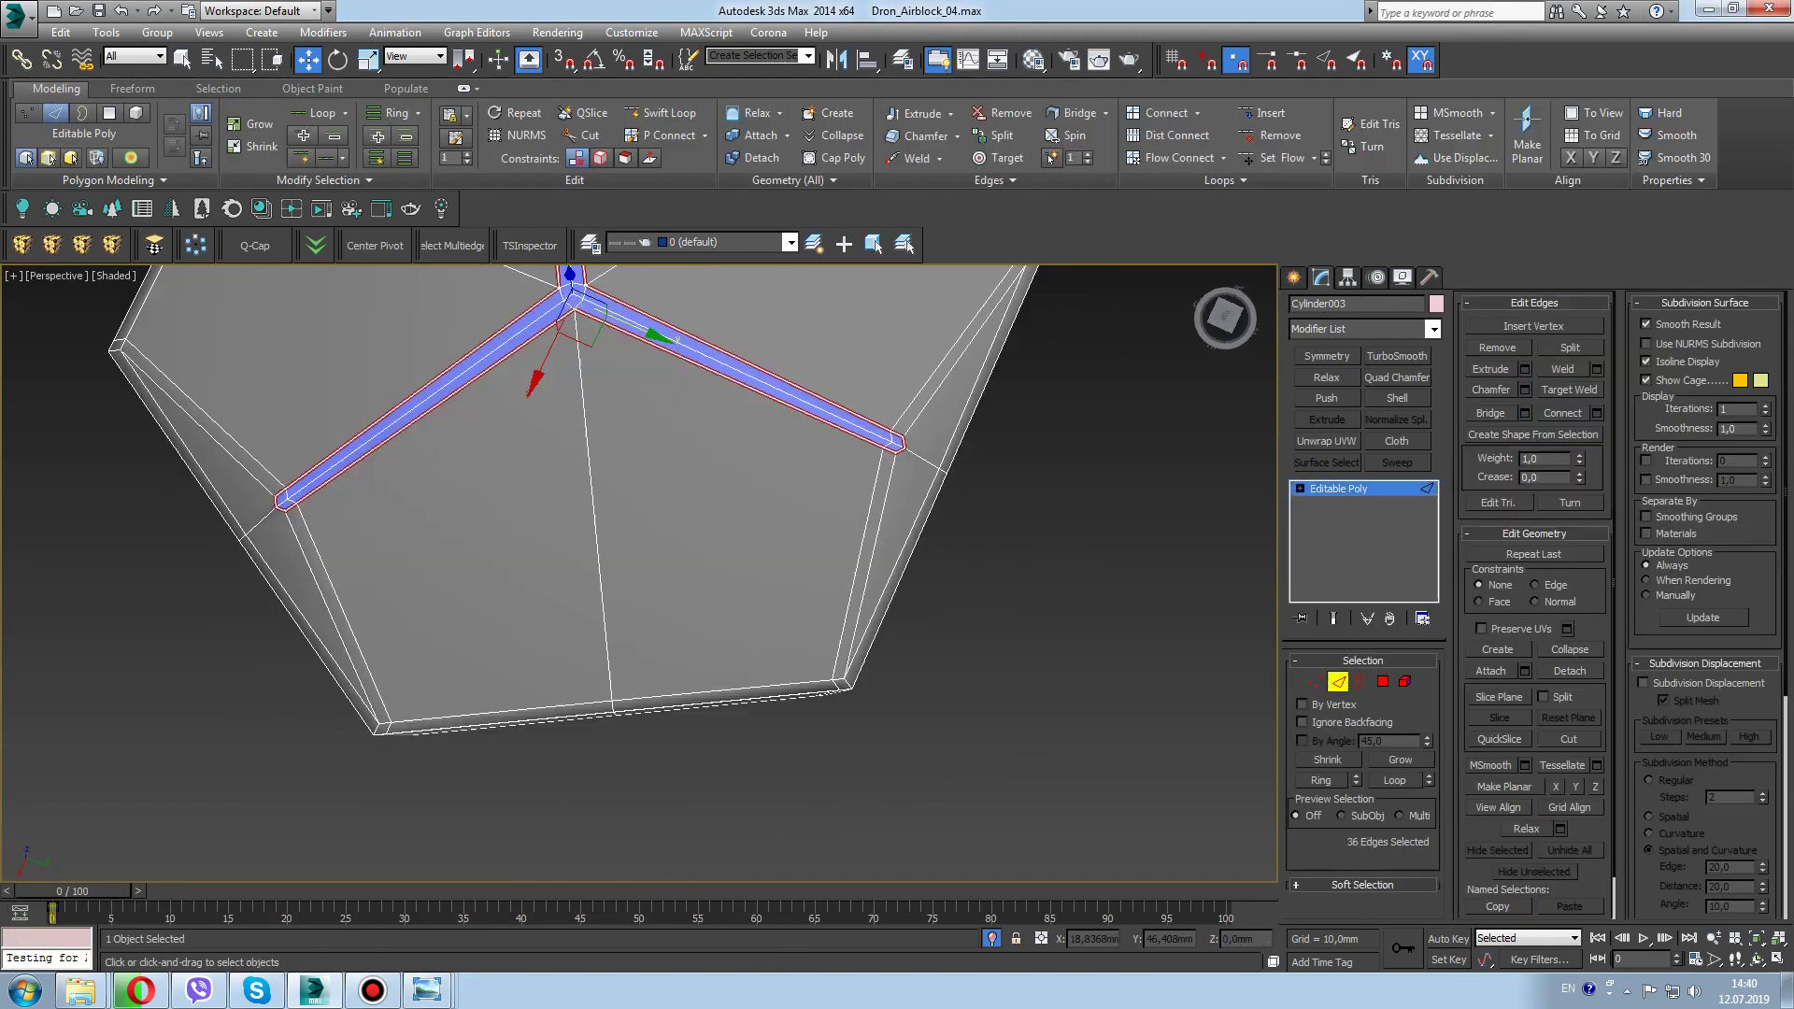
Select the stray groove vertices from the top view and weld them together
{"action": "key", "text": "1"}
{"action": "scroll", "coordinate": [639, 572], "scroll_direction": "down", "scroll_amount": 4}
{"action": "key", "text": "t"}
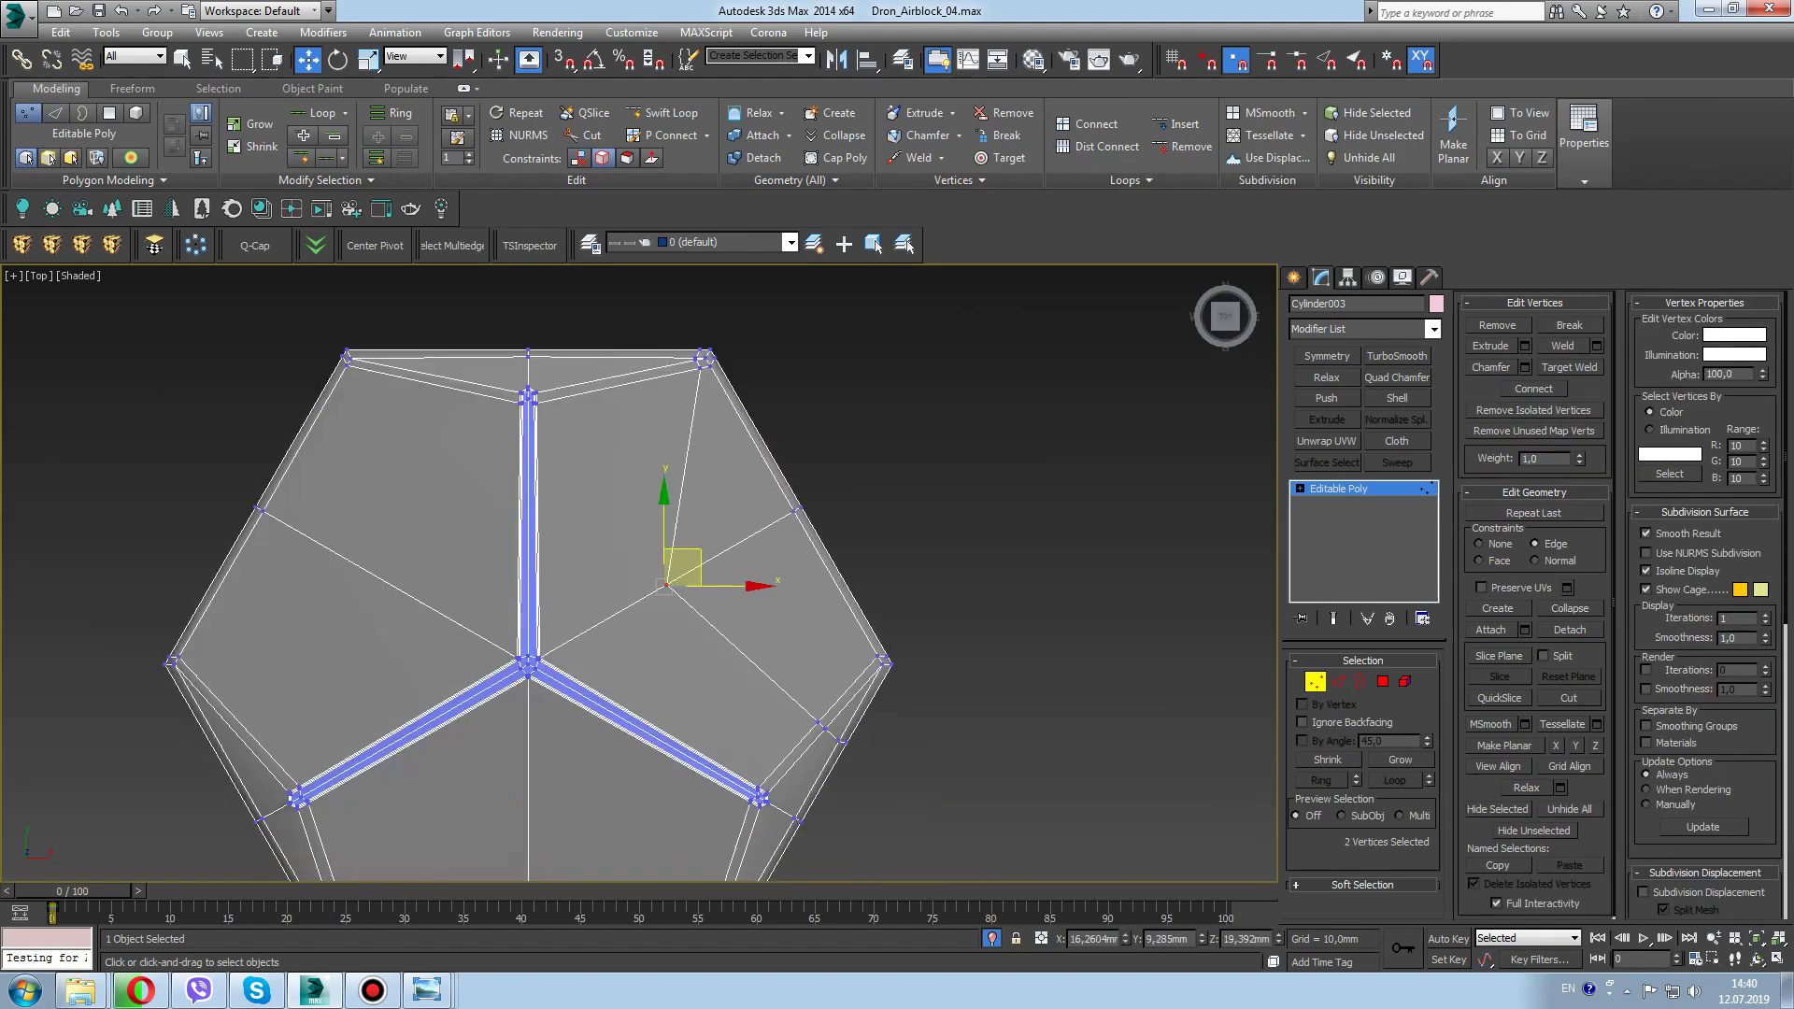
{"action": "scroll", "coordinate": [841, 575], "scroll_direction": "up", "scroll_amount": 6}
{"action": "middle_click_drag", "start_coordinate": [654, 561], "coordinate": [654, 420], "text": "alt"}
{"action": "key", "text": "r"}
{"action": "left_click", "coordinate": [654, 701]}
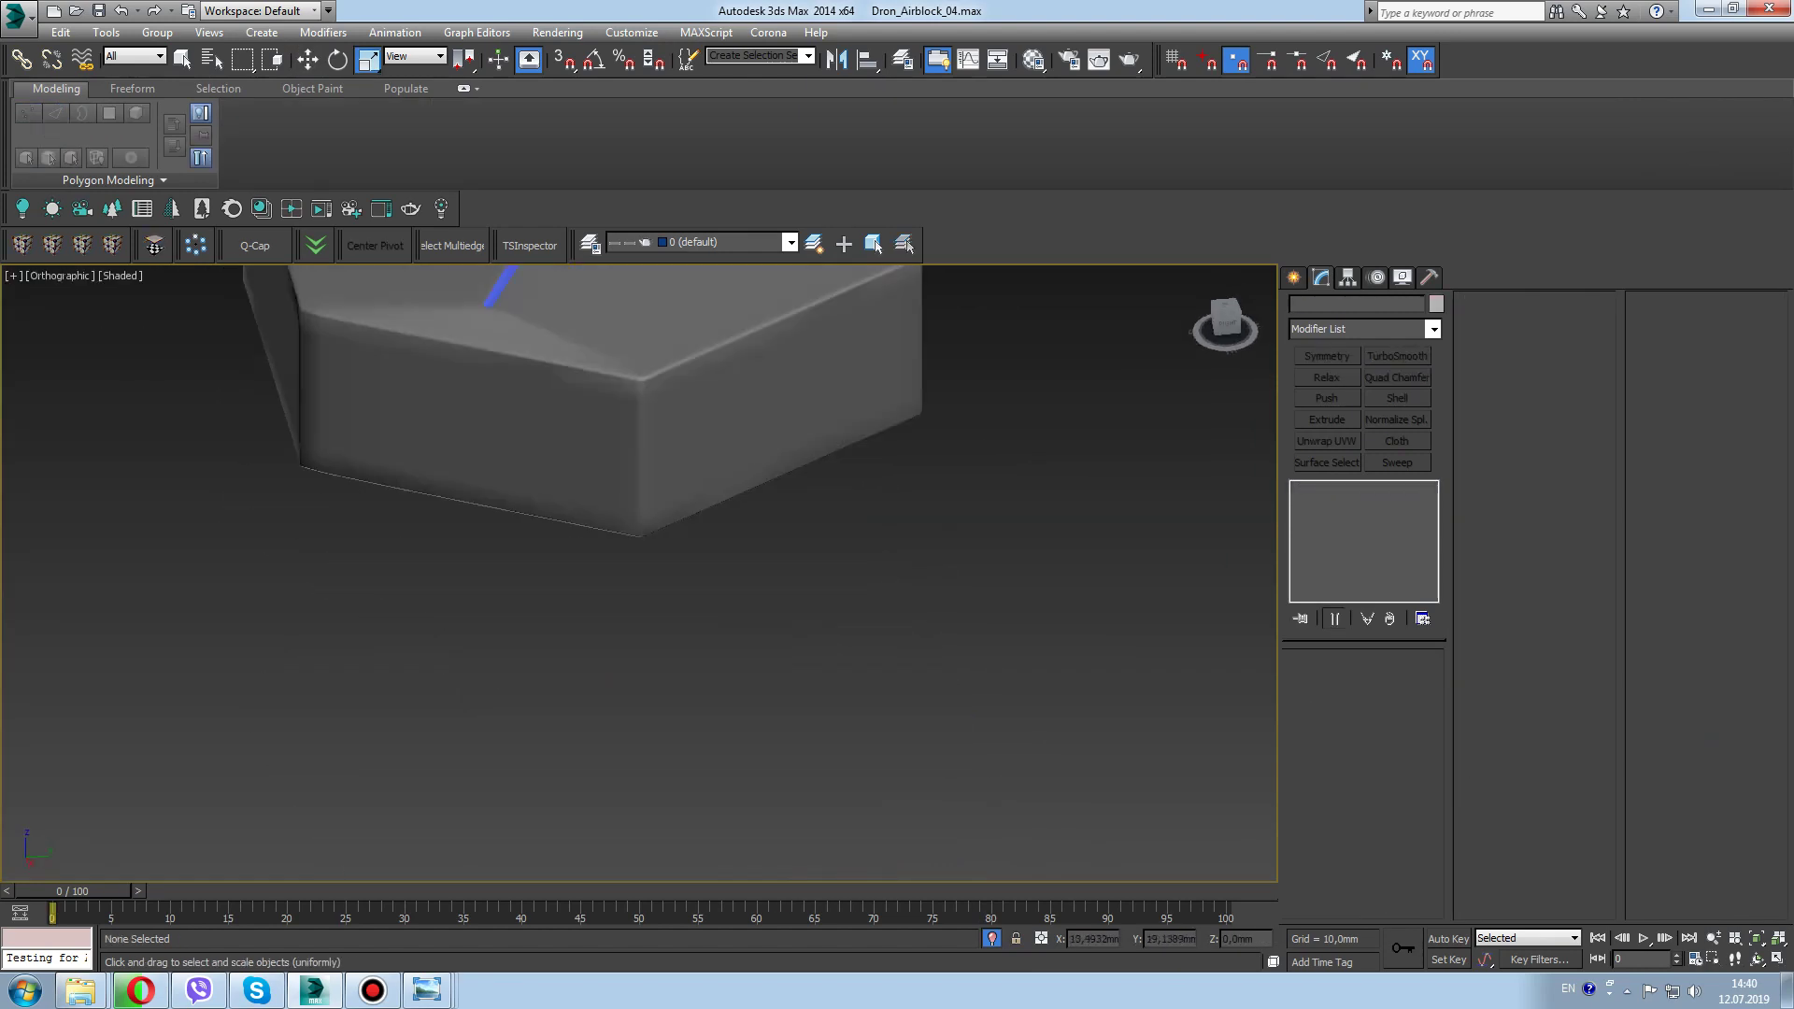
{"action": "scroll", "coordinate": [644, 579], "scroll_direction": "up", "scroll_amount": 3}
{"action": "right_click", "coordinate": [810, 388]}
{"action": "left_click", "coordinate": [882, 448]}
{"action": "scroll", "coordinate": [820, 519], "scroll_direction": "up", "scroll_amount": 3}
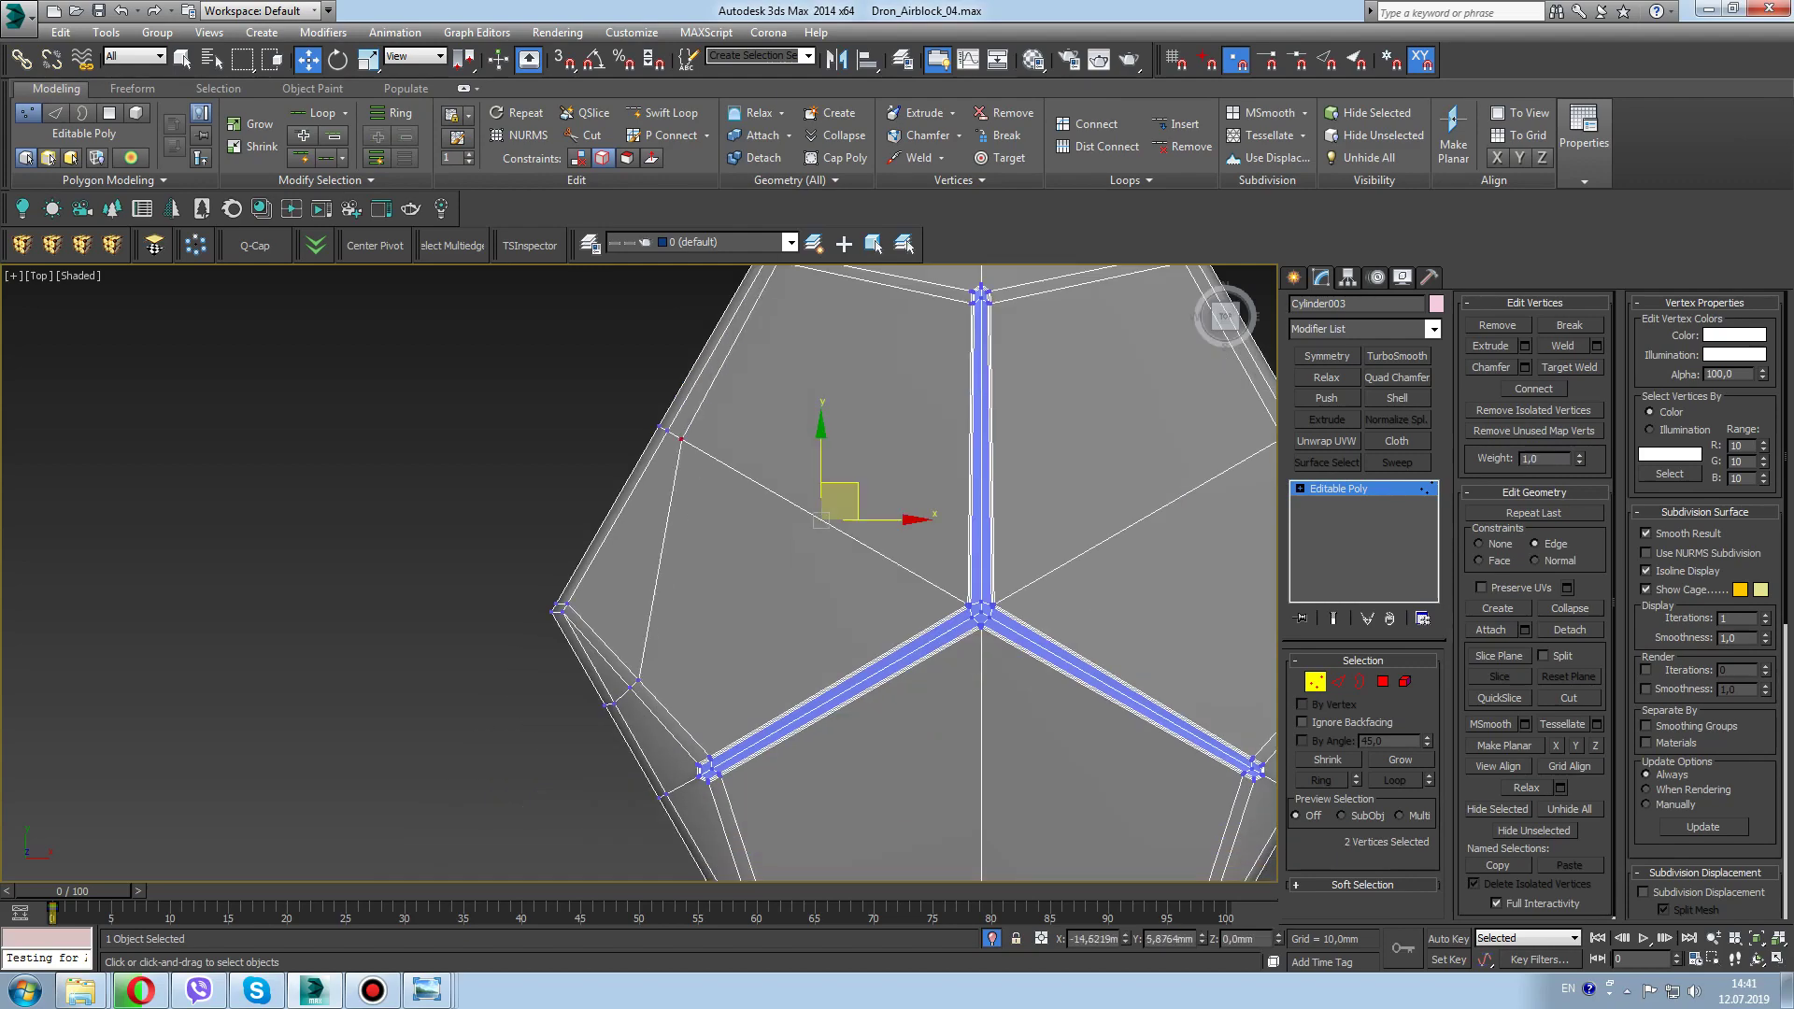
{"action": "left_click", "coordinate": [713, 596]}
{"action": "scroll", "coordinate": [713, 596], "scroll_direction": "down", "scroll_amount": 3}
{"action": "scroll", "coordinate": [747, 421], "scroll_direction": "up", "scroll_amount": 3}
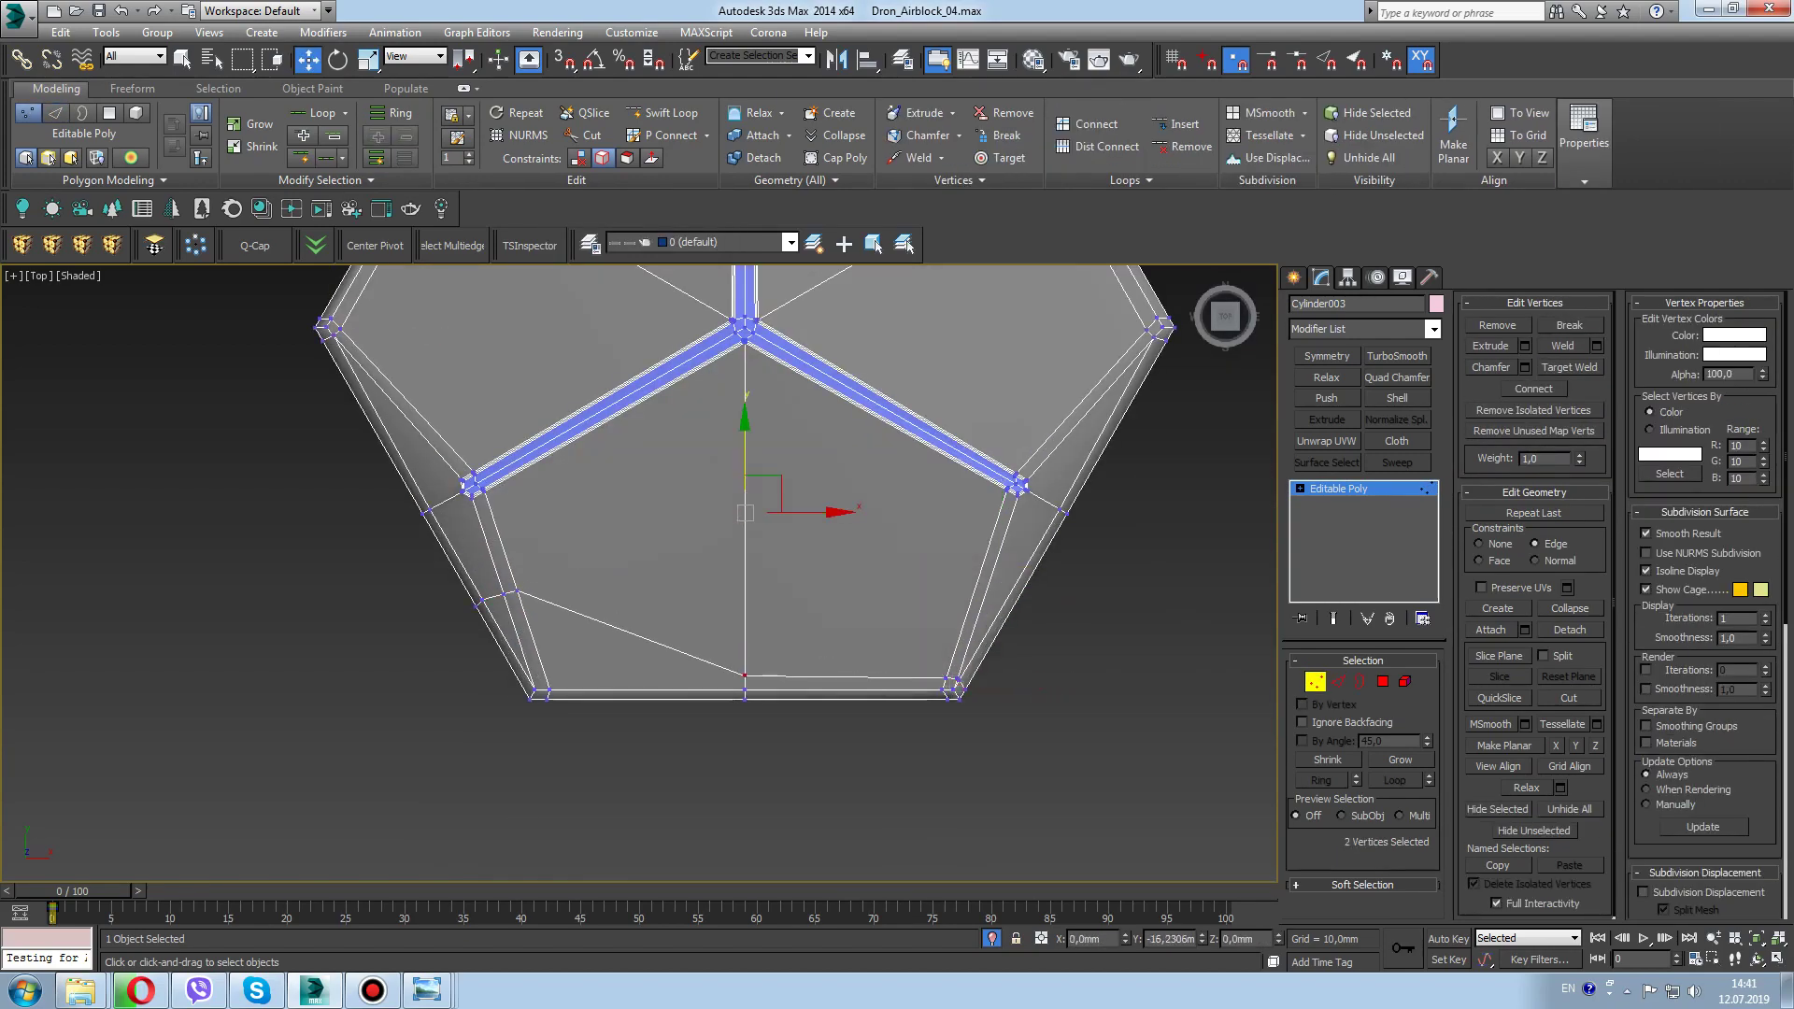
Leave vertex editing and add TurboSmooth to the whole block
{"action": "right_click", "coordinate": [680, 593]}
{"action": "left_click", "coordinate": [520, 713]}
{"action": "scroll", "coordinate": [520, 713], "scroll_direction": "down", "scroll_amount": 3}
{"action": "left_click", "coordinate": [1397, 356]}
{"action": "key", "text": "p"}
{"action": "middle_click_drag", "start_coordinate": [654, 467], "coordinate": [711, 411], "text": "alt"}
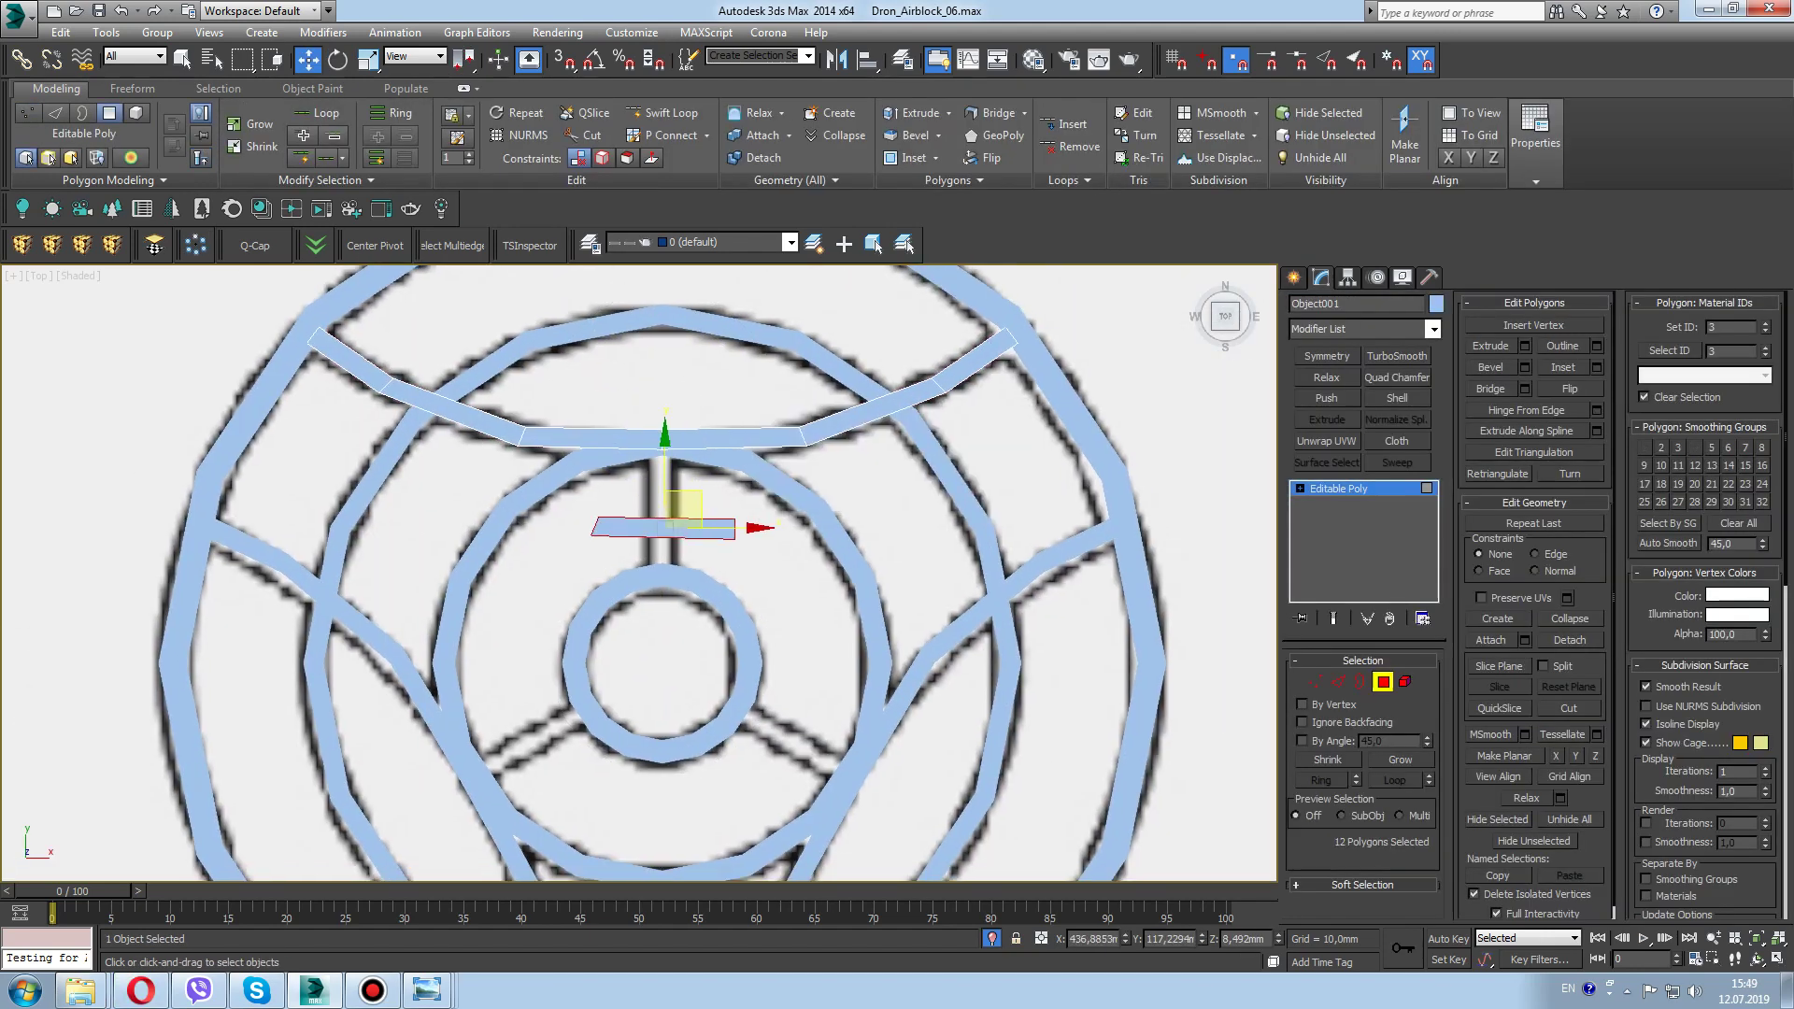
Zoom in on the ring frame's selected vertices in wireframe view
{"action": "key", "text": "1"}
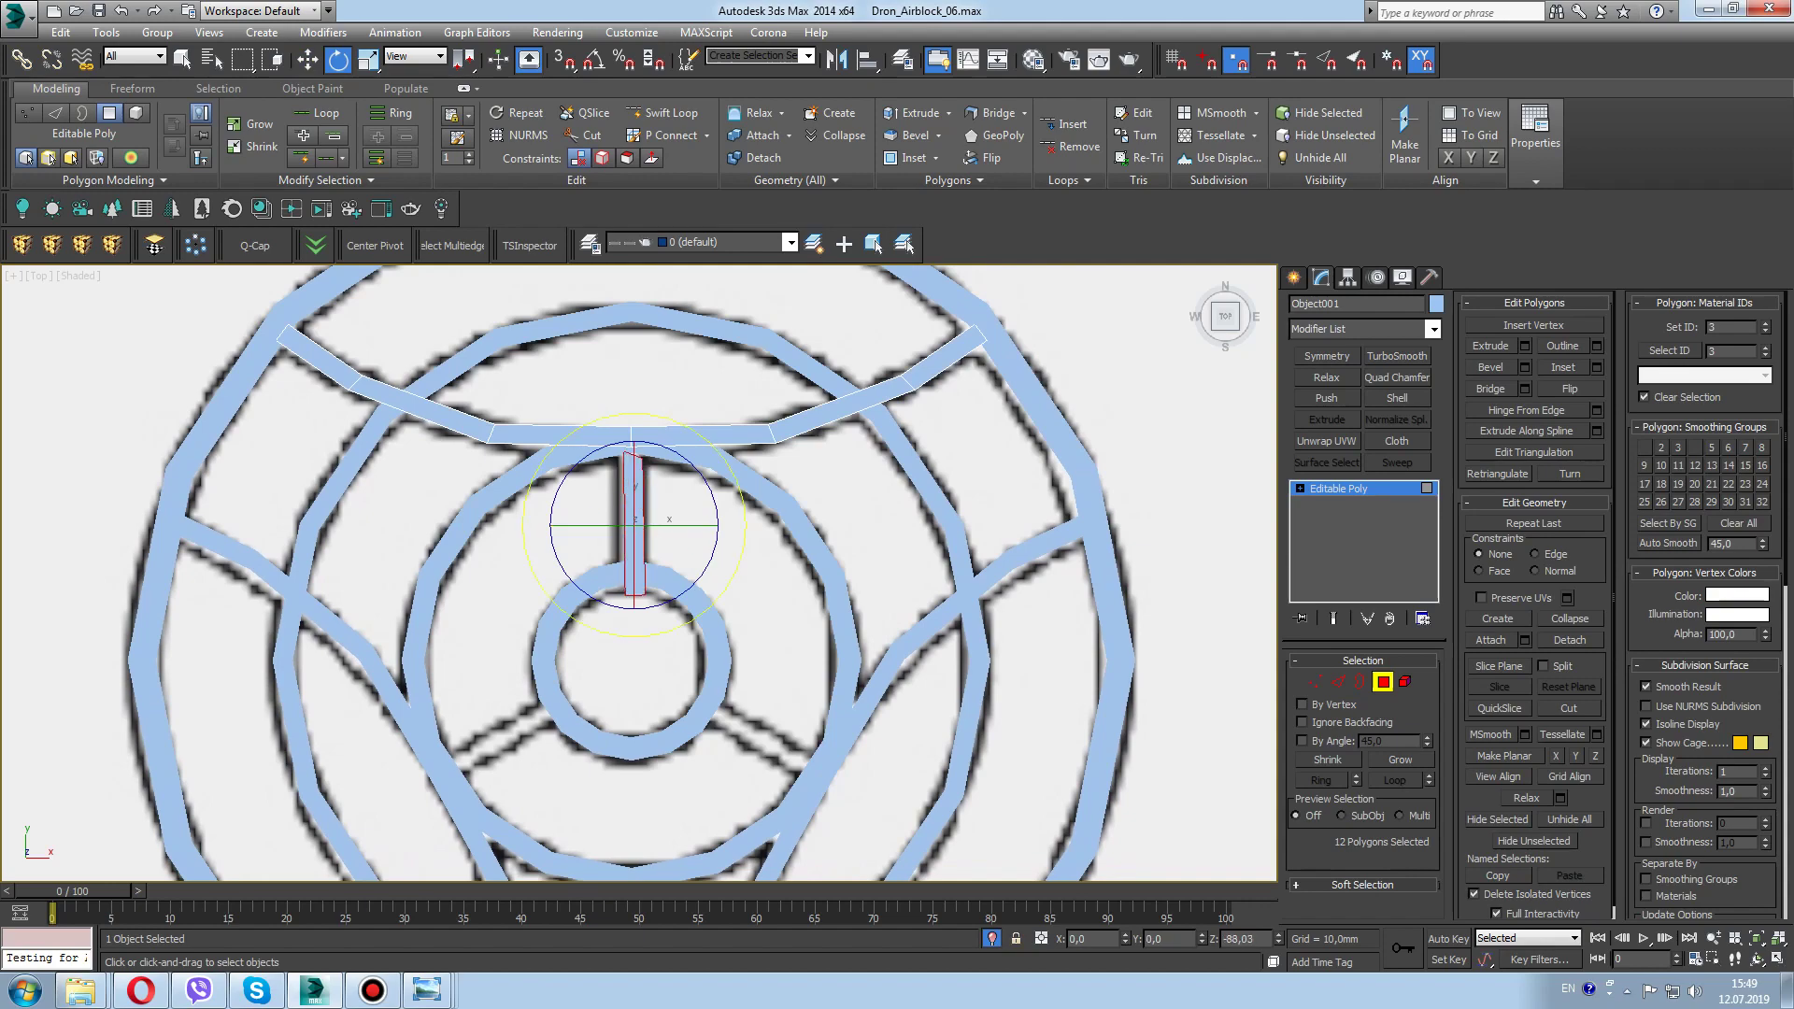
{"action": "key", "text": "z"}
{"action": "key", "text": "F3"}
{"action": "scroll", "coordinate": [738, 383], "scroll_direction": "down", "scroll_amount": 3}
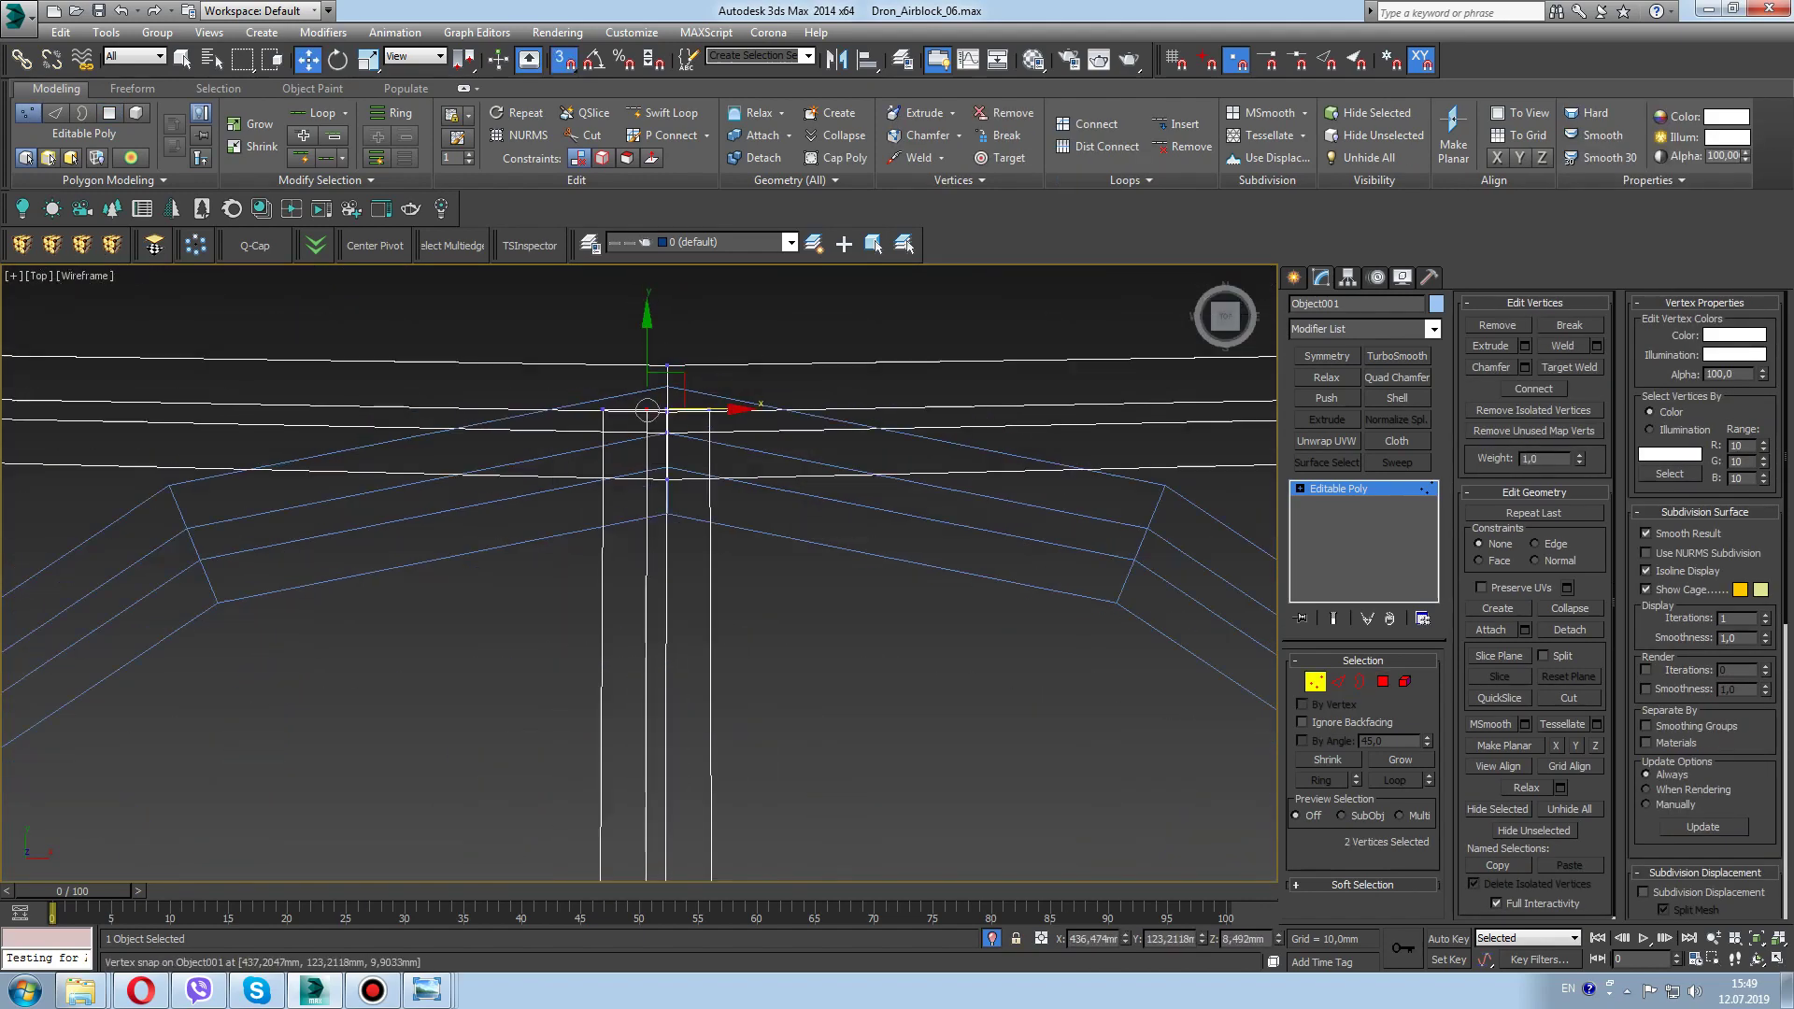
{"action": "scroll", "coordinate": [645, 411], "scroll_direction": "down", "scroll_amount": 3}
{"action": "key", "text": "F3"}
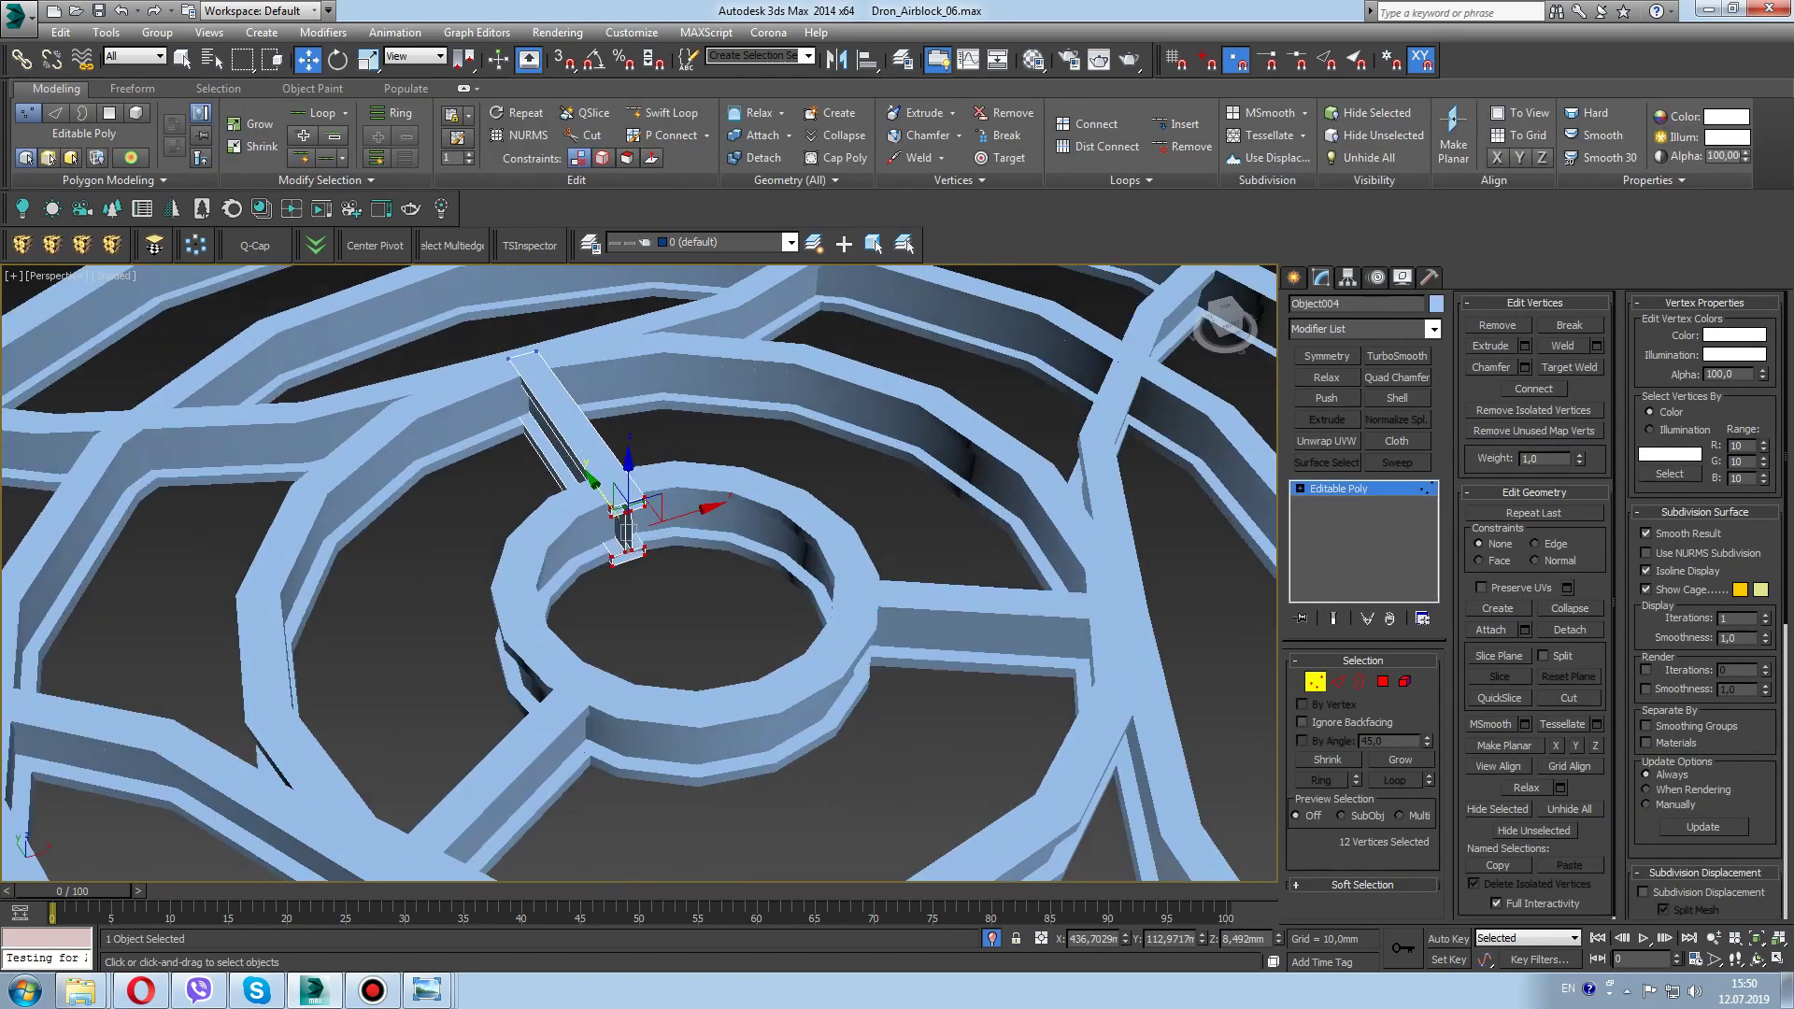
Select the ring frame polygons and apply Quad Chamfer to them
{"action": "middle_click_drag", "start_coordinate": [636, 561], "coordinate": [636, 449], "text": "alt"}
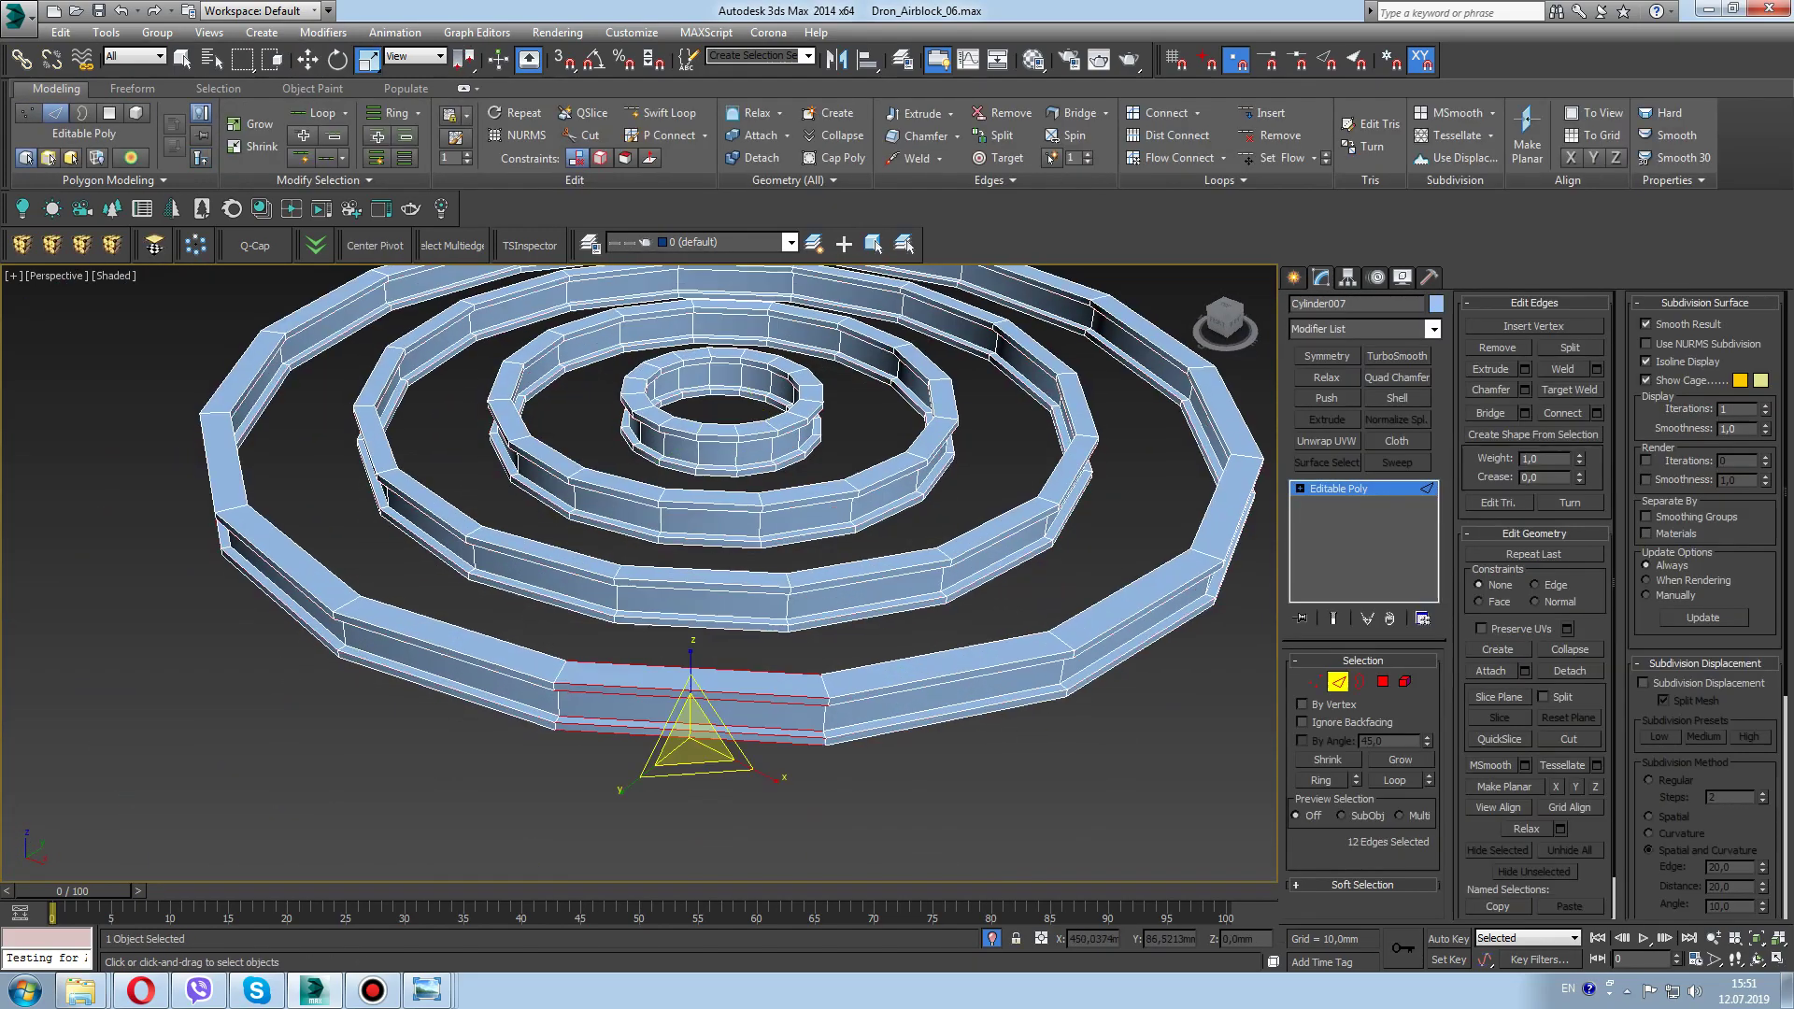
{"action": "left_click", "coordinate": [1397, 377]}
{"action": "right_click", "coordinate": [1360, 489]}
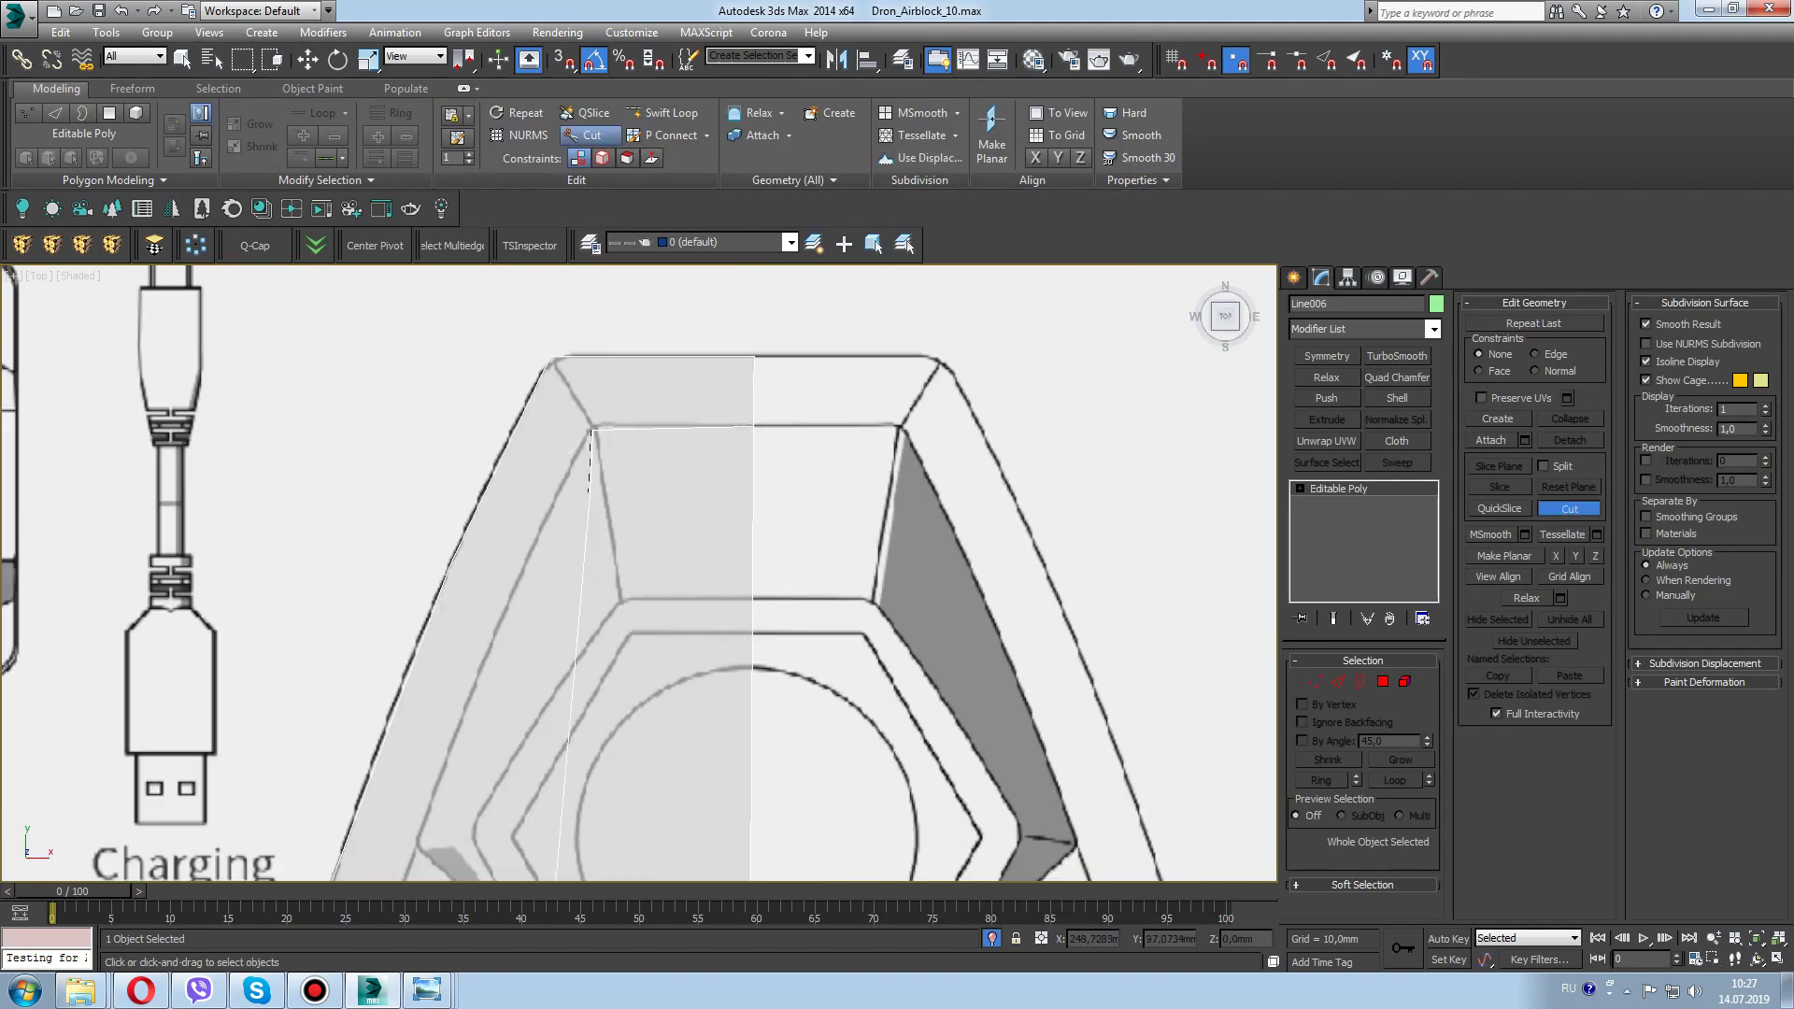
At vertex level, cut a new edge across the hull's top panel
{"action": "key", "text": "1"}
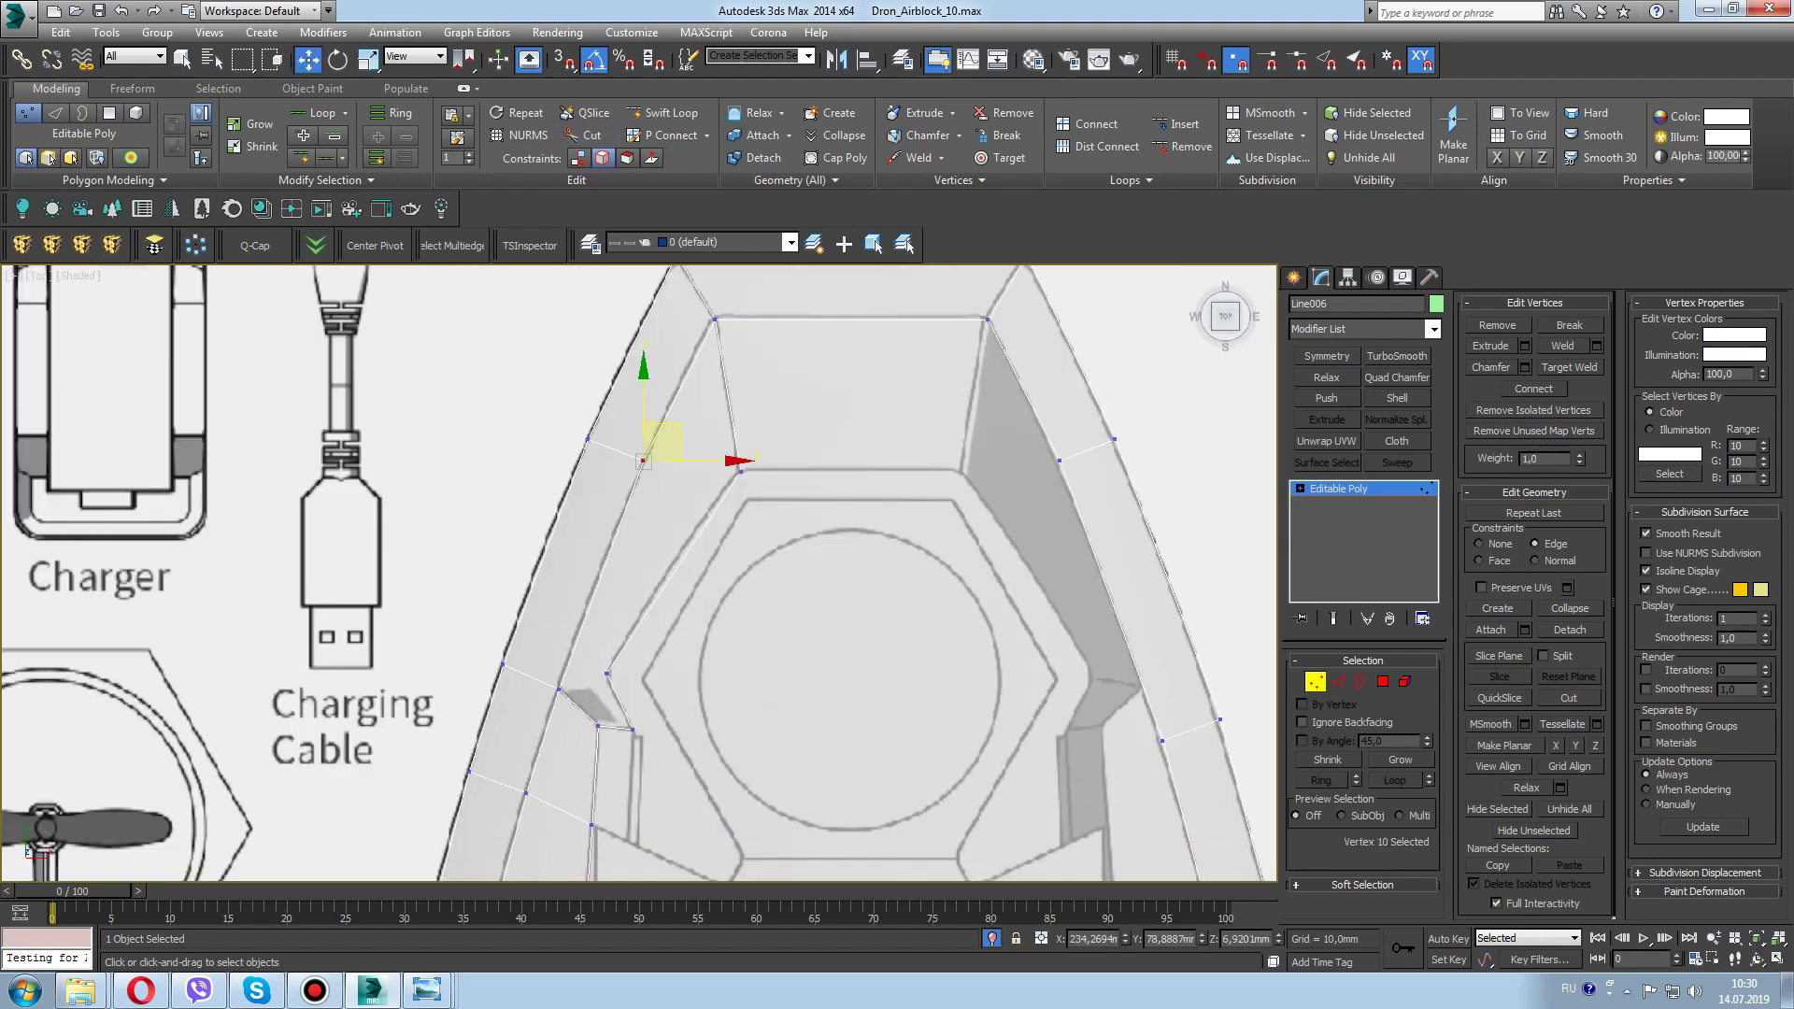
{"action": "key", "text": "alt+c"}
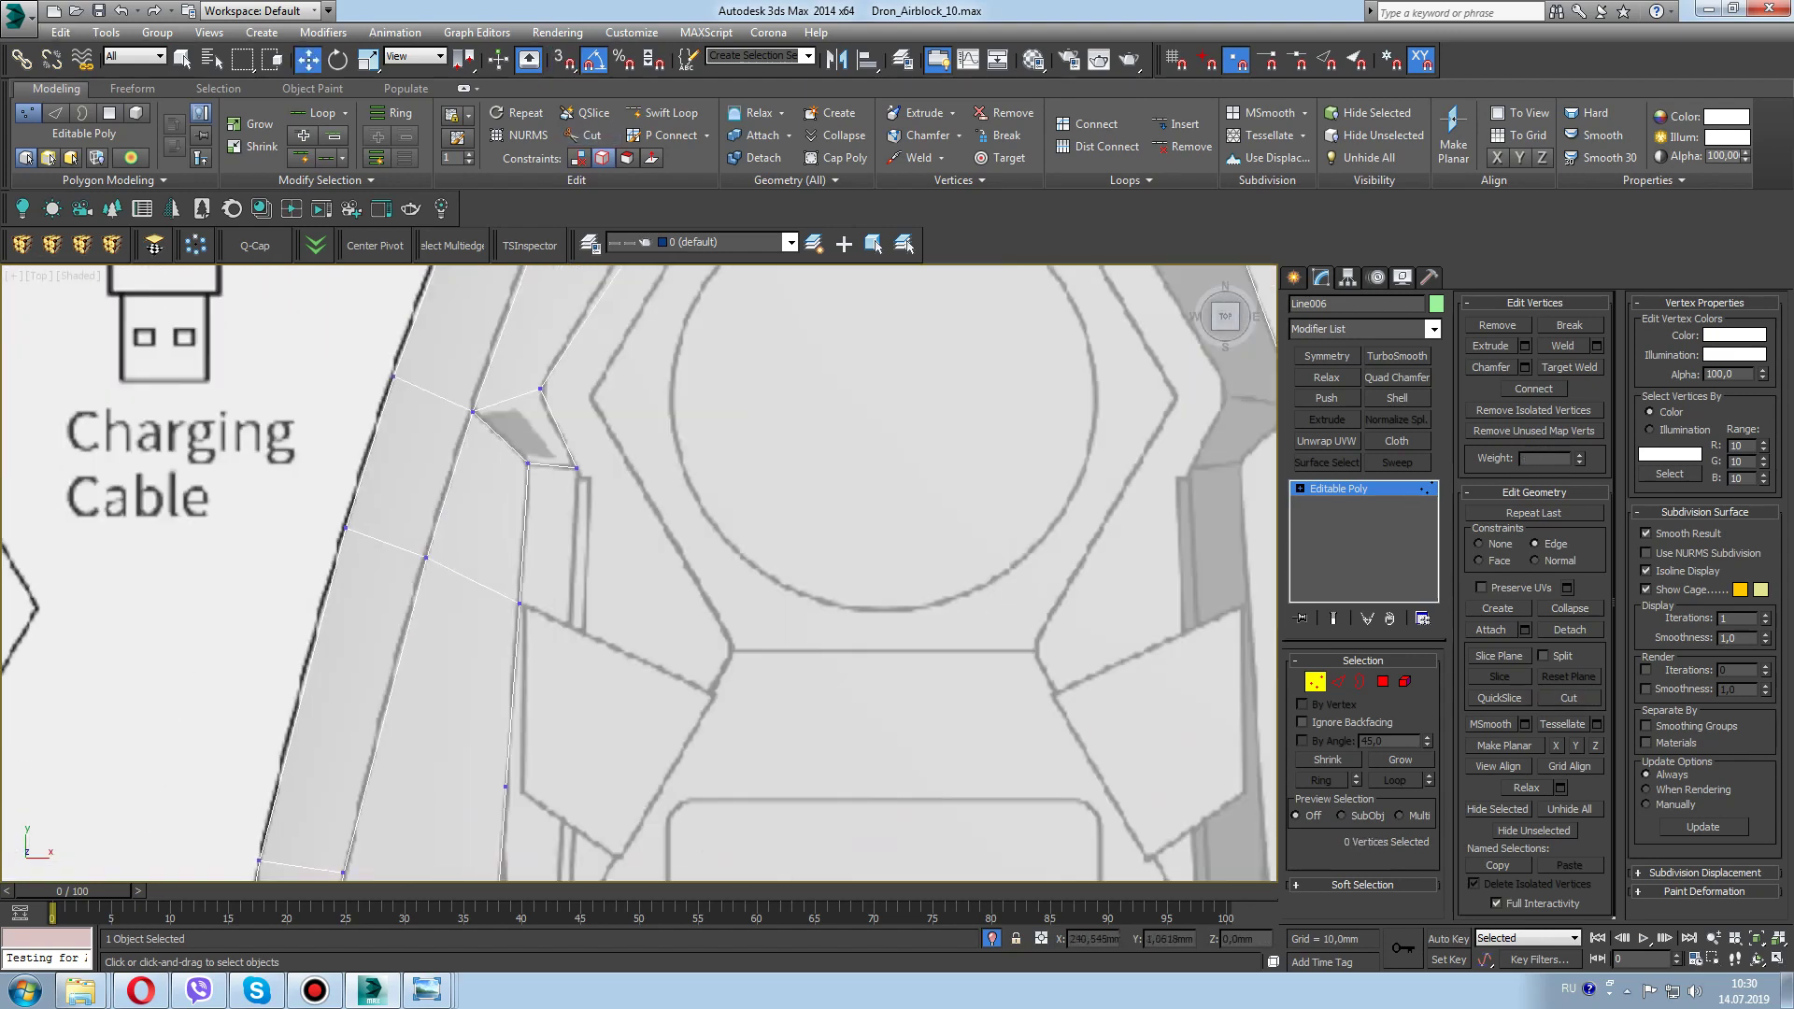
{"action": "scroll", "coordinate": [638, 573], "scroll_direction": "up", "scroll_amount": 5}
{"action": "middle_click_drag", "start_coordinate": [712, 347], "coordinate": [618, 657]}
{"action": "scroll", "coordinate": [624, 670], "scroll_direction": "down", "scroll_amount": 3}
{"action": "scroll", "coordinate": [607, 664], "scroll_direction": "up", "scroll_amount": 3}
{"action": "right_click", "coordinate": [605, 663]}
Return to object level and inspect the shell from the Top and Perspective views
{"action": "middle_click_drag", "start_coordinate": [638, 573], "coordinate": [579, 420]}
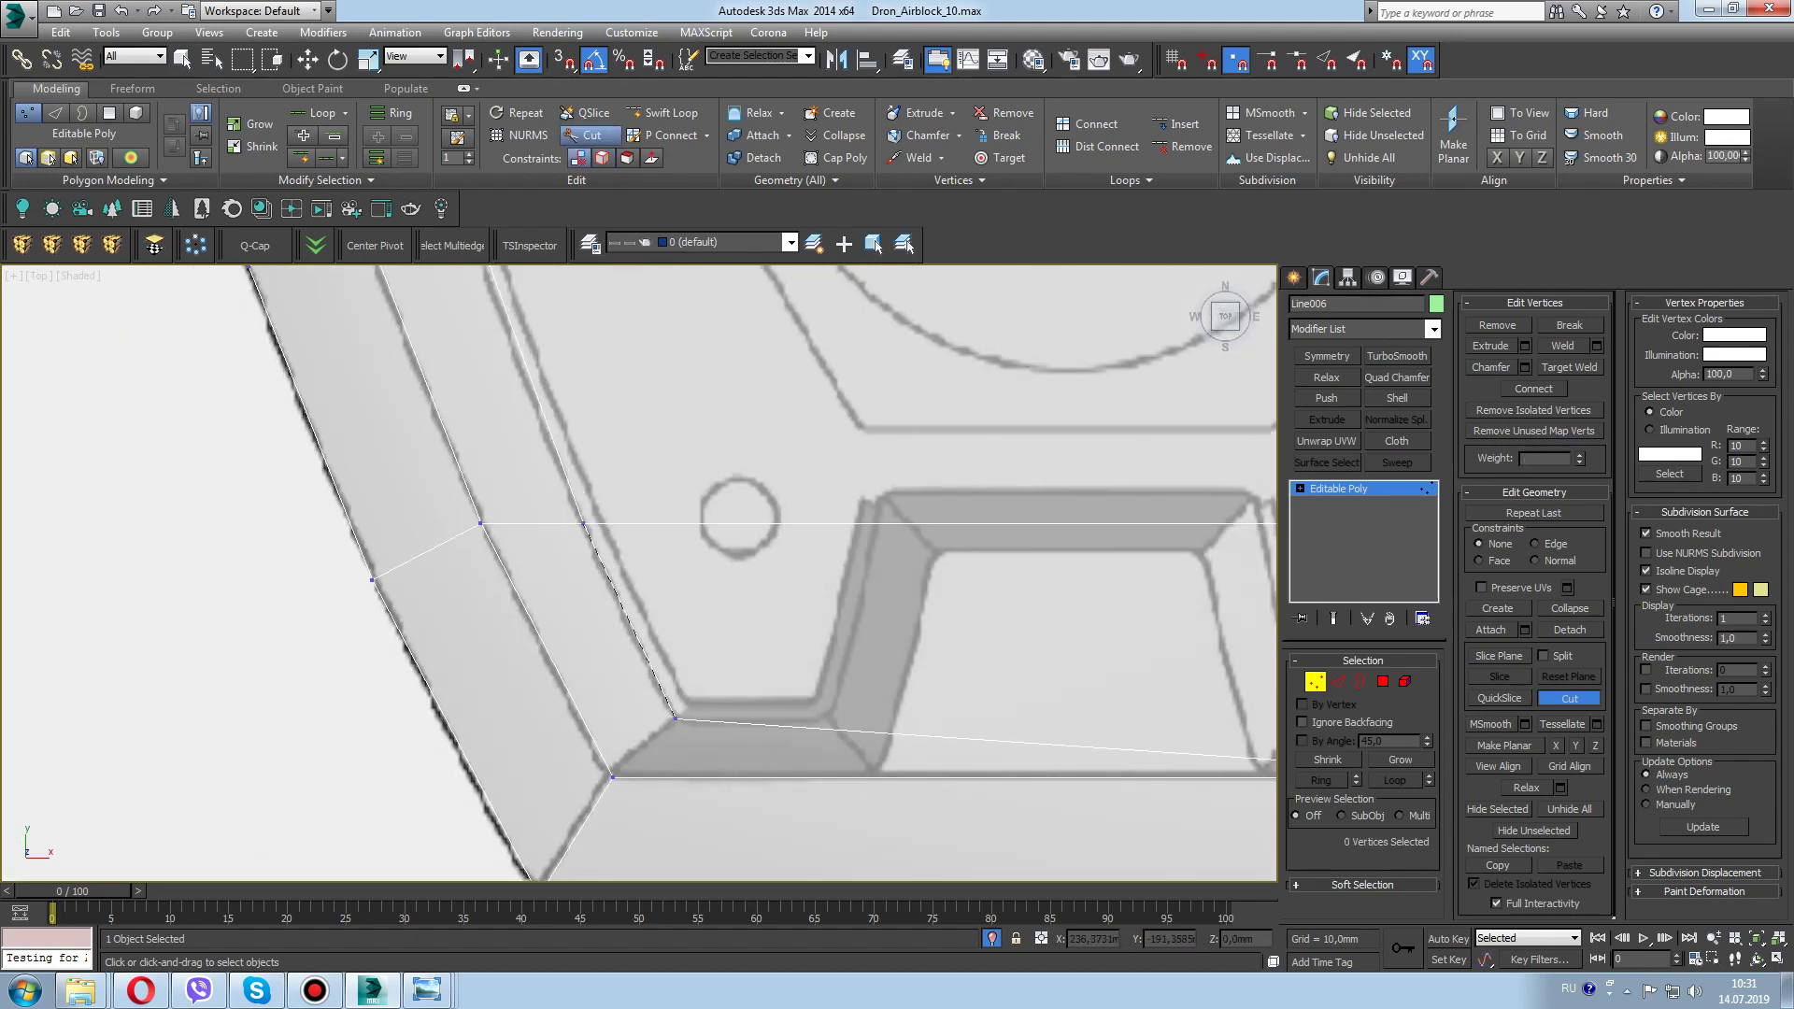
{"action": "scroll", "coordinate": [638, 573], "scroll_direction": "down", "scroll_amount": 2}
{"action": "scroll", "coordinate": [738, 771], "scroll_direction": "down", "scroll_amount": 3}
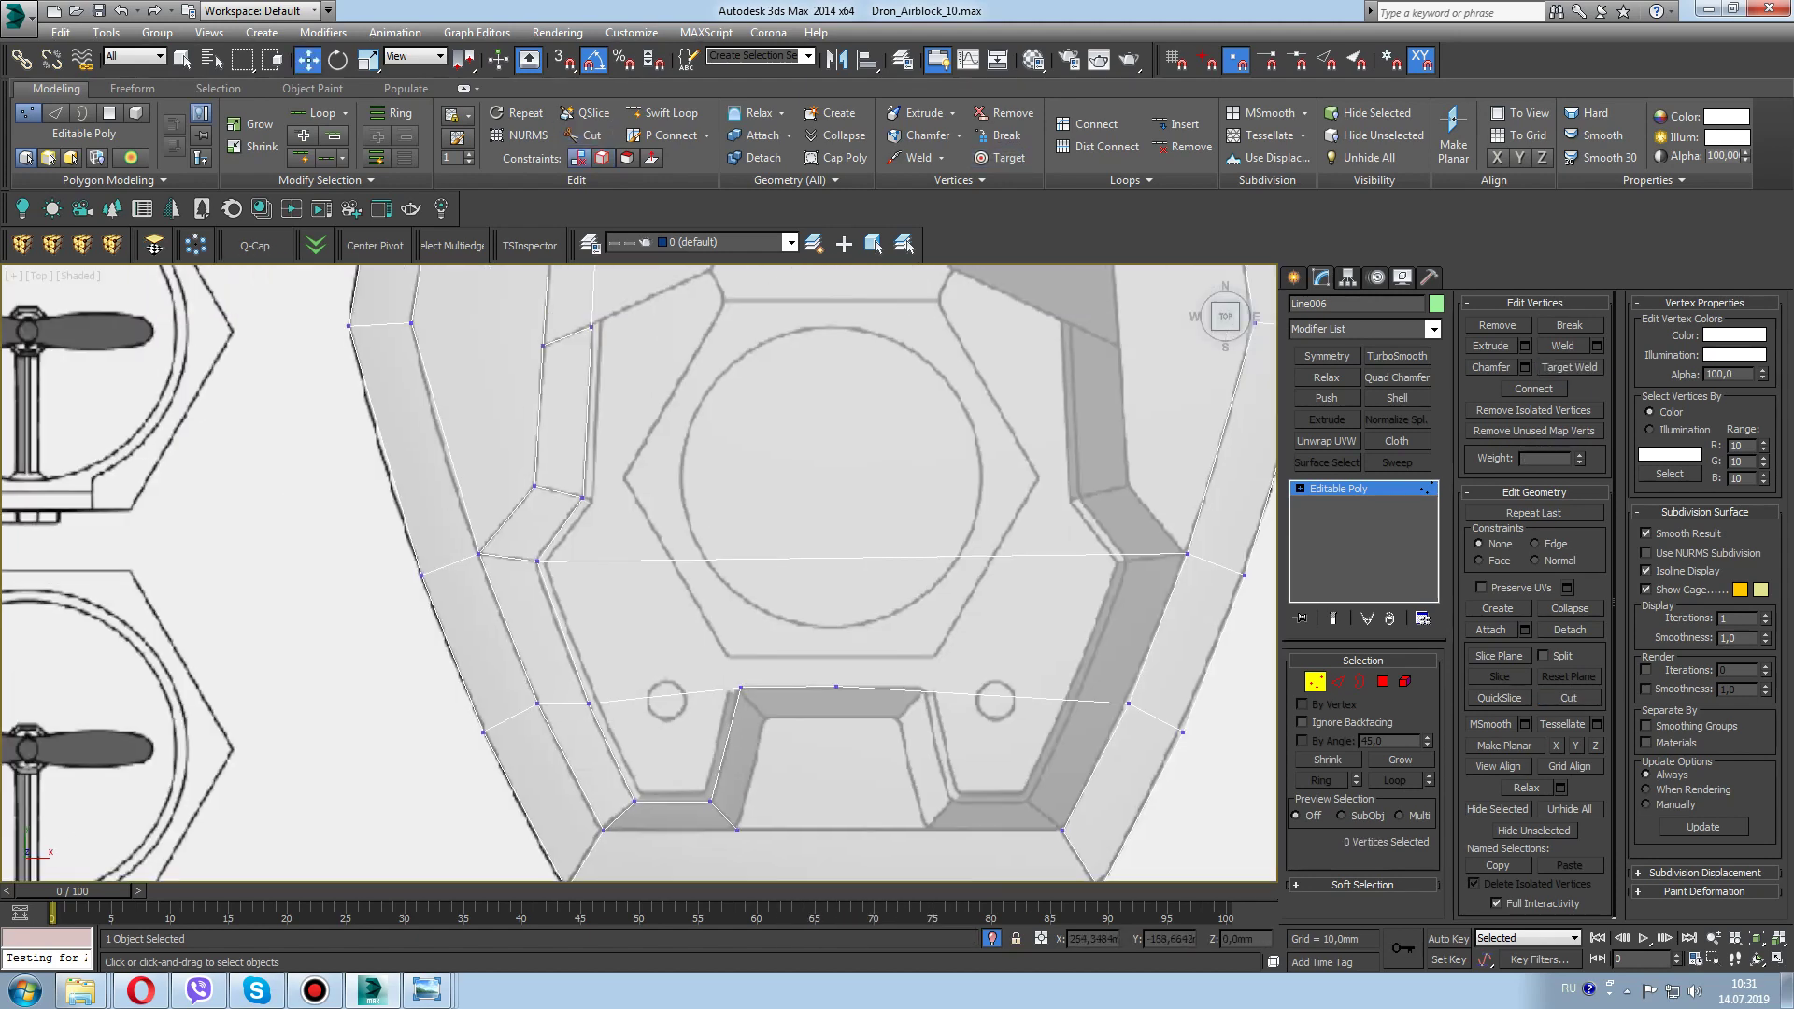
{"action": "right_click", "coordinate": [761, 635]}
{"action": "left_click", "coordinate": [747, 617]}
{"action": "middle_click_drag", "start_coordinate": [654, 560], "coordinate": [710, 467], "text": "alt"}
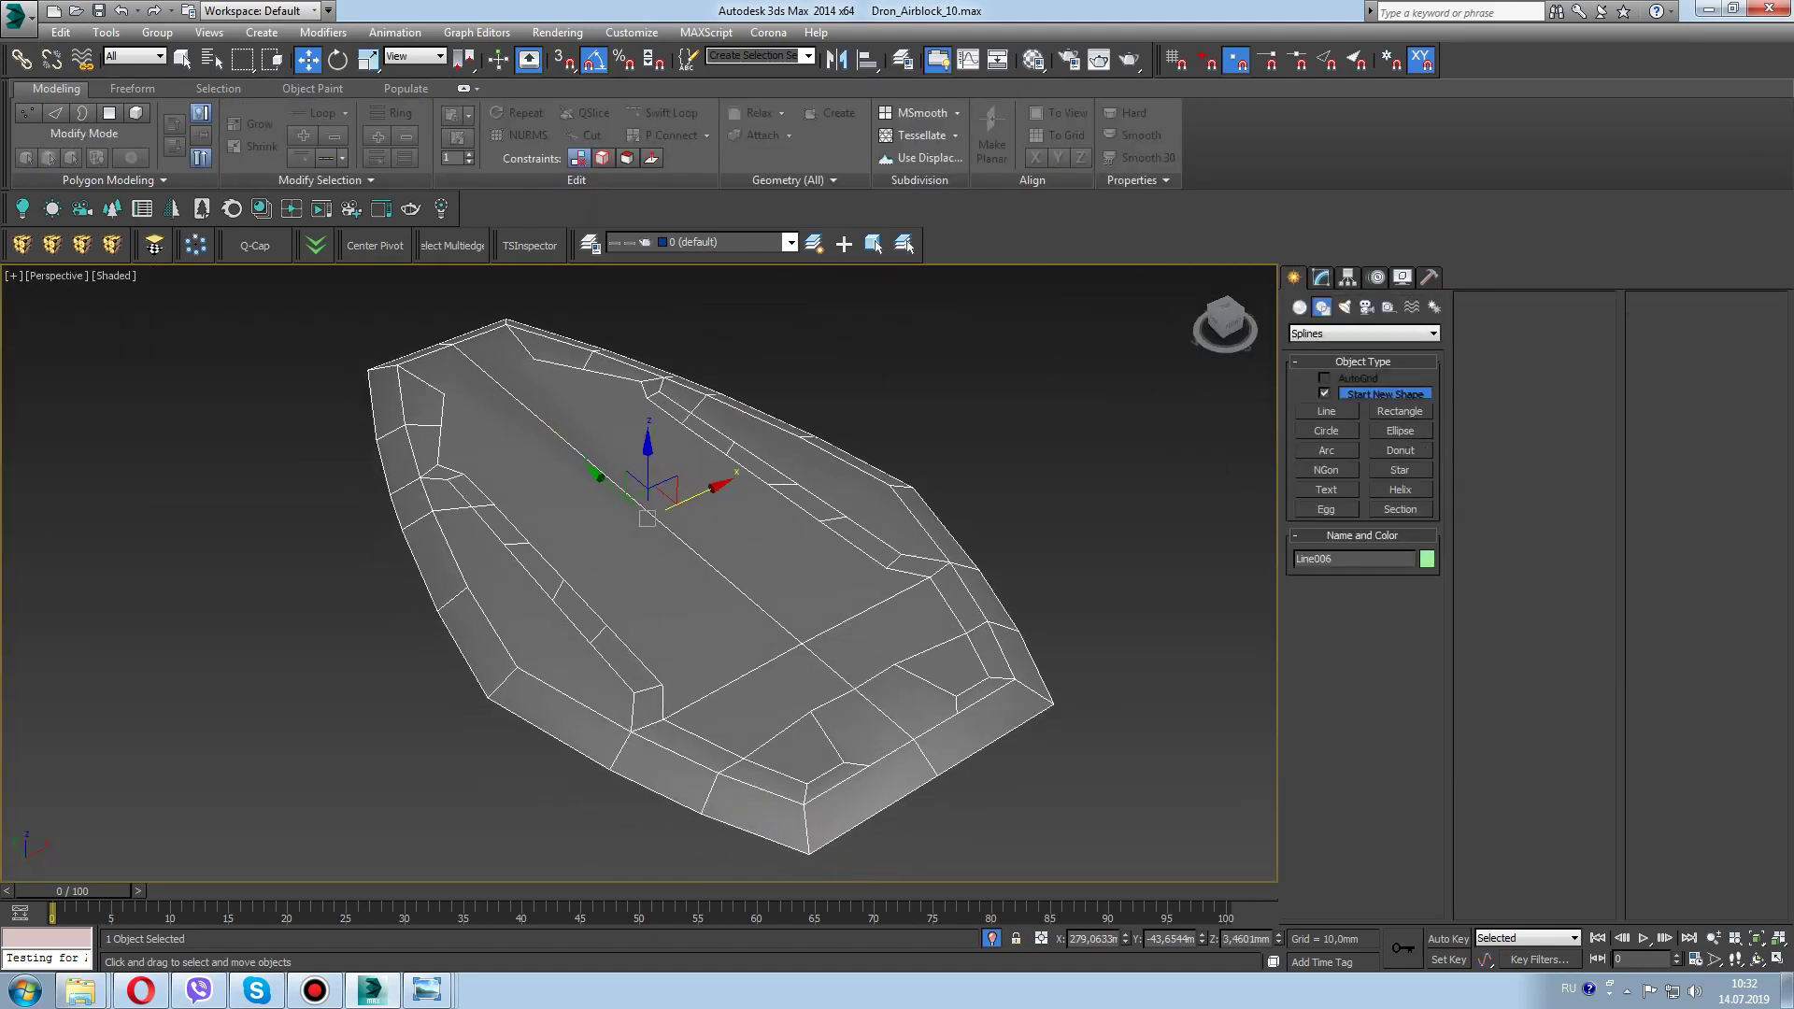
{"action": "key", "text": "t"}
{"action": "key", "text": "z"}
{"action": "key", "text": "4"}
{"action": "key", "text": "p"}
{"action": "middle_click_drag", "start_coordinate": [639, 572], "coordinate": [638, 524], "text": "alt"}
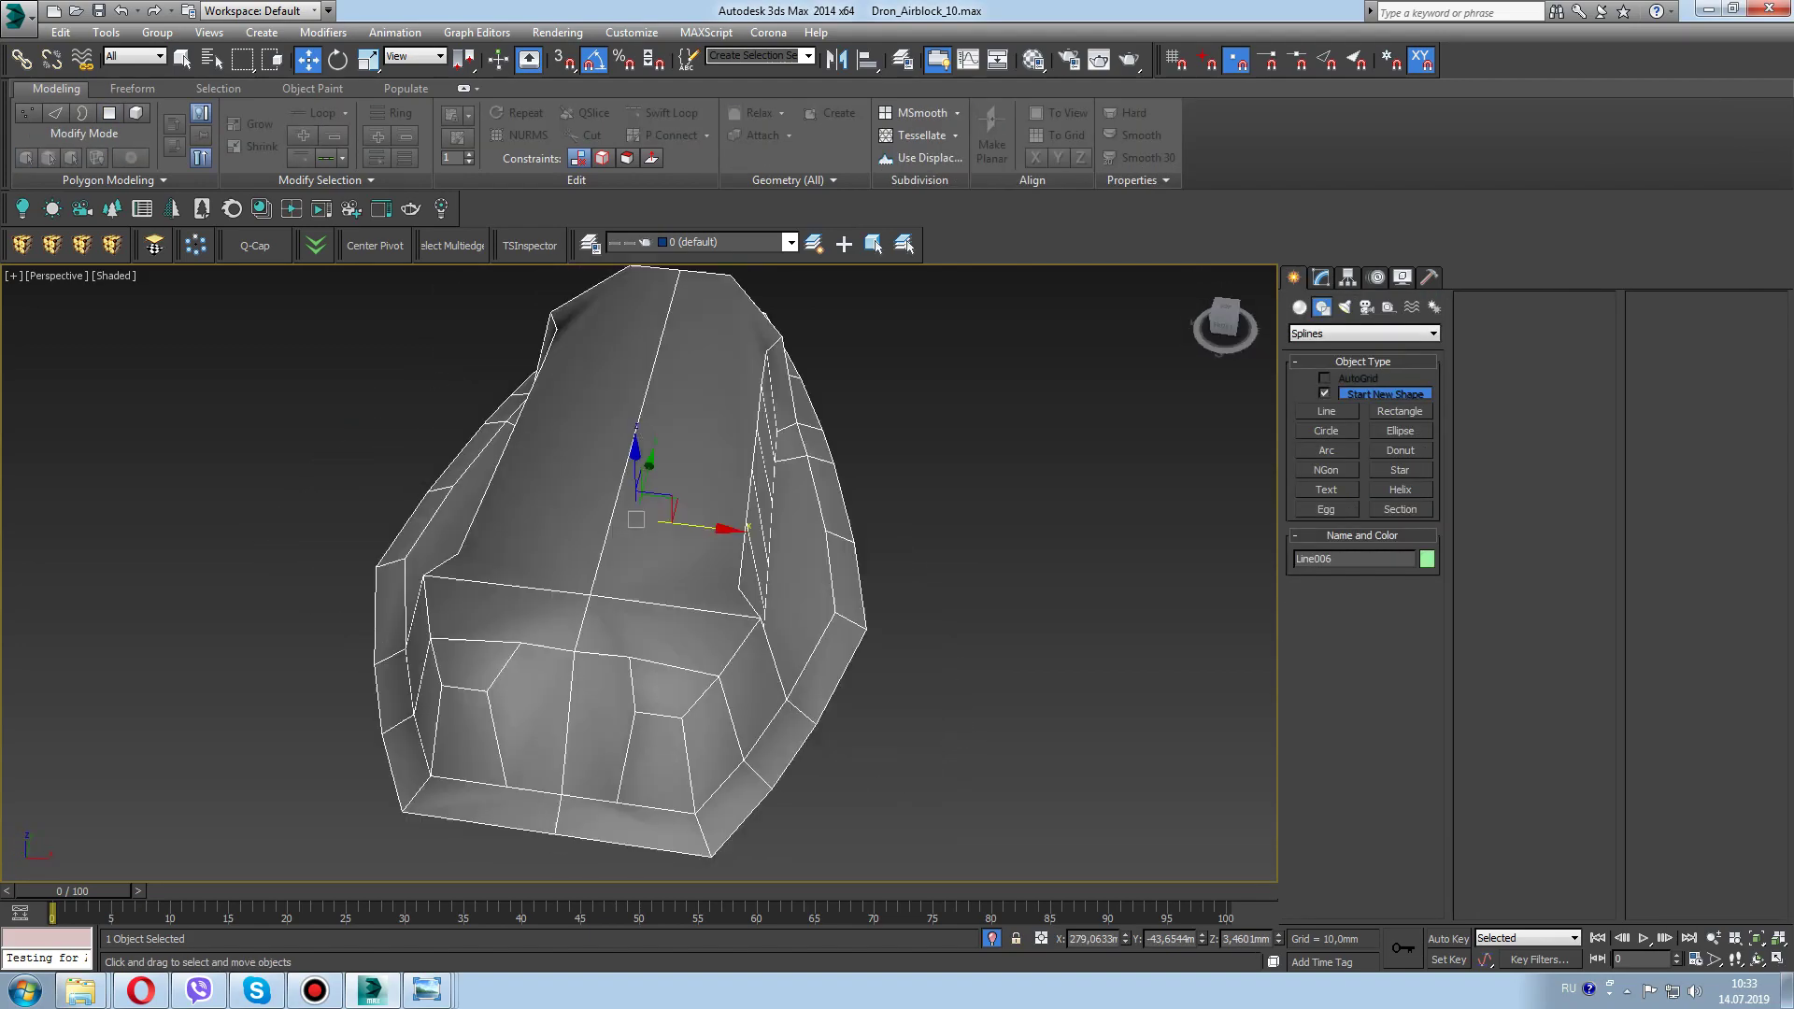
With vertex snapping on, select a front-panel vertex and inspect the hull recess
{"action": "key", "text": "1"}
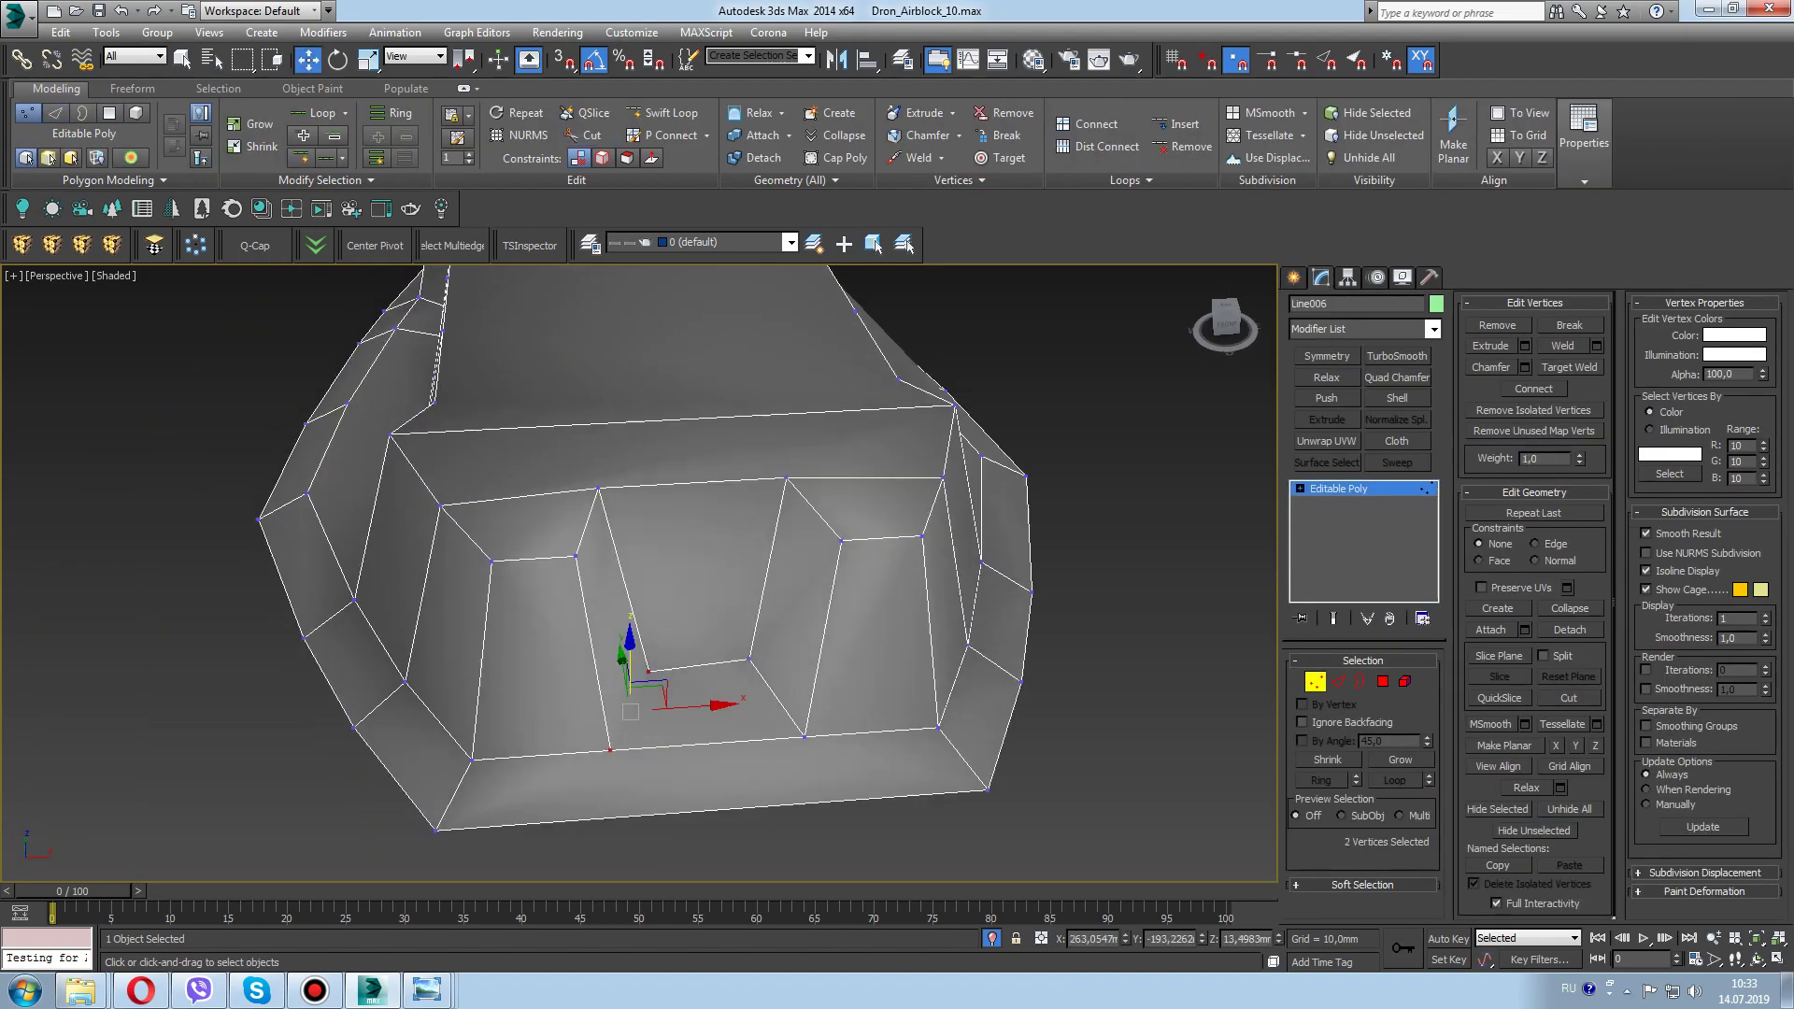
{"action": "left_click", "coordinate": [648, 669]}
{"action": "middle_click_drag", "start_coordinate": [648, 669], "coordinate": [725, 713], "text": "alt"}
{"action": "key", "text": "s"}
{"action": "key", "text": "s"}
{"action": "scroll", "coordinate": [562, 710], "scroll_direction": "up", "scroll_amount": 3}
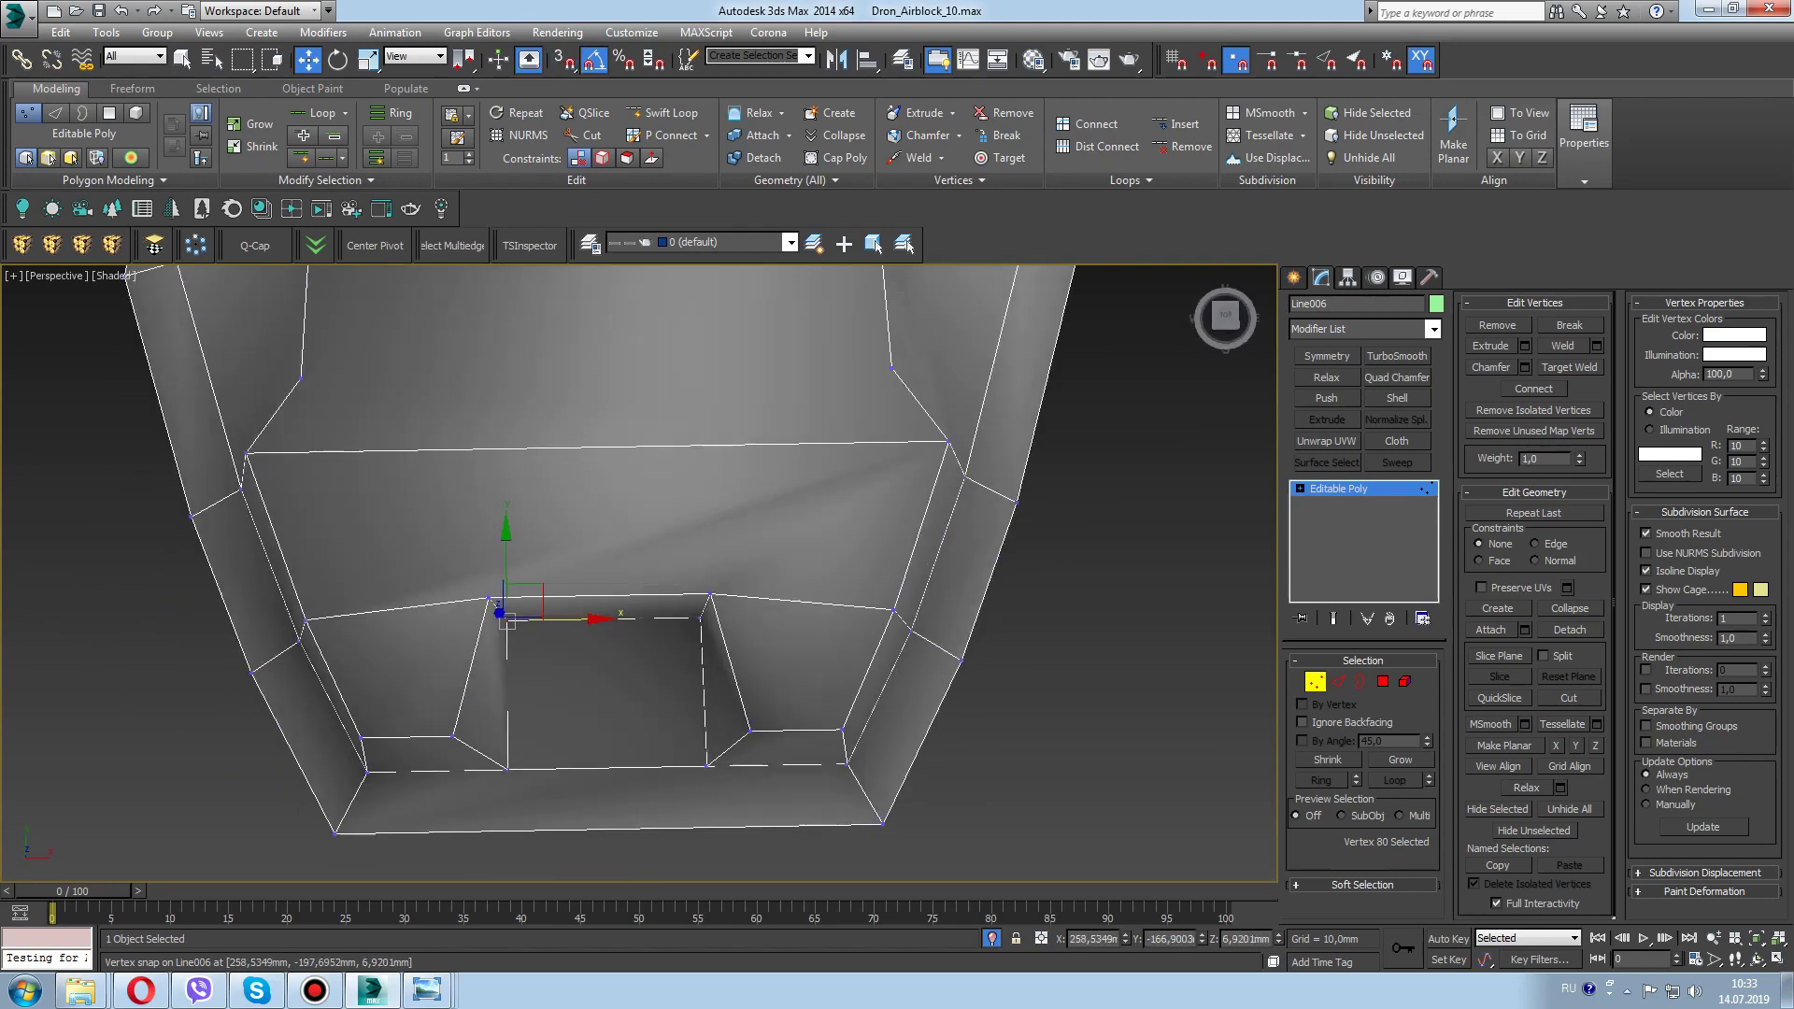
{"action": "middle_click_drag", "start_coordinate": [562, 711], "coordinate": [717, 481], "text": "alt"}
Cut new edges around the hexagon and circle in the Top view
{"action": "key", "text": "alt+c"}
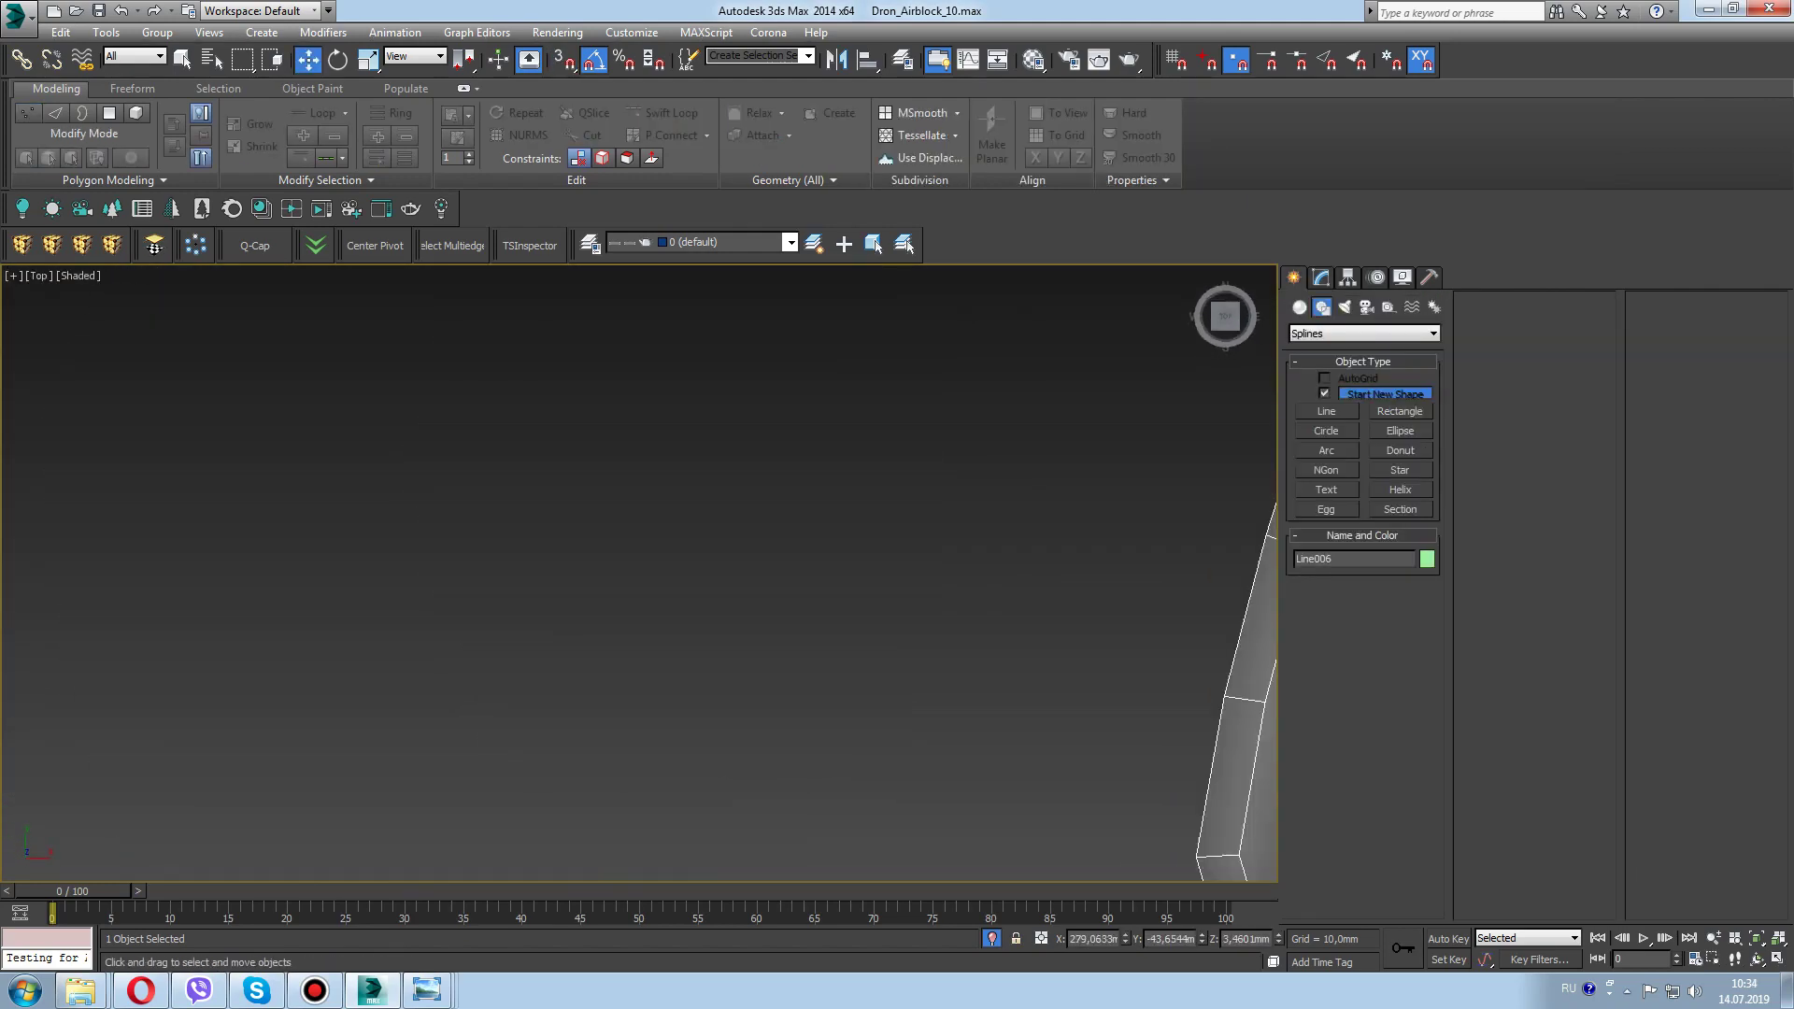
{"action": "key", "text": "1"}
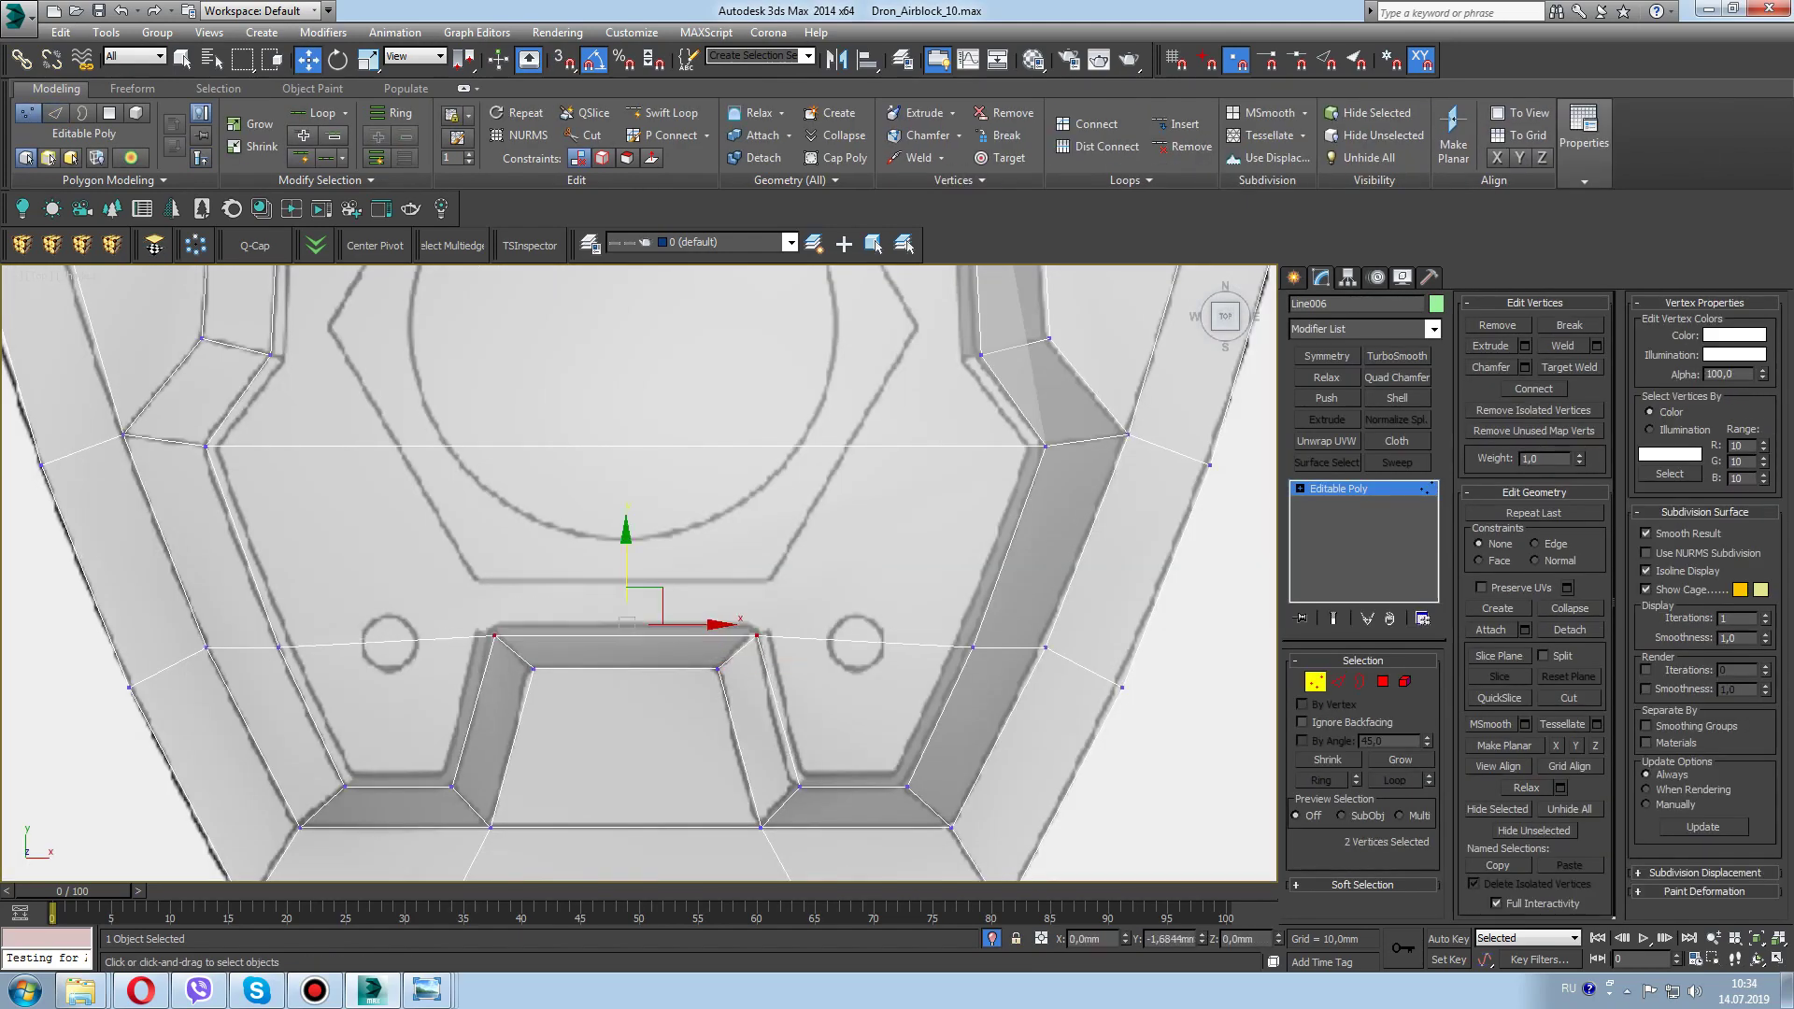
{"action": "scroll", "coordinate": [754, 641], "scroll_direction": "down", "scroll_amount": 2}
{"action": "key", "text": "alt+c"}
{"action": "mouse_move", "coordinate": [753, 281]}
{"action": "middle_mouse_down"}
{"action": "mouse_move", "coordinate": [753, 739]}
{"action": "mouse_move", "coordinate": [782, 280]}
{"action": "middle_mouse_up"}
{"action": "scroll", "coordinate": [654, 560], "scroll_direction": "up", "scroll_amount": 3}
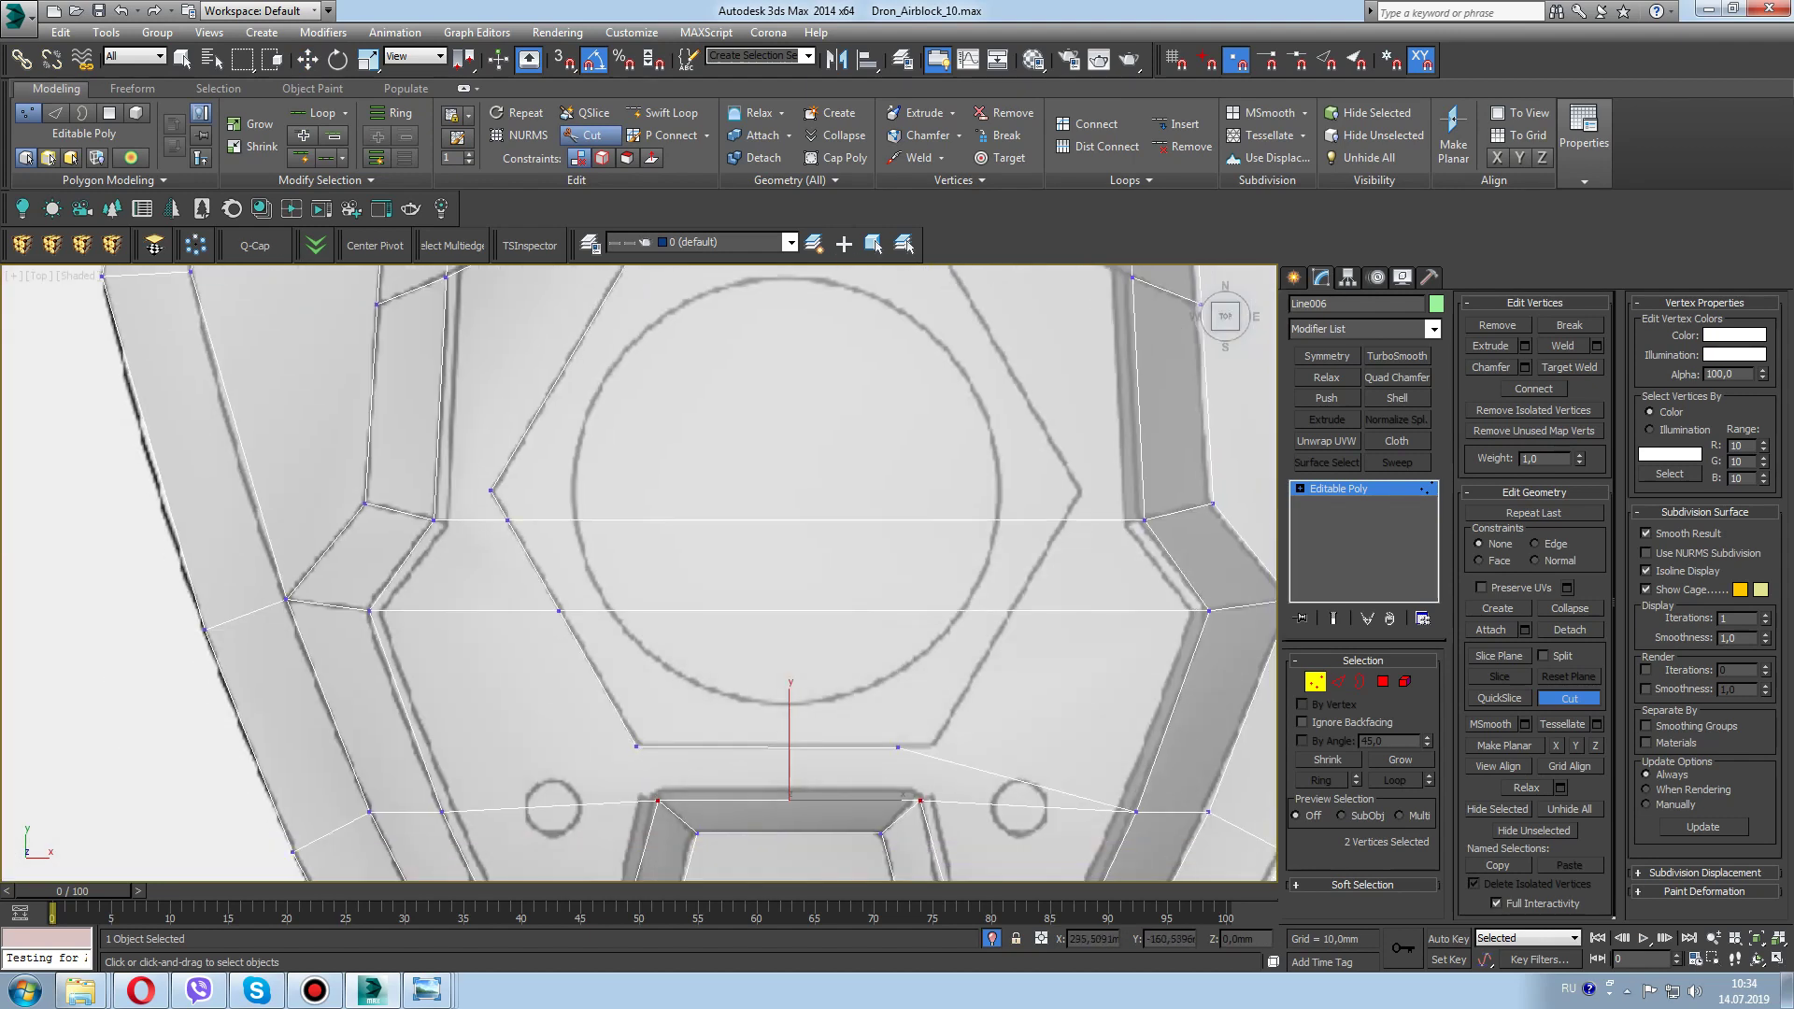
Target Weld vertices and reposition the vertices below the hexagon
{"action": "key", "text": "ctrl+w"}
{"action": "key", "text": "w"}
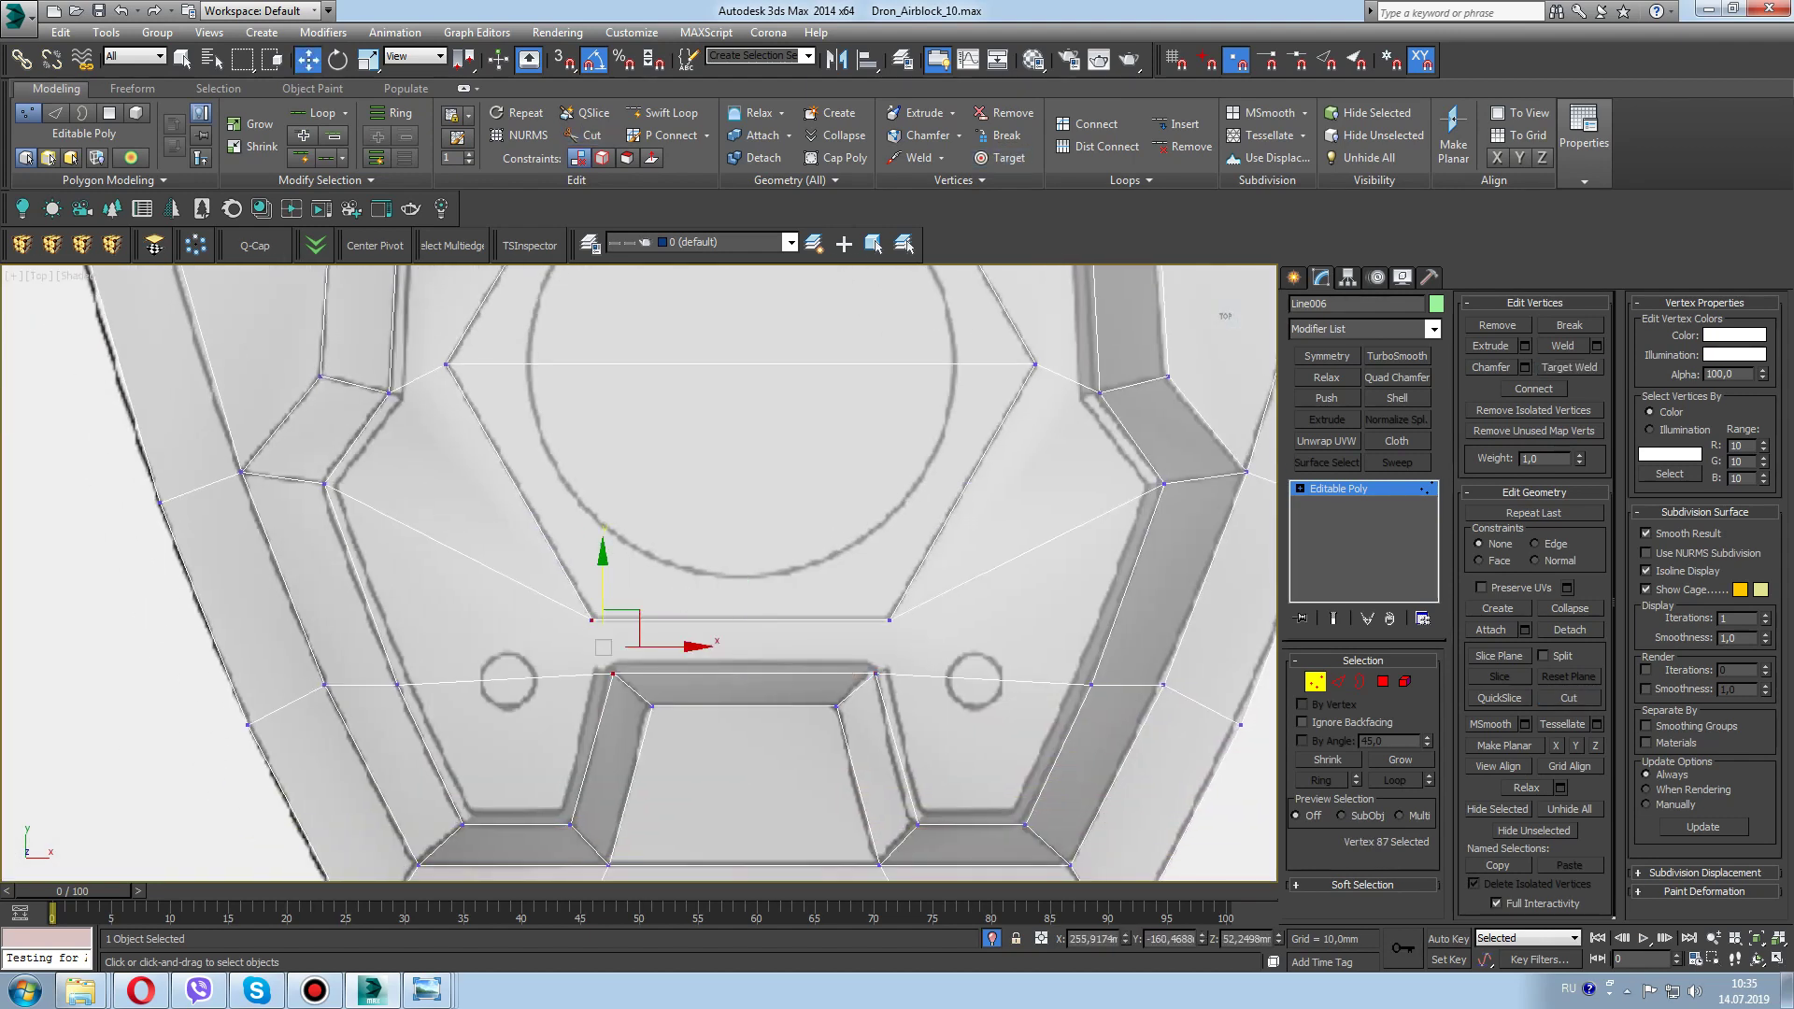
{"action": "middle_click_drag", "start_coordinate": [635, 467], "coordinate": [635, 748]}
{"action": "scroll", "coordinate": [467, 561], "scroll_direction": "up", "scroll_amount": 3}
{"action": "left_click_drag", "start_coordinate": [331, 410], "coordinate": [517, 509]}
{"action": "scroll", "coordinate": [639, 573], "scroll_direction": "down", "scroll_amount": 3}
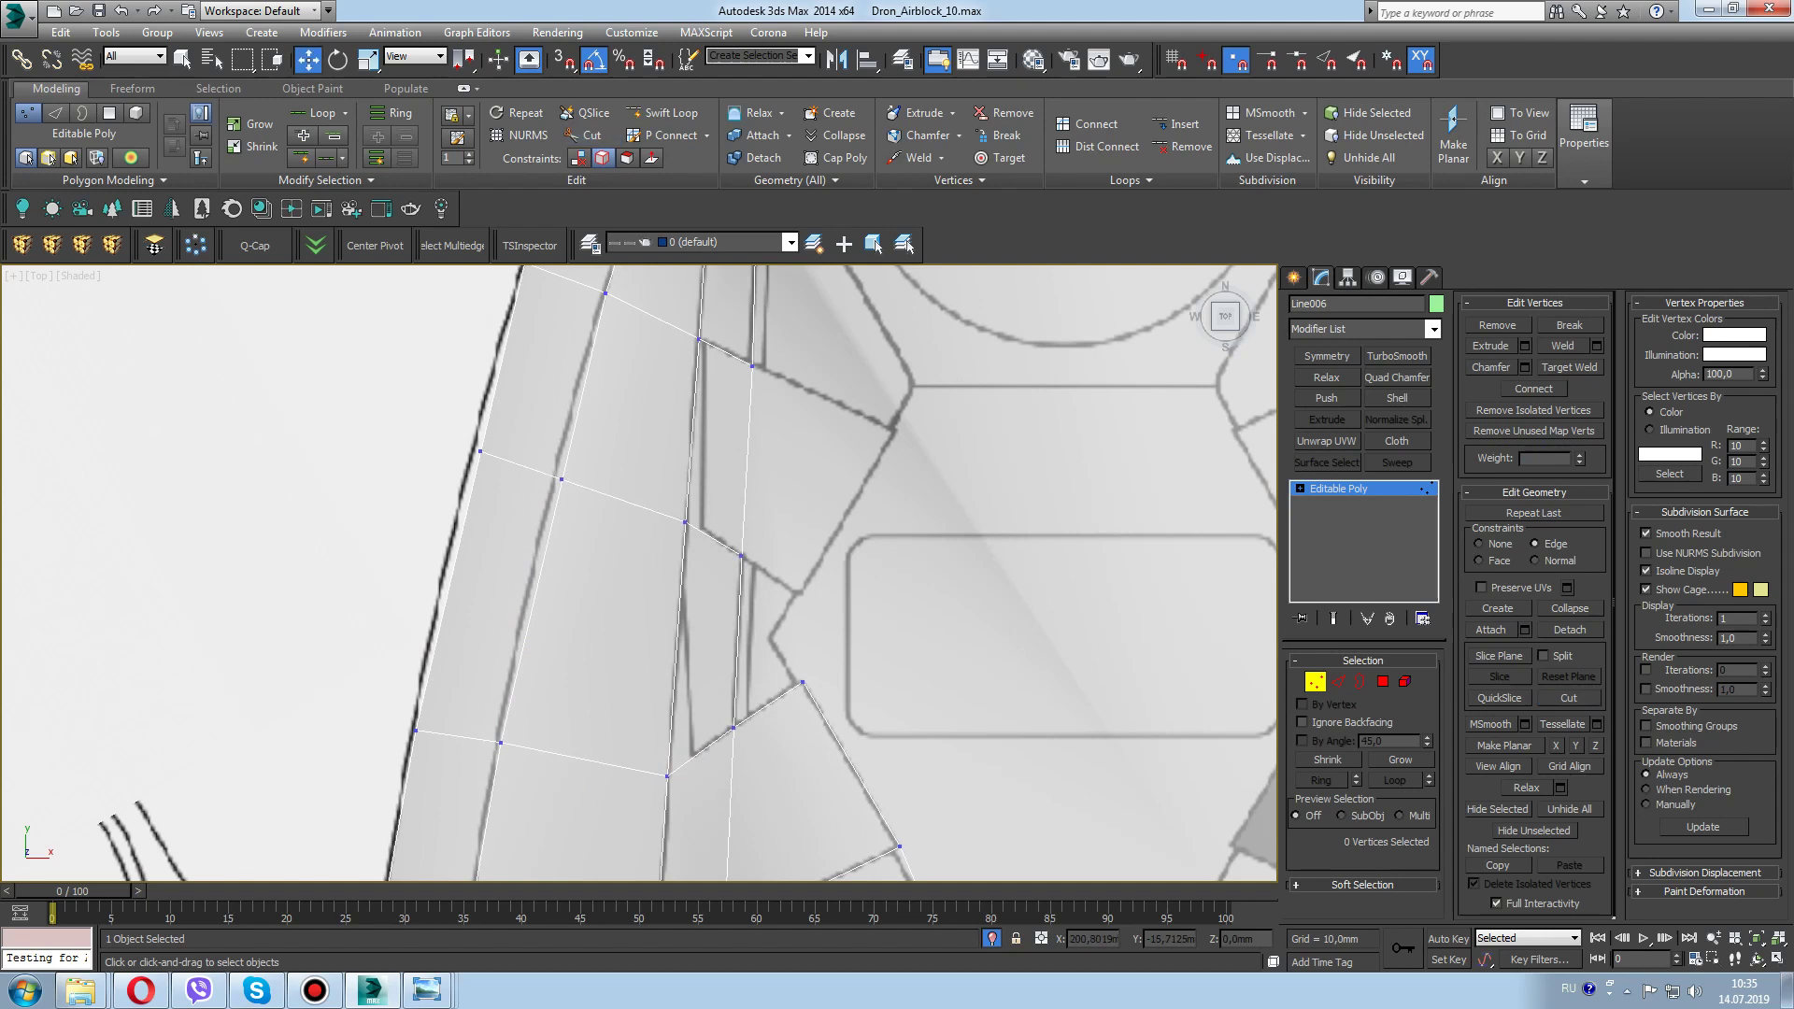
{"action": "scroll", "coordinate": [639, 573], "scroll_direction": "down", "scroll_amount": 3}
{"action": "scroll", "coordinate": [639, 573], "scroll_direction": "up", "scroll_amount": 3}
{"action": "scroll", "coordinate": [639, 573], "scroll_direction": "up", "scroll_amount": 3}
{"action": "key", "text": "ctrl+d"}
Cut more edges across the hexagon and circle area
{"action": "key", "text": "alt+c"}
{"action": "scroll", "coordinate": [700, 732], "scroll_direction": "up", "scroll_amount": 2}
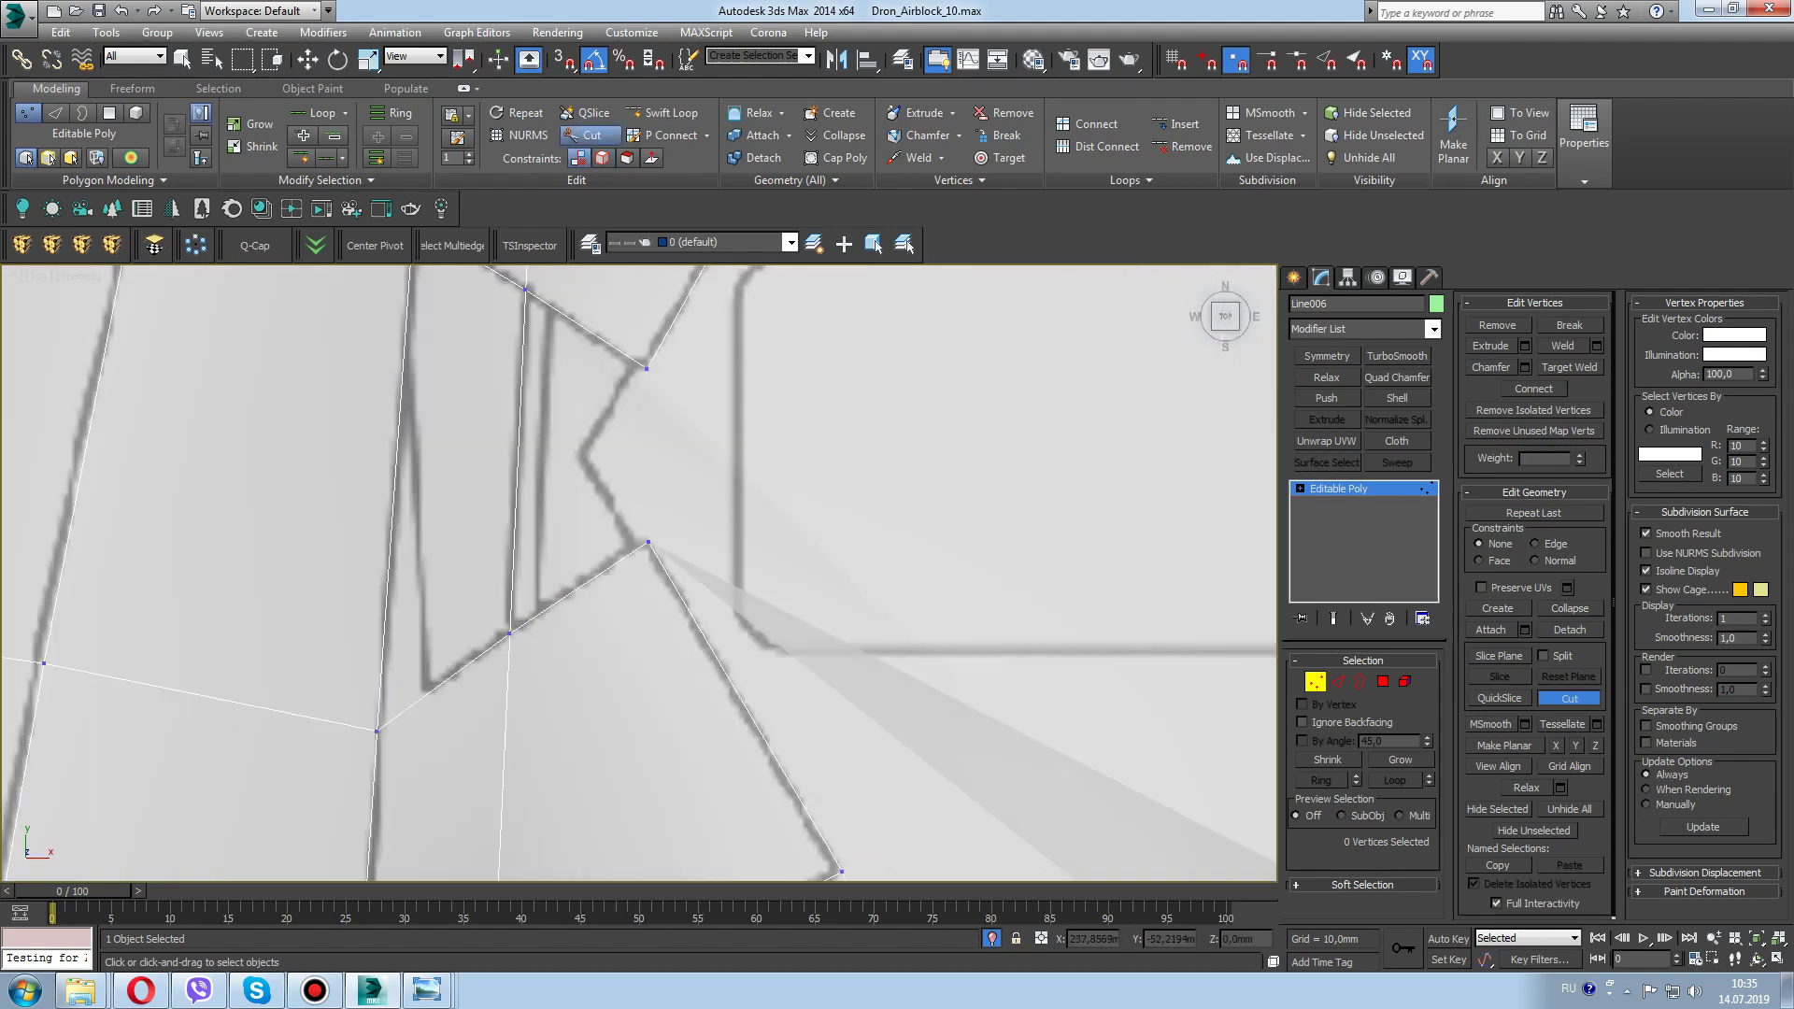
{"action": "scroll", "coordinate": [975, 314], "scroll_direction": "down", "scroll_amount": 3}
{"action": "scroll", "coordinate": [975, 314], "scroll_direction": "up", "scroll_amount": 3}
{"action": "middle_click_drag", "start_coordinate": [975, 187], "coordinate": [976, 314]}
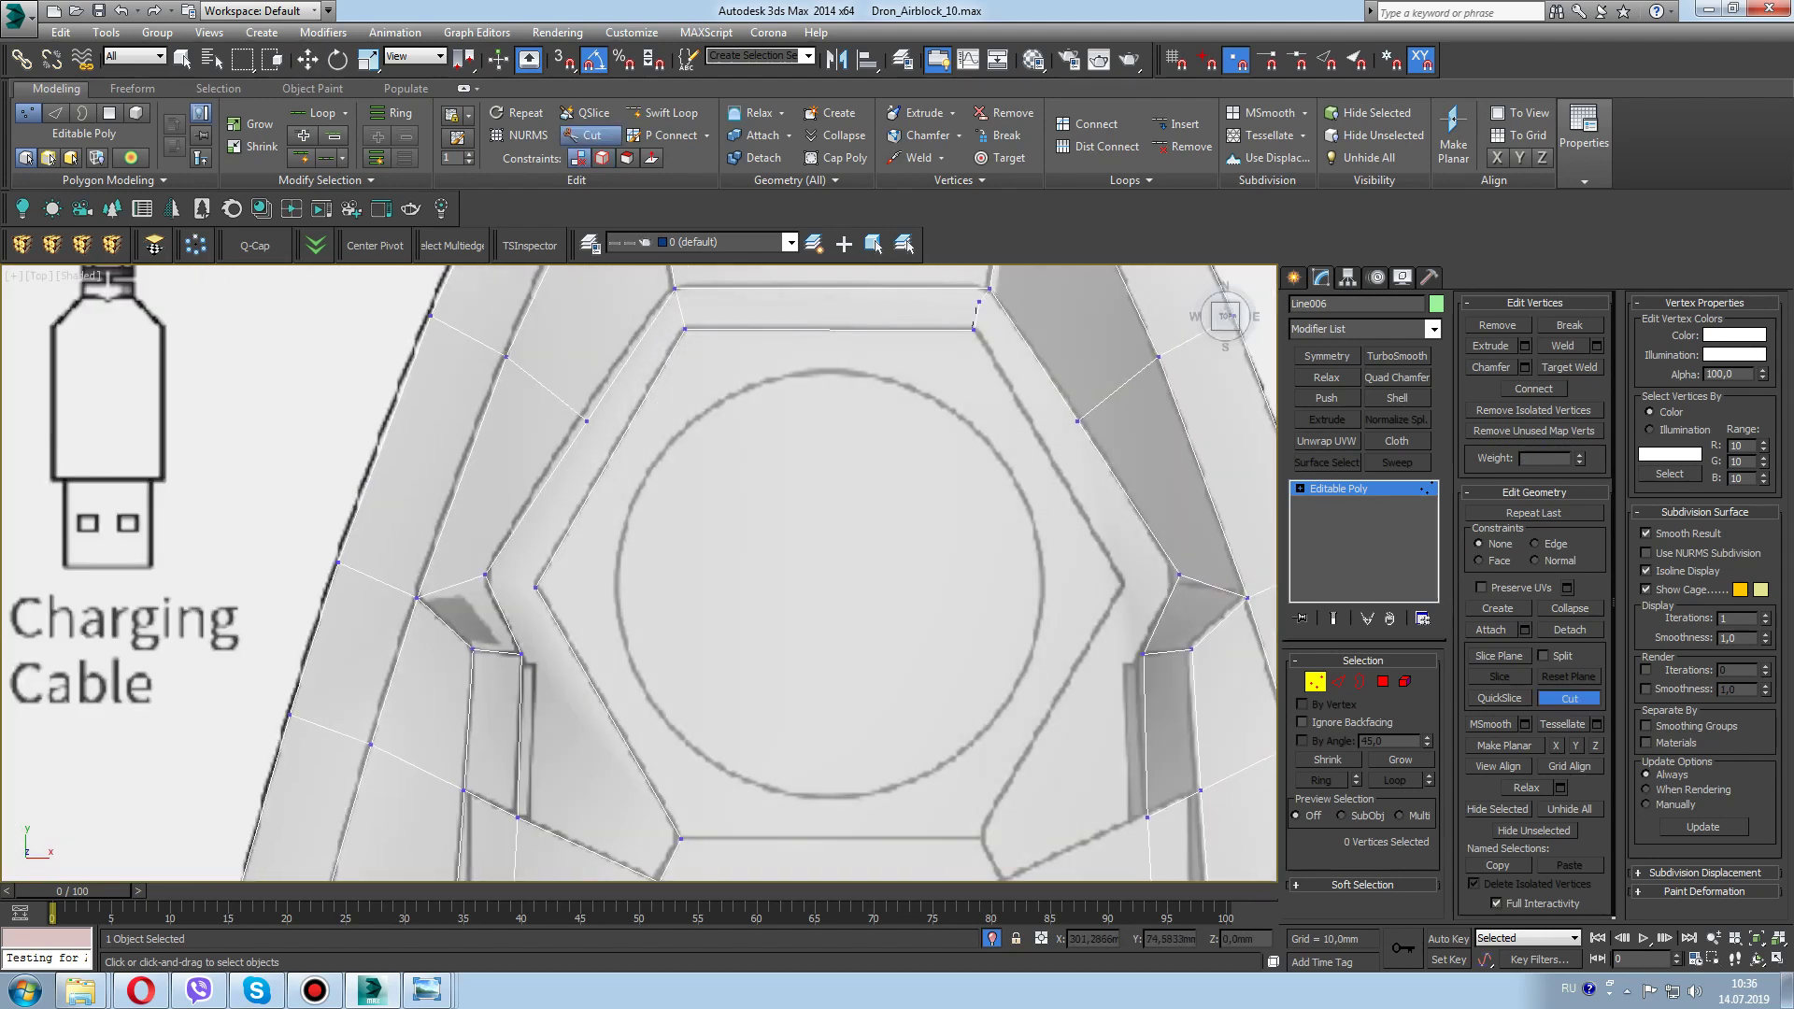
{"action": "scroll", "coordinate": [639, 573], "scroll_direction": "down", "scroll_amount": 3}
{"action": "scroll", "coordinate": [639, 573], "scroll_direction": "up", "scroll_amount": 3}
{"action": "scroll", "coordinate": [639, 573], "scroll_direction": "down", "scroll_amount": 4}
At polygon level in Perspective view, begin extruding the selected hexagon faces
{"action": "key", "text": "1"}
{"action": "scroll", "coordinate": [639, 573], "scroll_direction": "up", "scroll_amount": 4}
{"action": "key", "text": "4"}
{"action": "scroll", "coordinate": [639, 573], "scroll_direction": "down", "scroll_amount": 3}
{"action": "scroll", "coordinate": [639, 573], "scroll_direction": "up", "scroll_amount": 3}
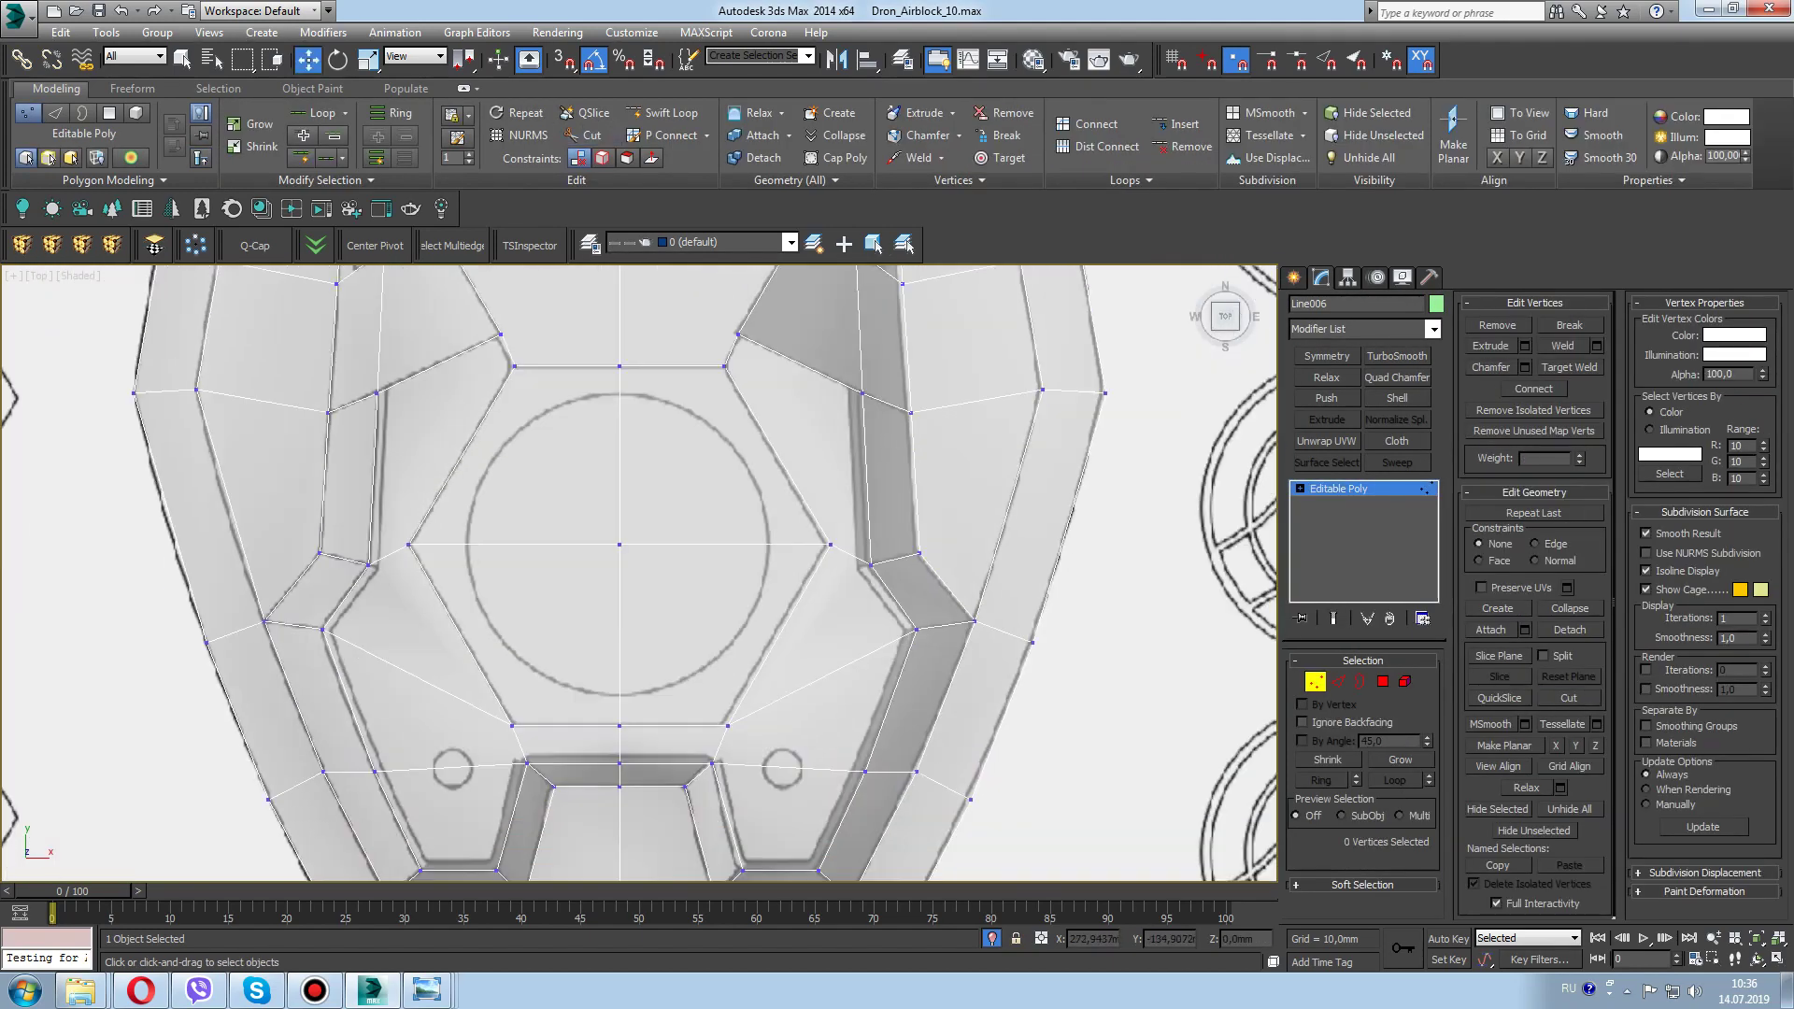
{"action": "scroll", "coordinate": [639, 572], "scroll_direction": "up", "scroll_amount": 2}
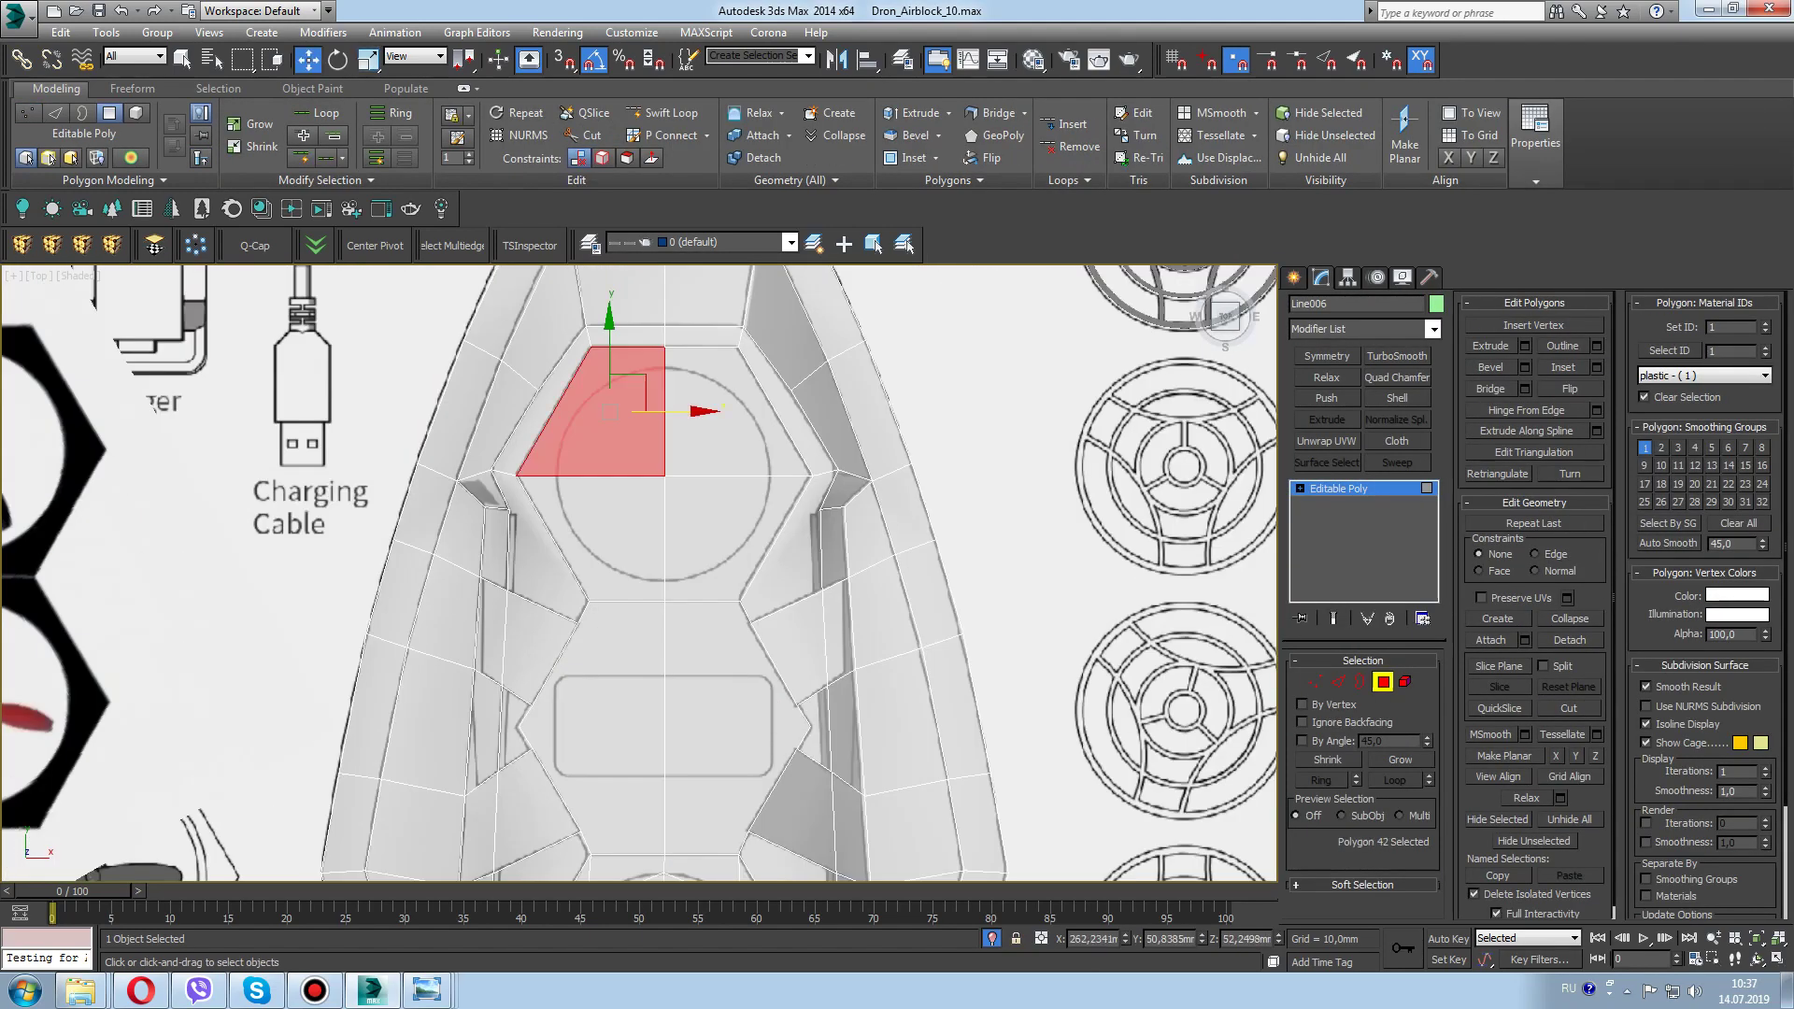
{"action": "key", "text": "p"}
{"action": "key", "text": "shift+e"}
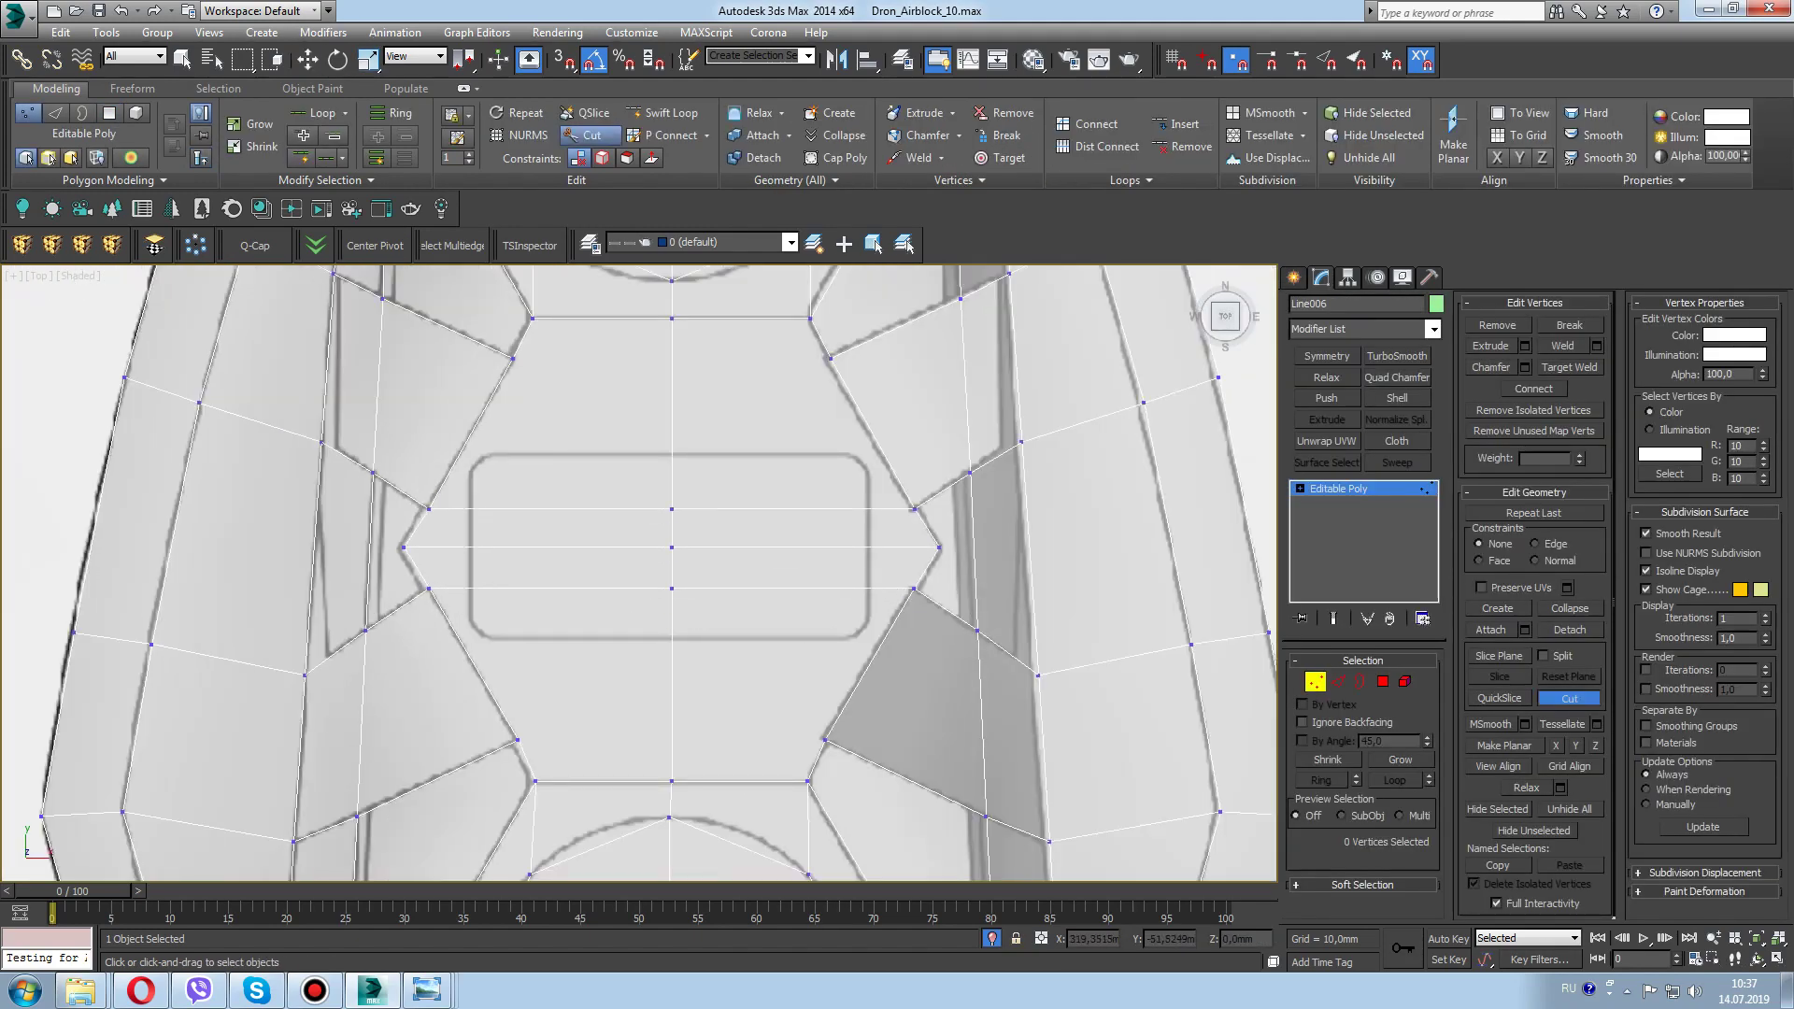
{"action": "scroll", "coordinate": [640, 573], "scroll_direction": "down", "scroll_amount": 4}
{"action": "key", "text": "w"}
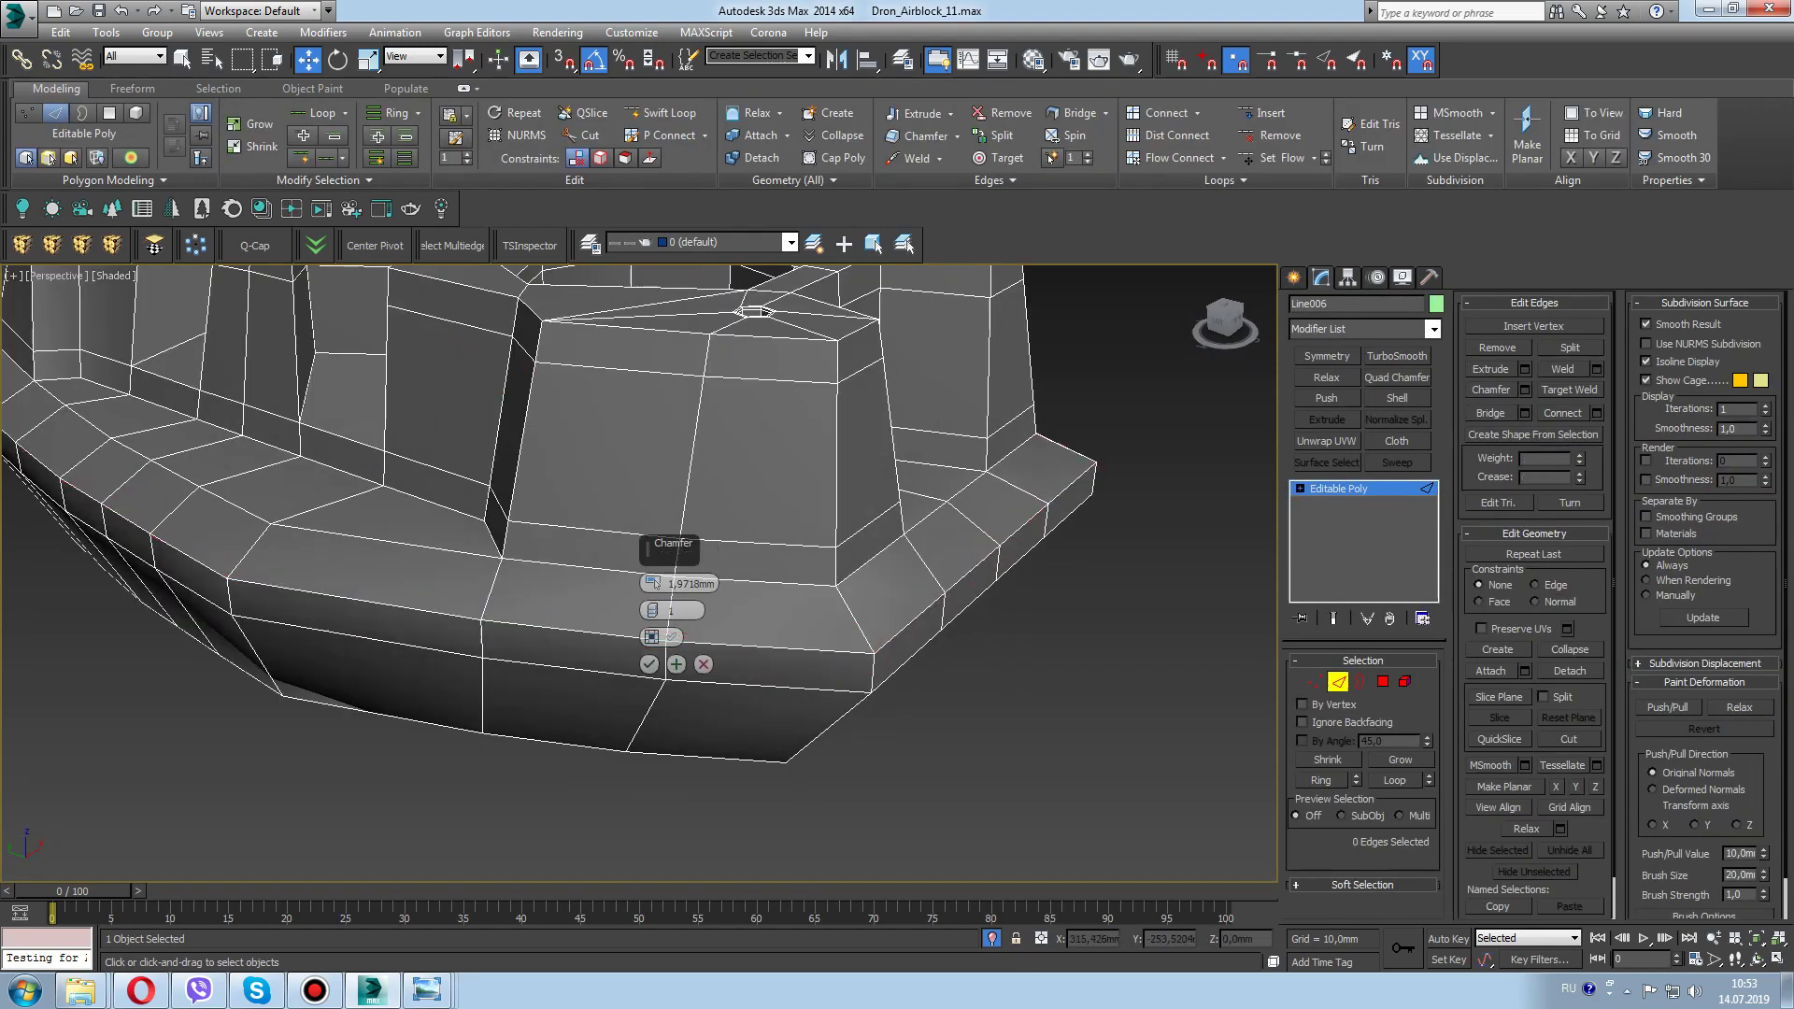
Chamfer the hull's base edges by about 1.97 mm
{"action": "left_click", "coordinate": [649, 665]}
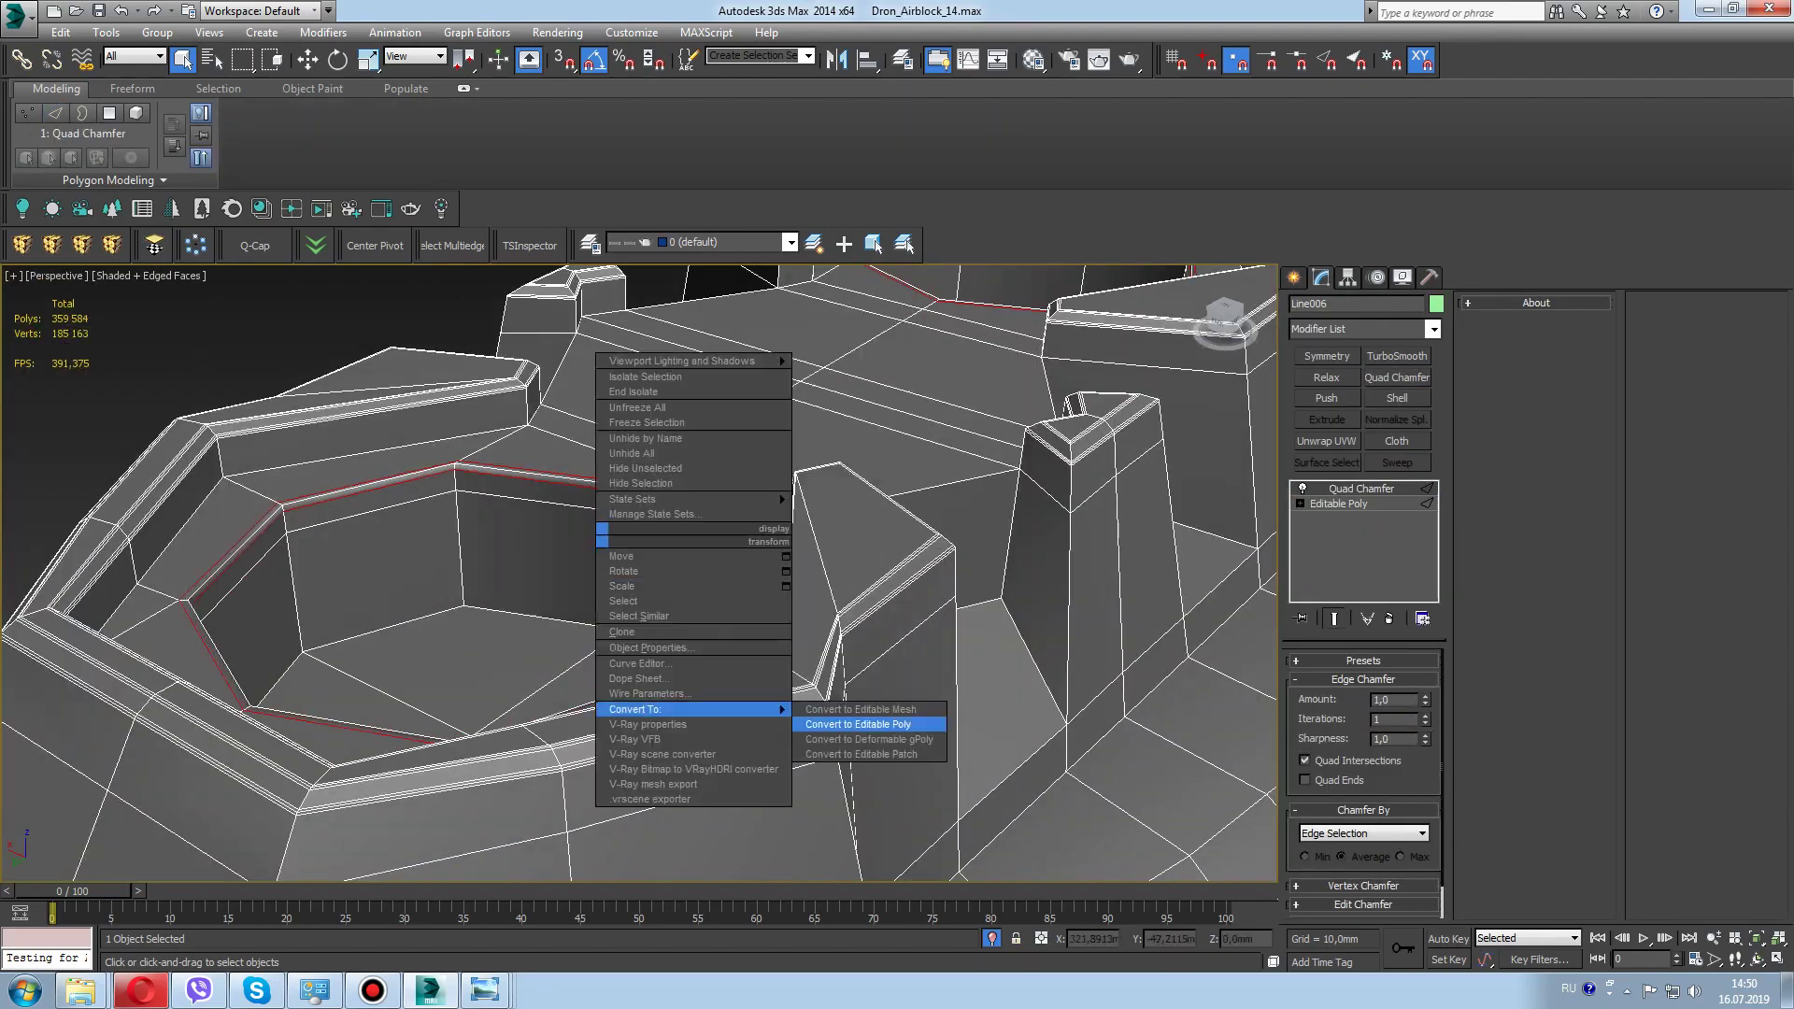
Collapse the drone body's modifier stack to an editable poly
{"action": "left_click", "coordinate": [858, 724]}
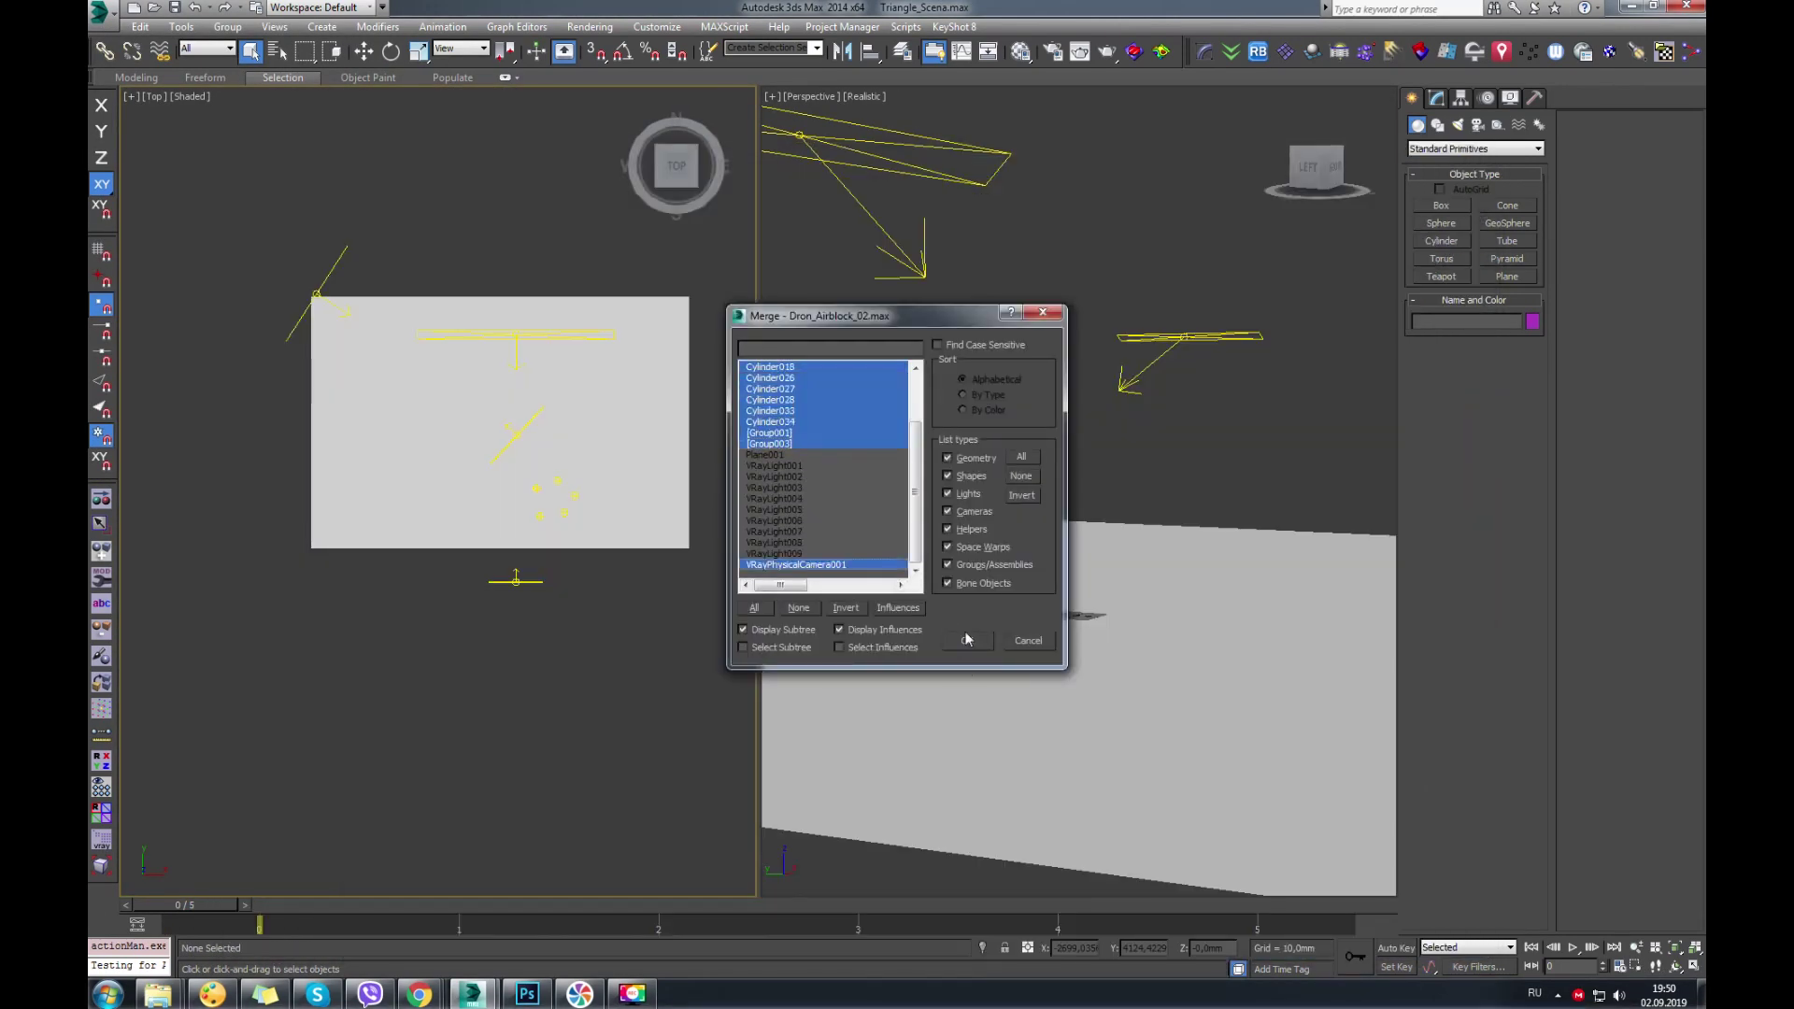
Merge the drone objects into Triangle_Scena.max, dismiss the Donate prompt, and open V-Ray Render Setup
{"action": "left_click", "coordinate": [955, 648]}
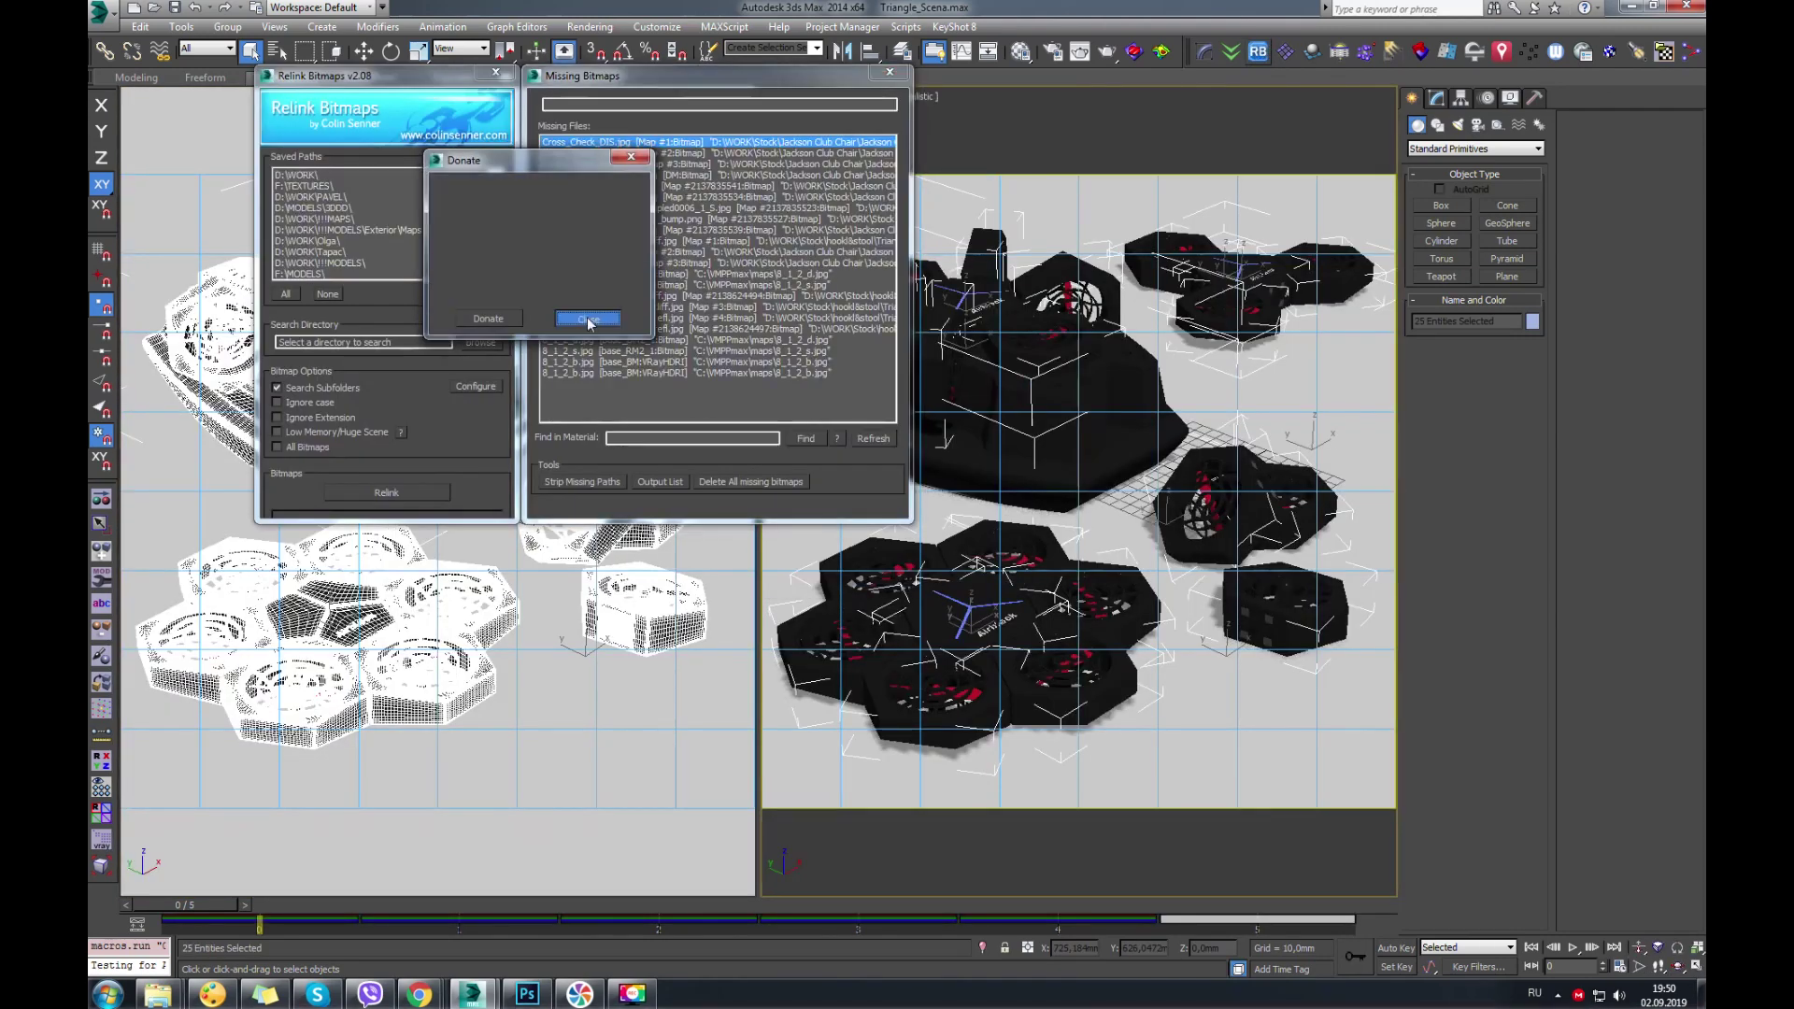
{"action": "left_click", "coordinate": [602, 318]}
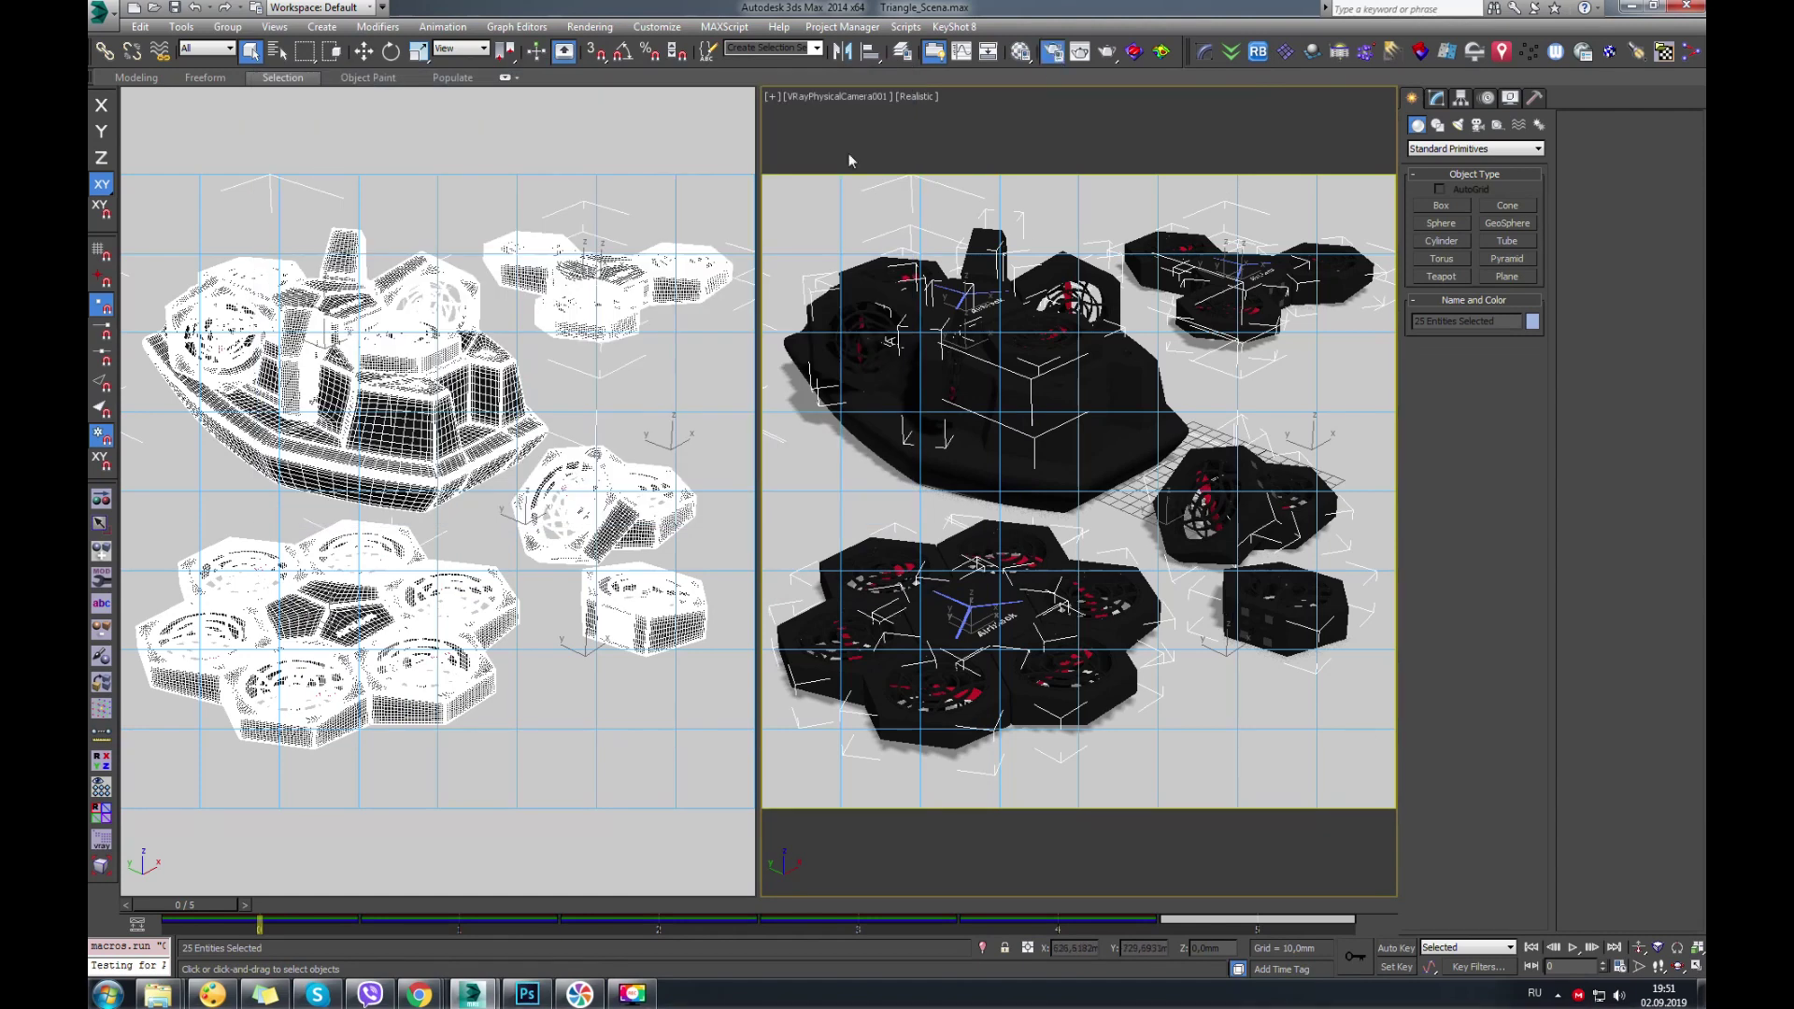
{"action": "left_click", "coordinate": [1050, 64]}
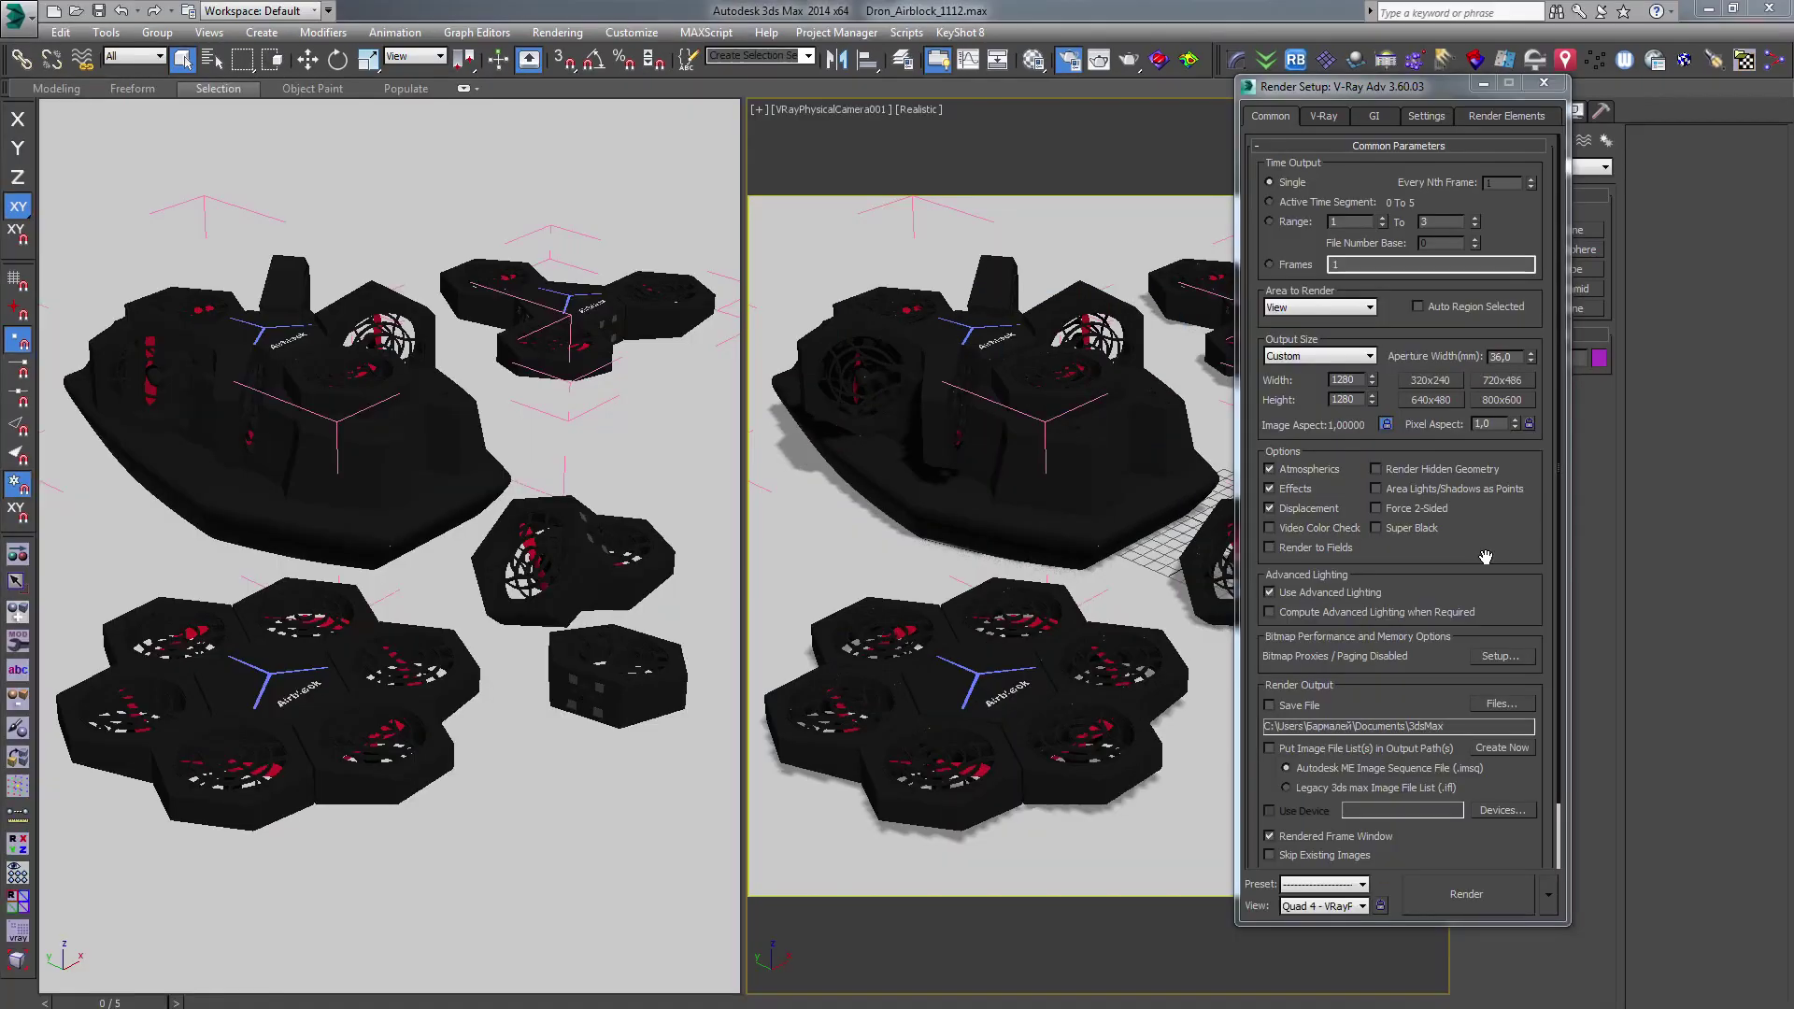
Render the camera view at 1280 x 1280 and zoom the frame buffer to 100%
{"action": "key", "text": "shift+q"}
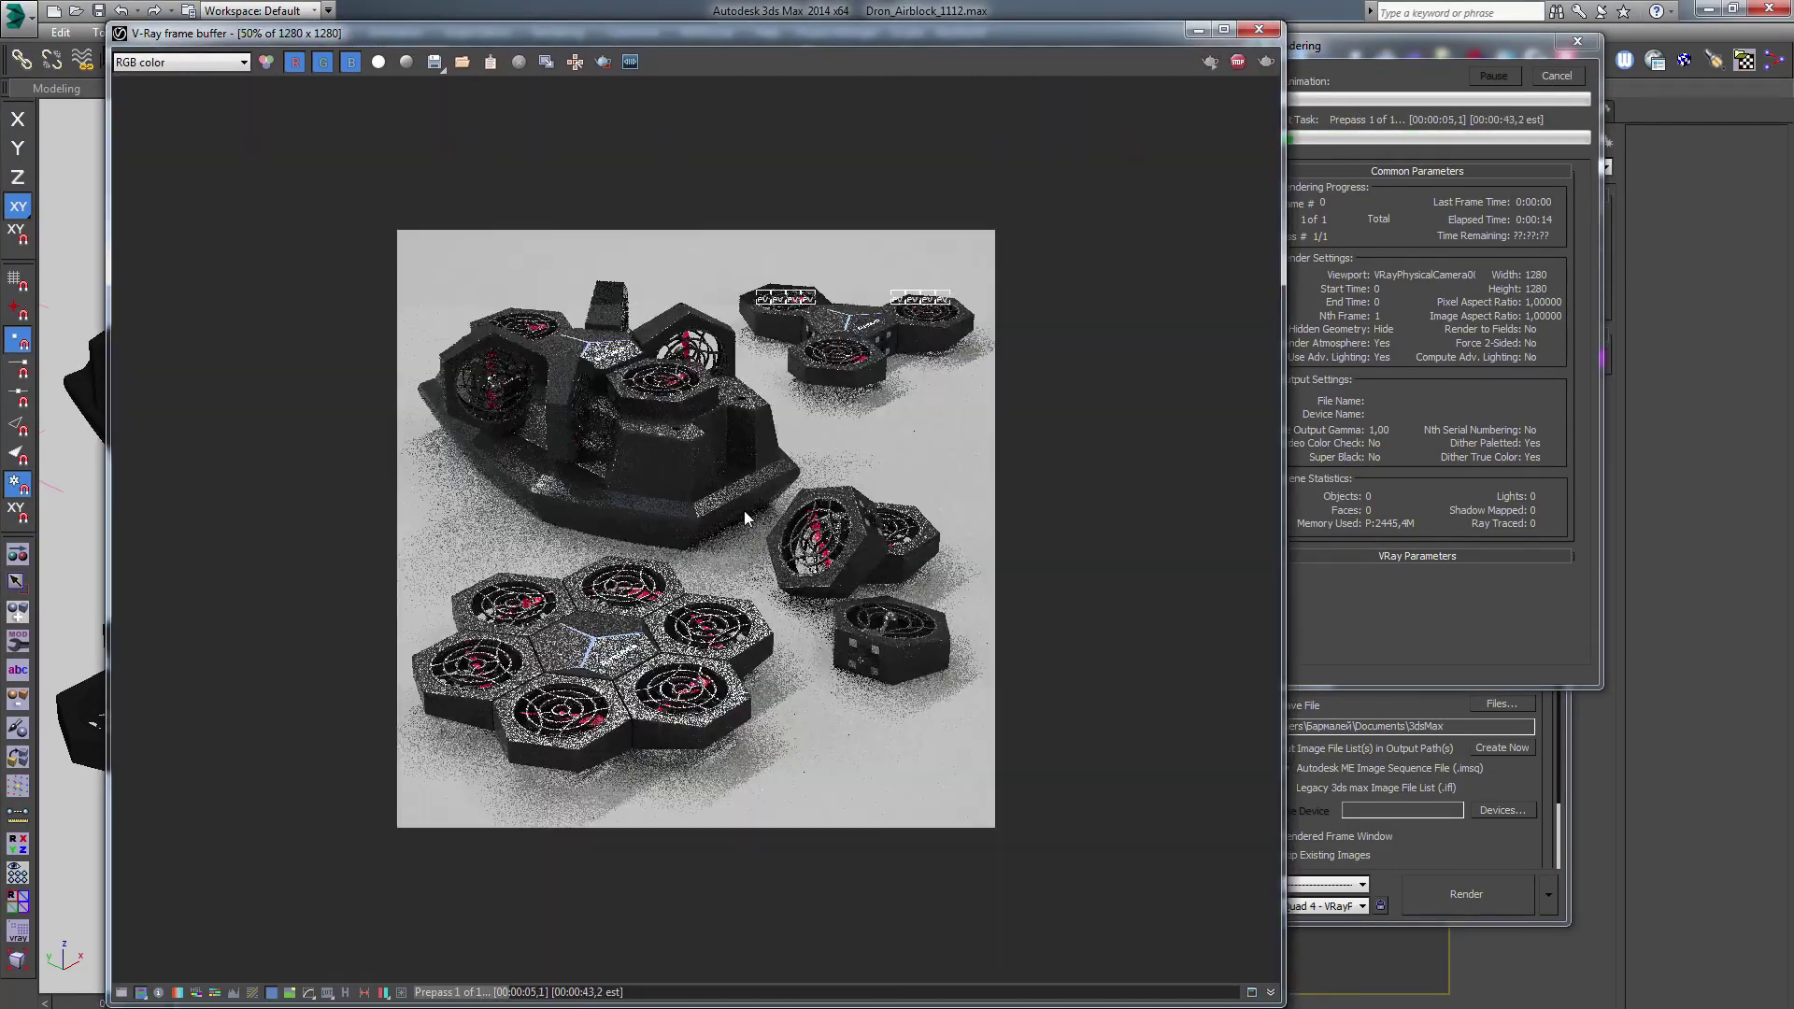
{"action": "scroll", "coordinate": [744, 510], "scroll_direction": "up", "scroll_amount": 2}
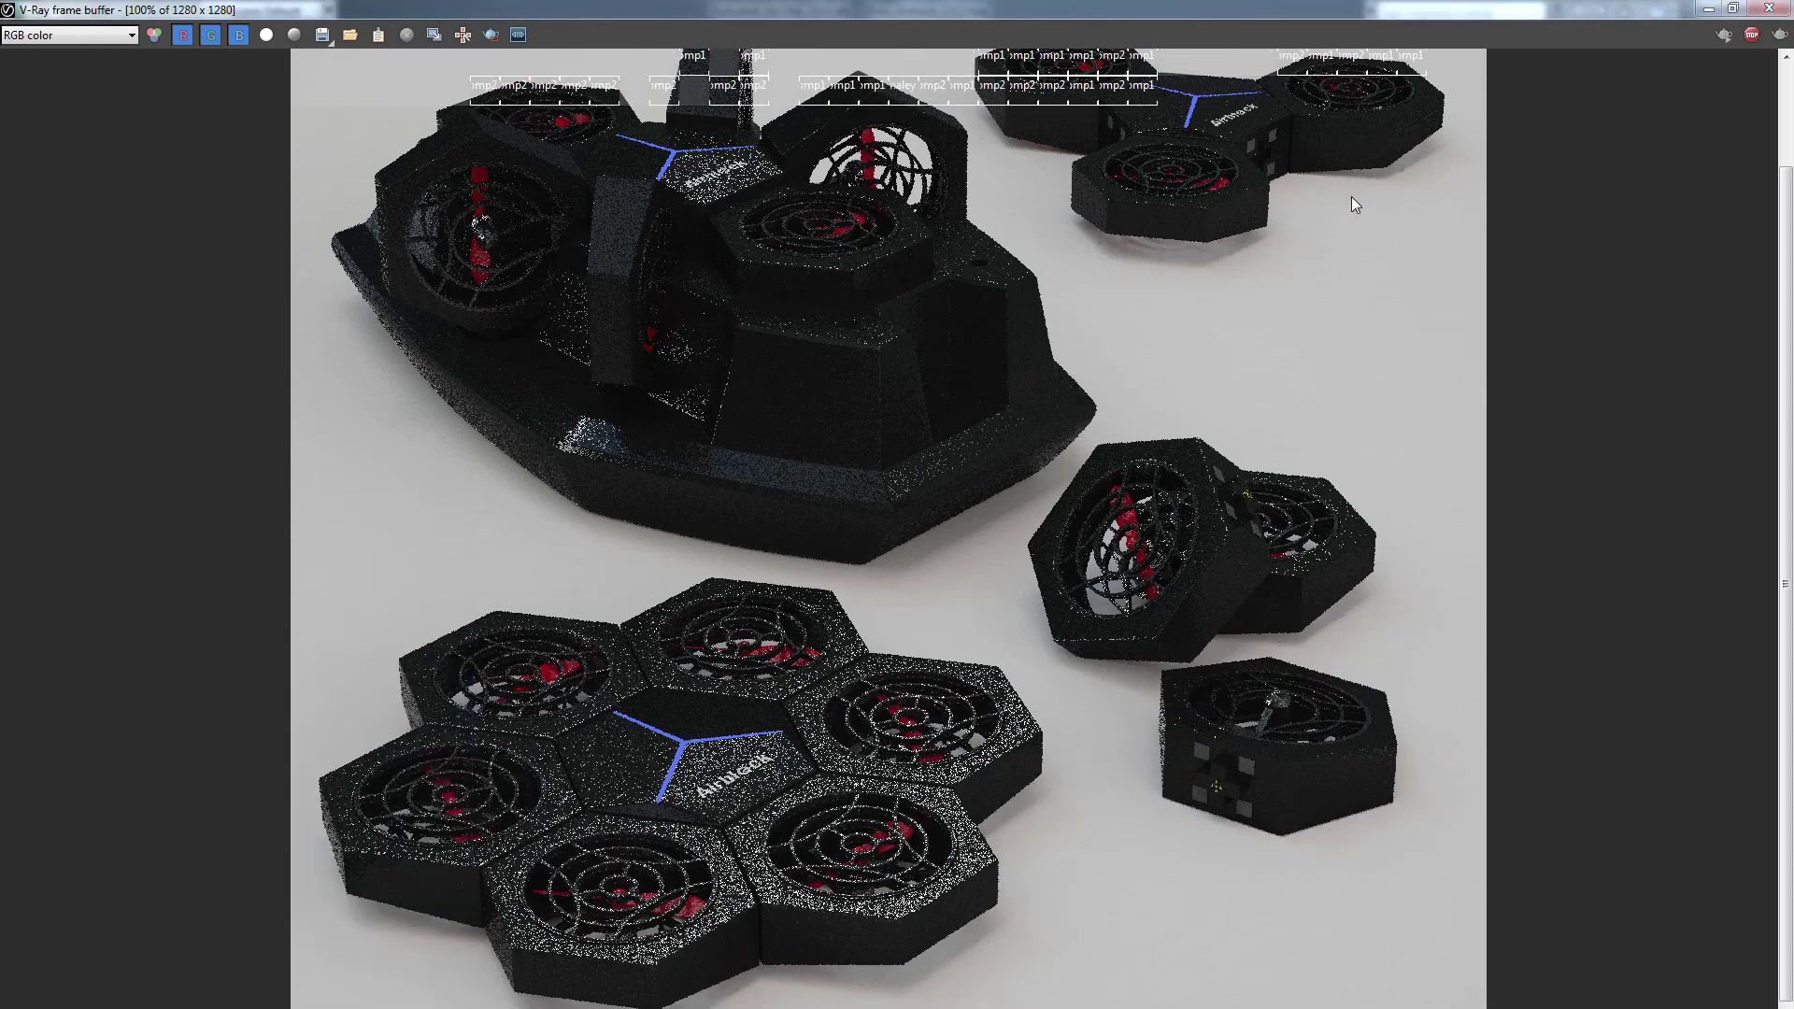
{"action": "scroll", "coordinate": [1676, 245], "scroll_direction": "up", "scroll_amount": 1}
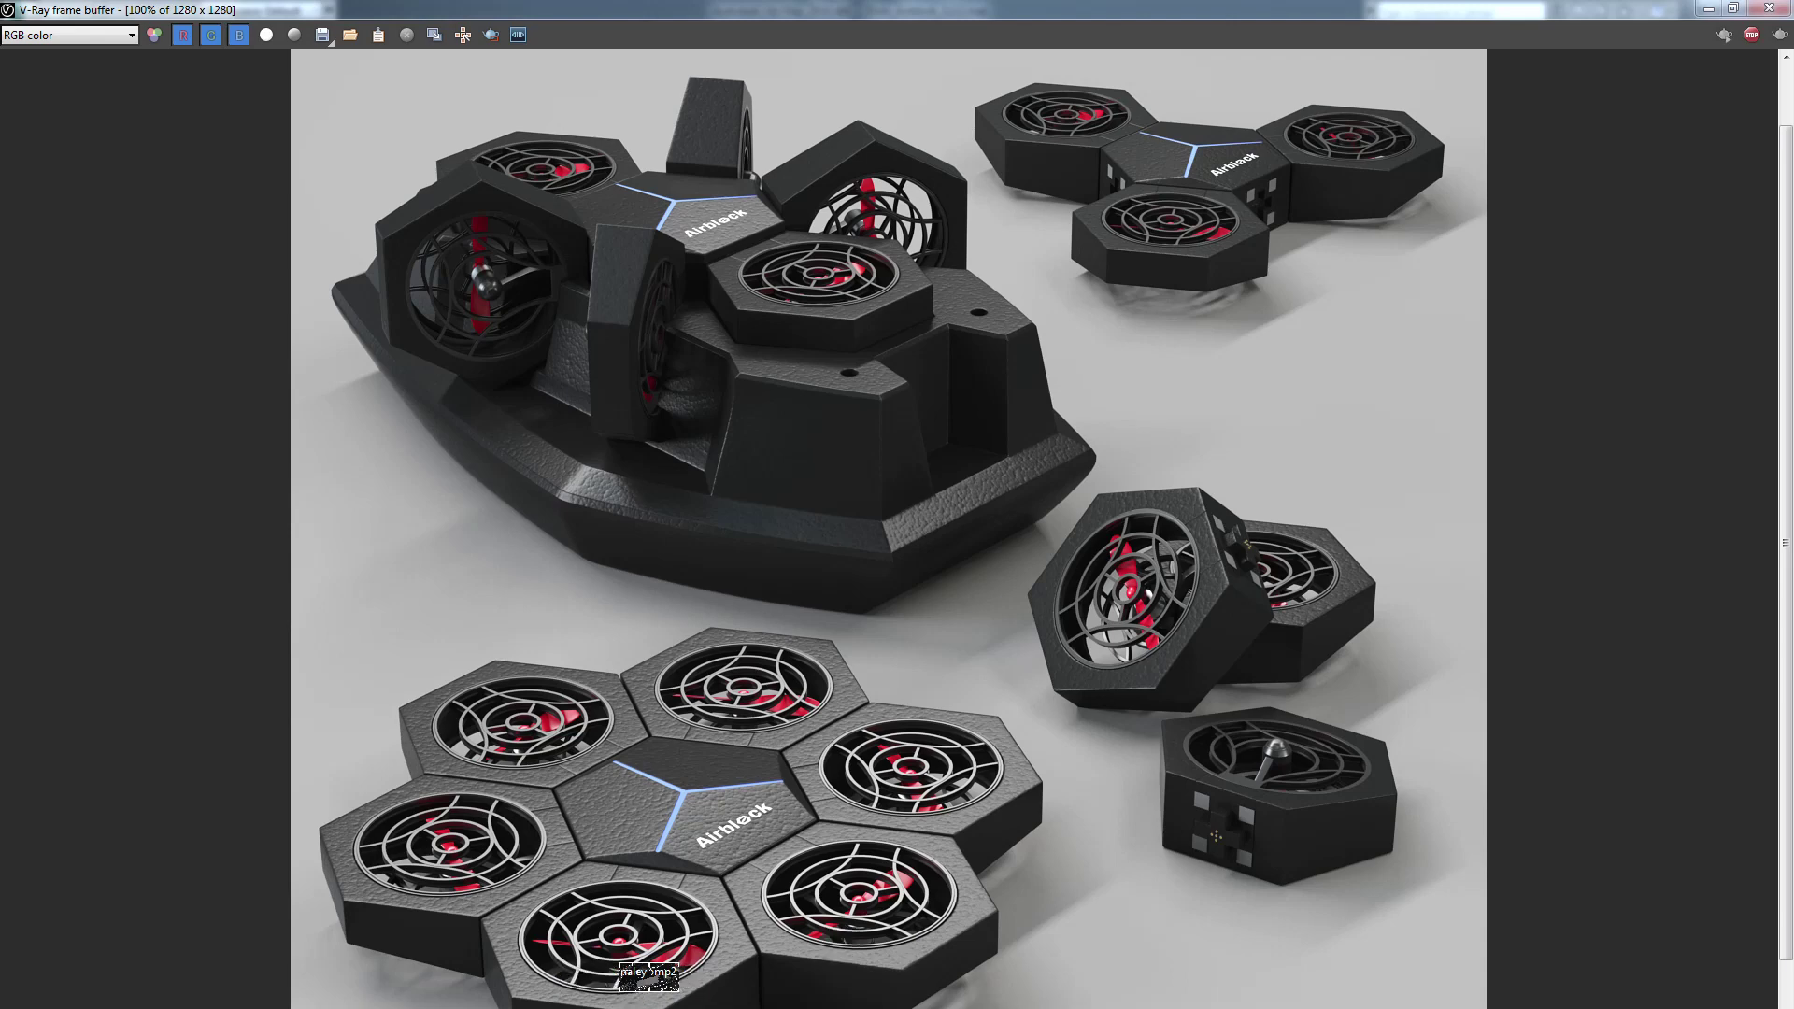
Scroll through the nearly finished V-Ray image in the frame buffer
{"action": "scroll", "coordinate": [1780, 998], "scroll_direction": "down", "scroll_amount": 1}
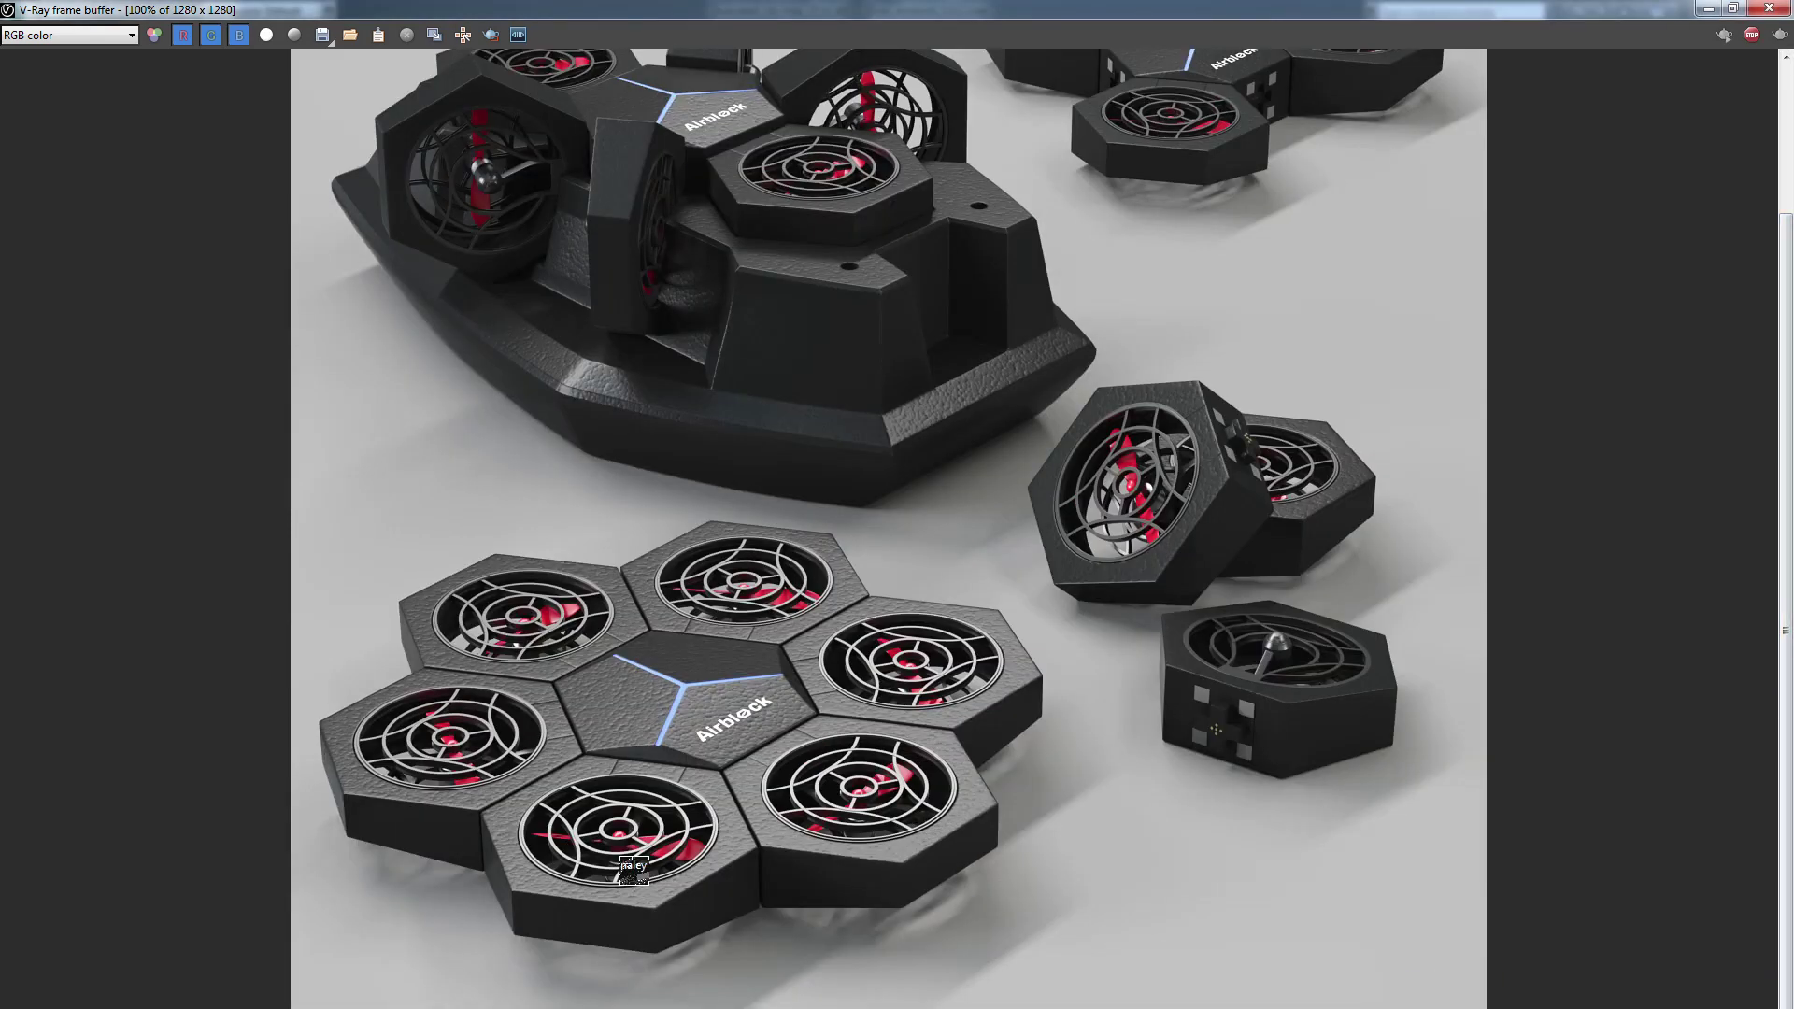